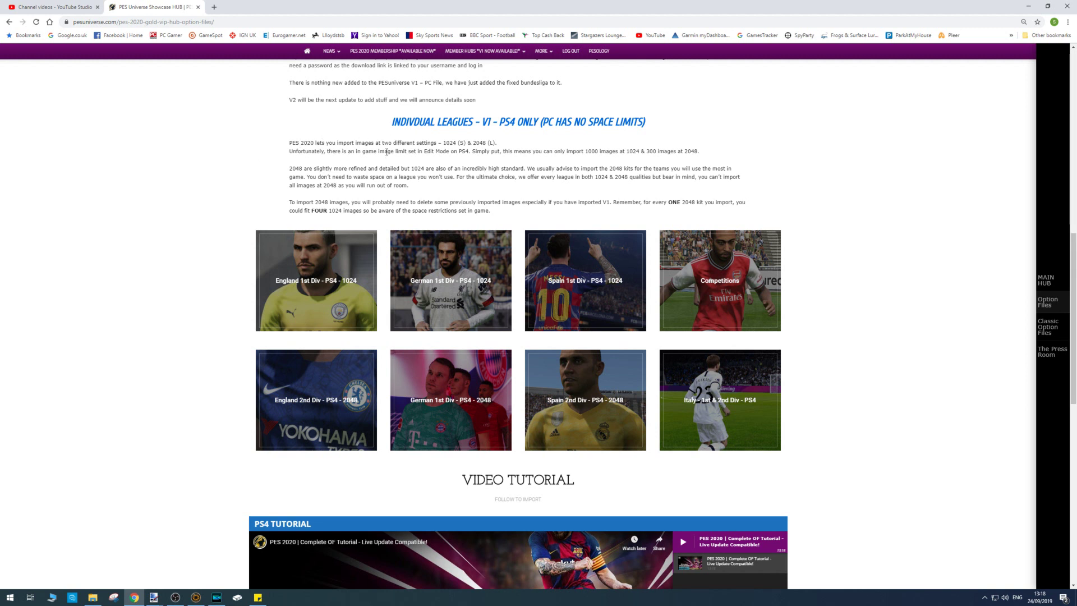
# Examine the import limits for 1024 and 2048 images in the PS4 individual leagues notes.
pyautogui.doubleClick(451, 143)
pyautogui.doubleClick(480, 143)
pyautogui.click(487, 143)
pyautogui.doubleClick(650, 151)
pyautogui.click(650, 151)
pyautogui.moveTo(647, 151); pyautogui.dragTo(658, 151)
pyautogui.doubleClick(693, 152)
pyautogui.doubleClick(450, 143)
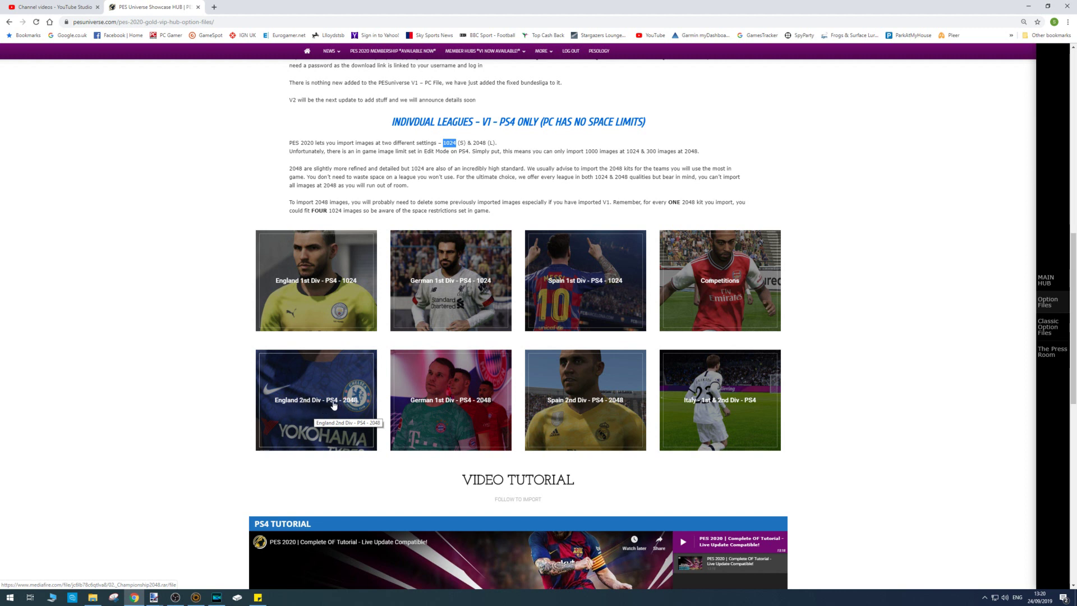
# Download the England 2nd Div PS4 2048 archive from its MediaFire page and close the advertising pop-up.
pyautogui.click(333, 404)
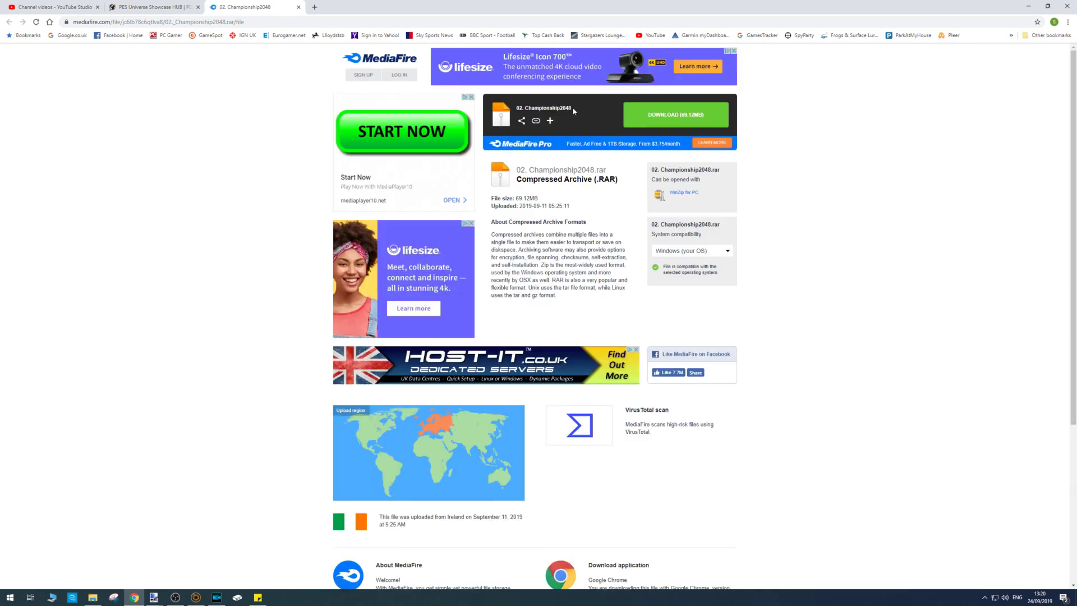
pyautogui.click(675, 115)
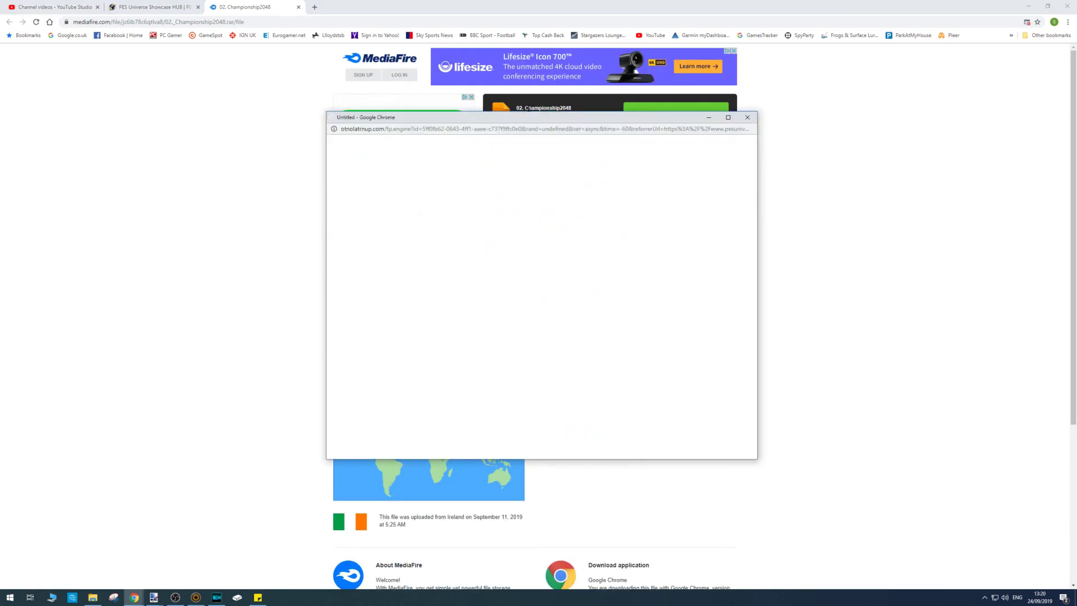
pyautogui.click(749, 122)
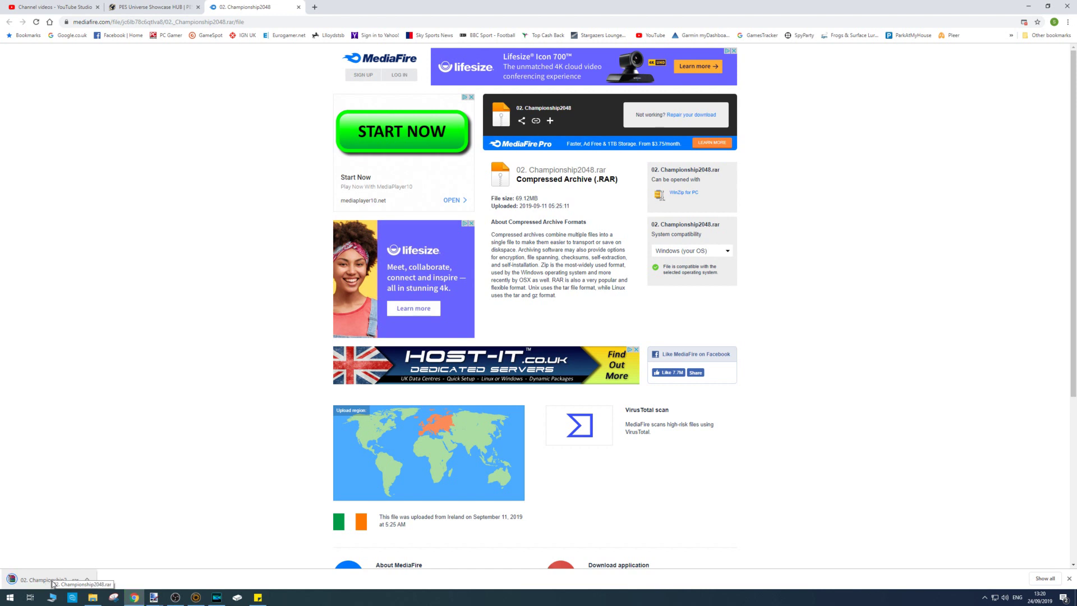
# Switch to File Explorer and extract 02. Championship2048.rar directly into the Downloads folder.
pyautogui.click(93, 597)
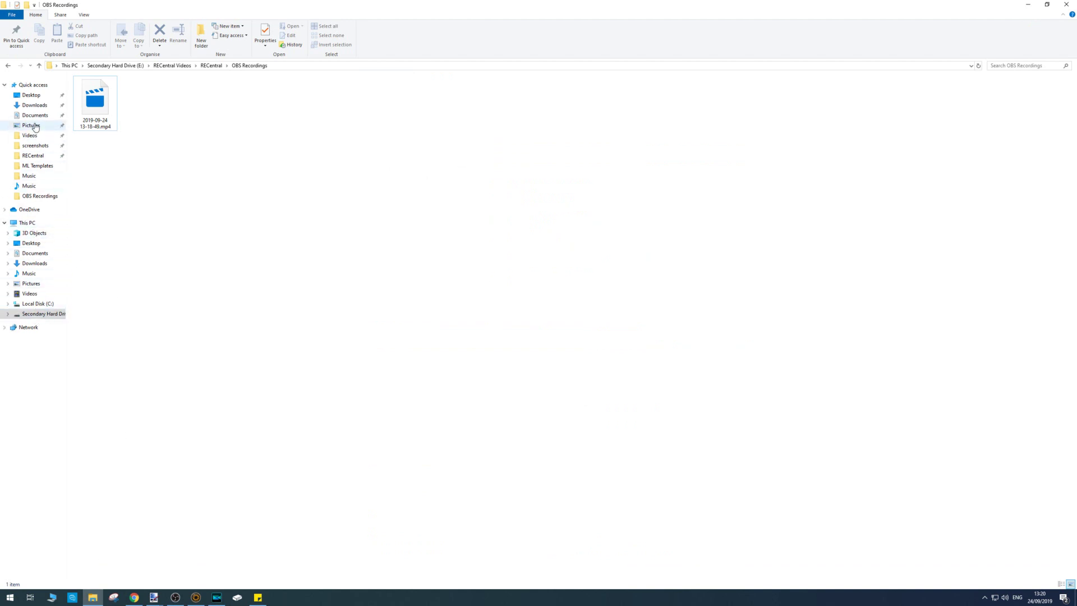
pyautogui.click(35, 105)
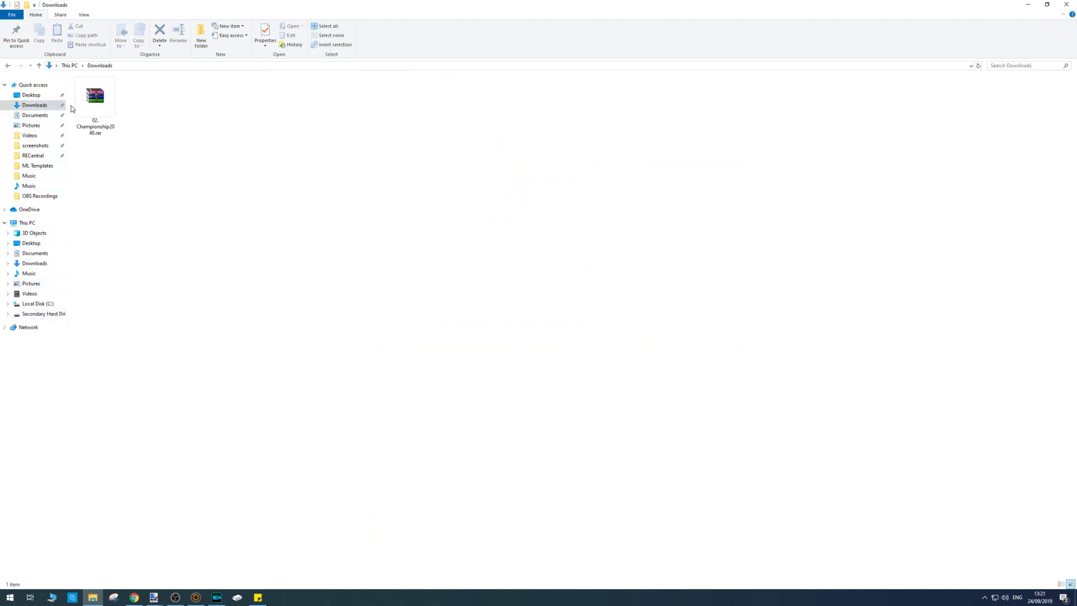
pyautogui.click(96, 100)
pyautogui.rightClick(97, 102)
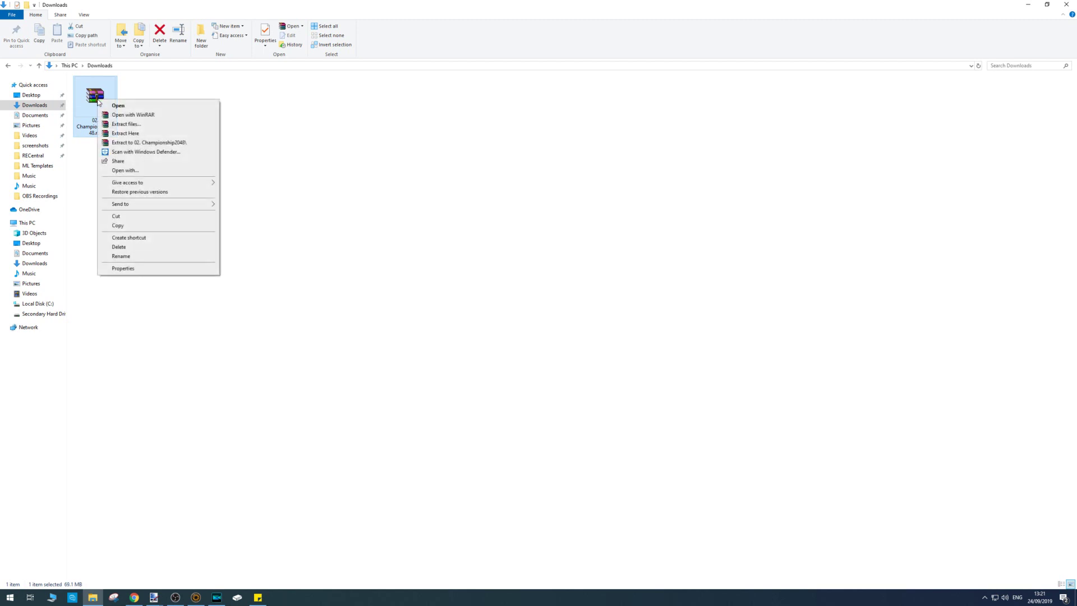
pyautogui.click(128, 135)
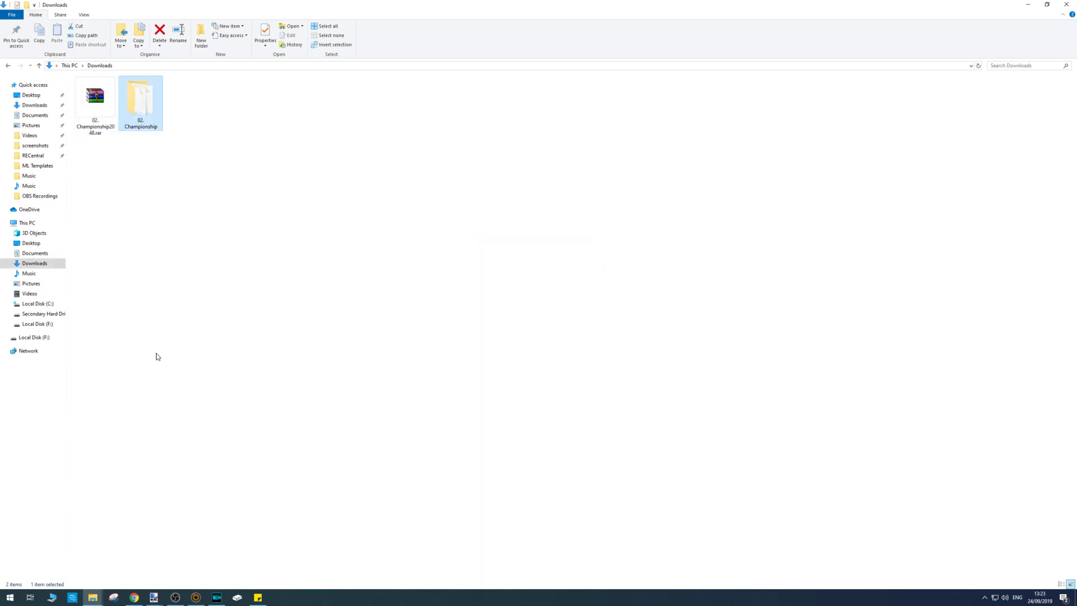
# Copy the extracted 02. Championship folder into the WEPES folder on Local Disk (F:) and start safely removing the drive.
pyautogui.click(175, 351)
pyautogui.rightClick(140, 114)
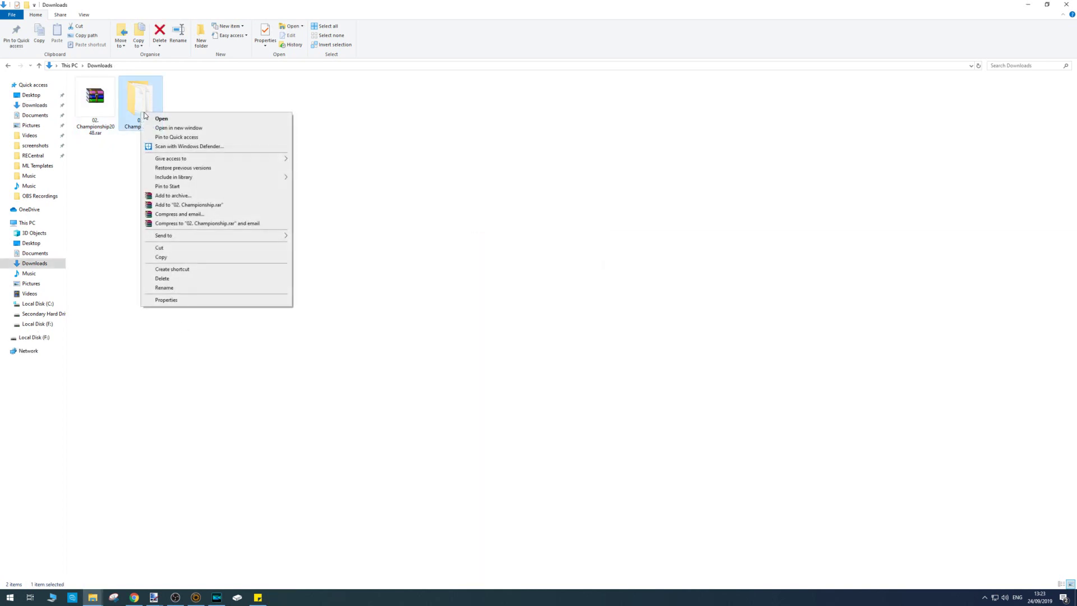
pyautogui.click(175, 258)
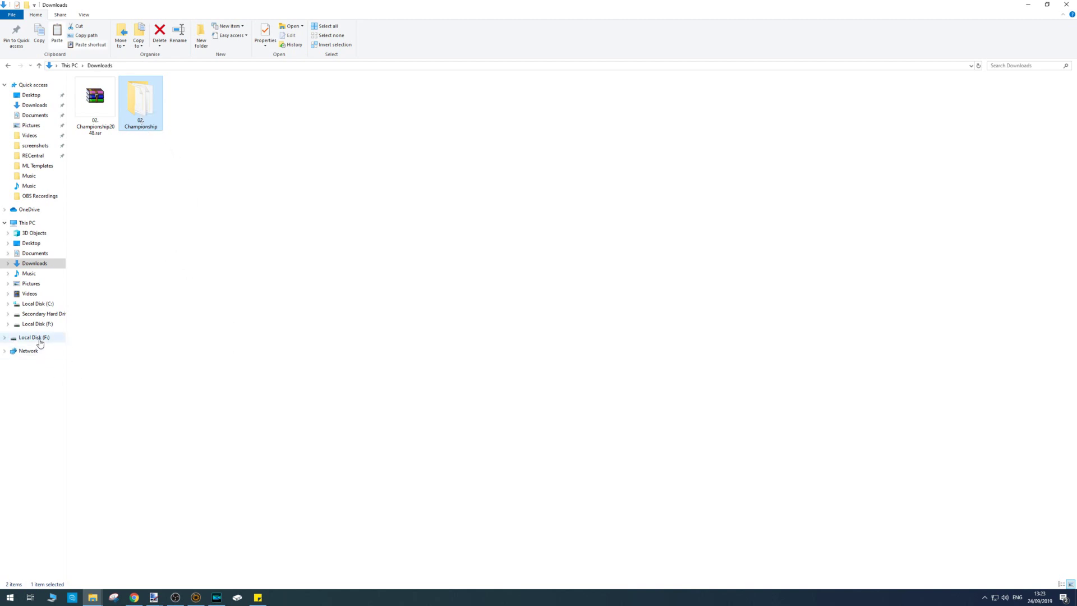
pyautogui.click(39, 340)
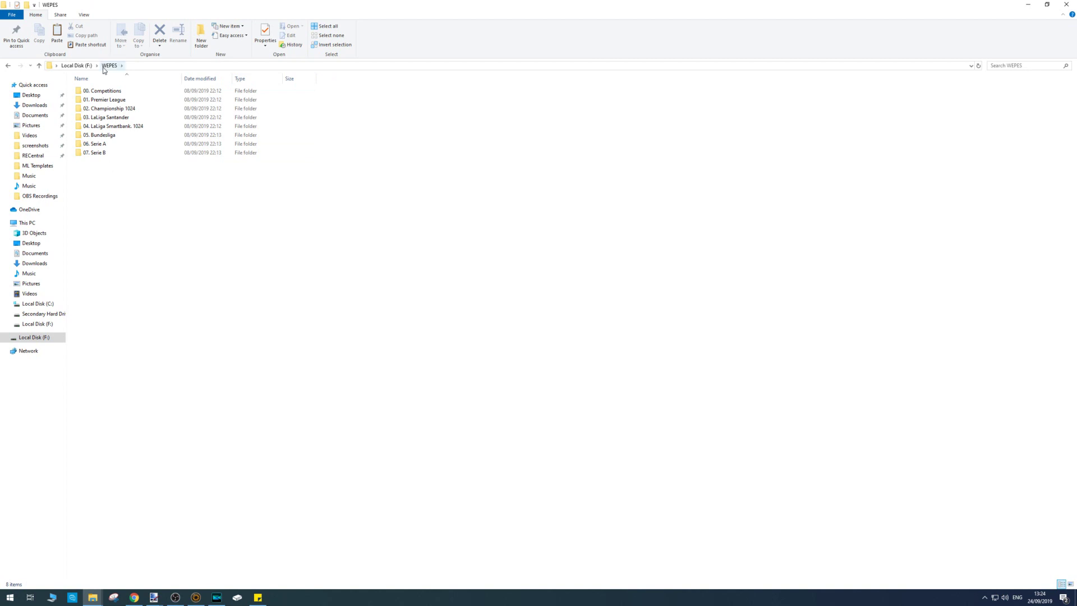
pyautogui.rightClick(102, 167)
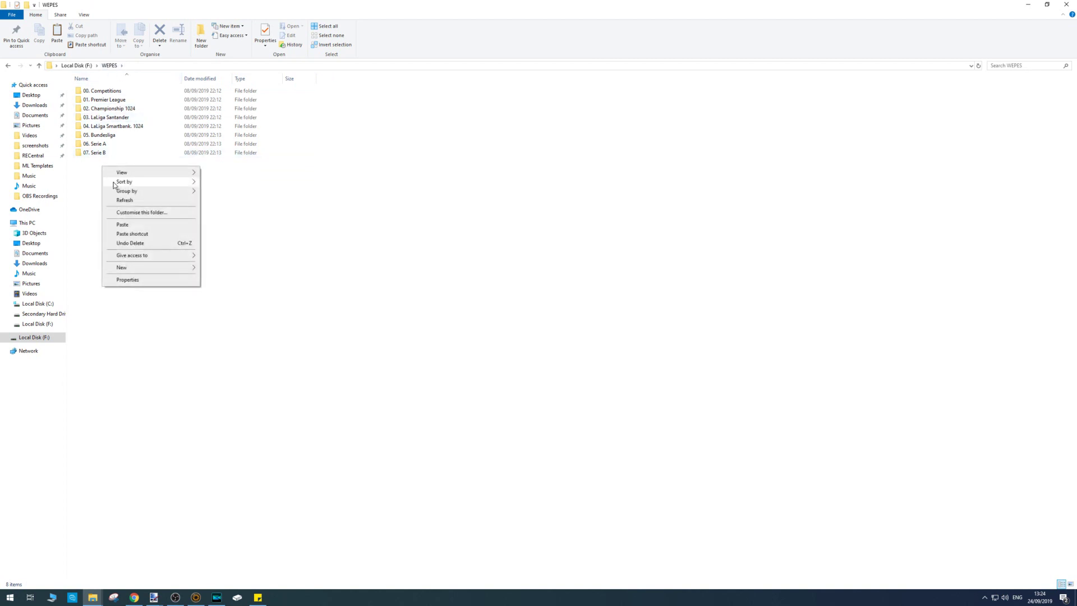
pyautogui.click(123, 225)
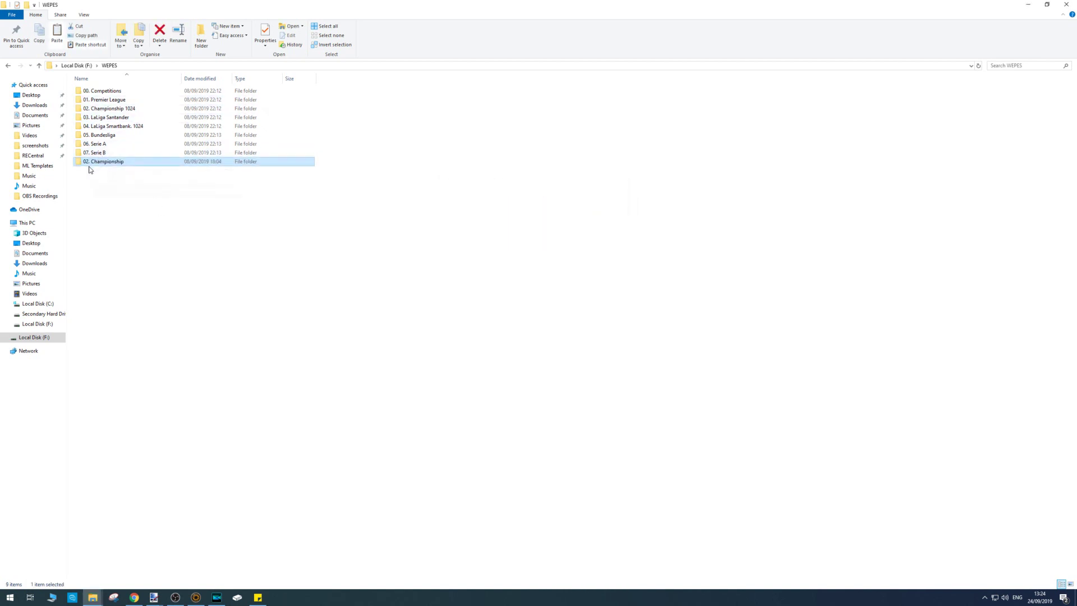
pyautogui.click(984, 597)
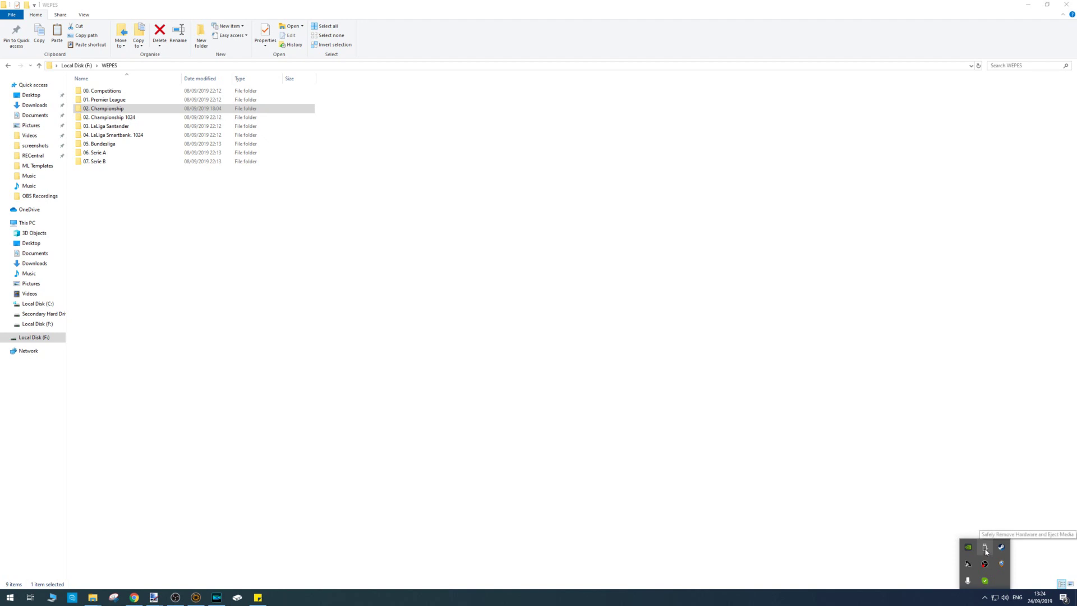
pyautogui.click(984, 548)
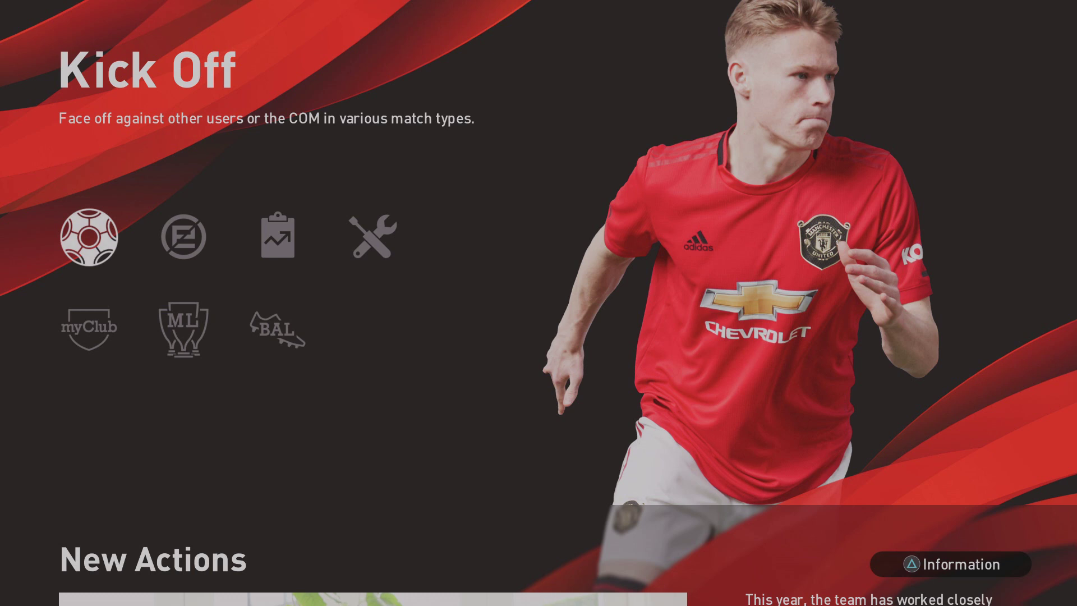
# Switch to PES 2020 and open the Teams section of its Edit mode.
pyautogui.press('Right')
pyautogui.press('Right')
pyautogui.press('Right')
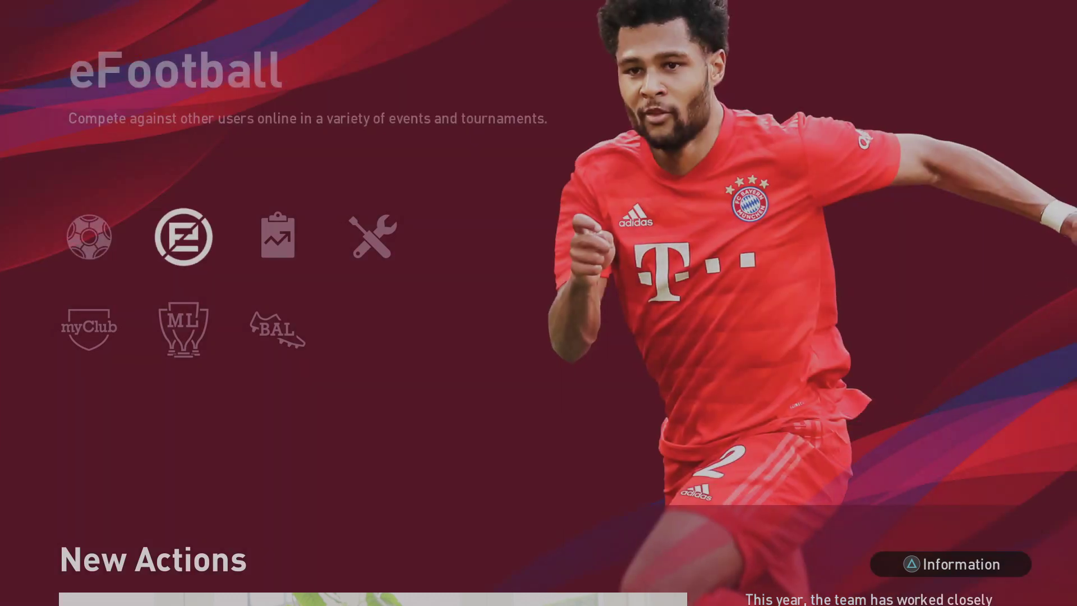
pyautogui.press('Return')
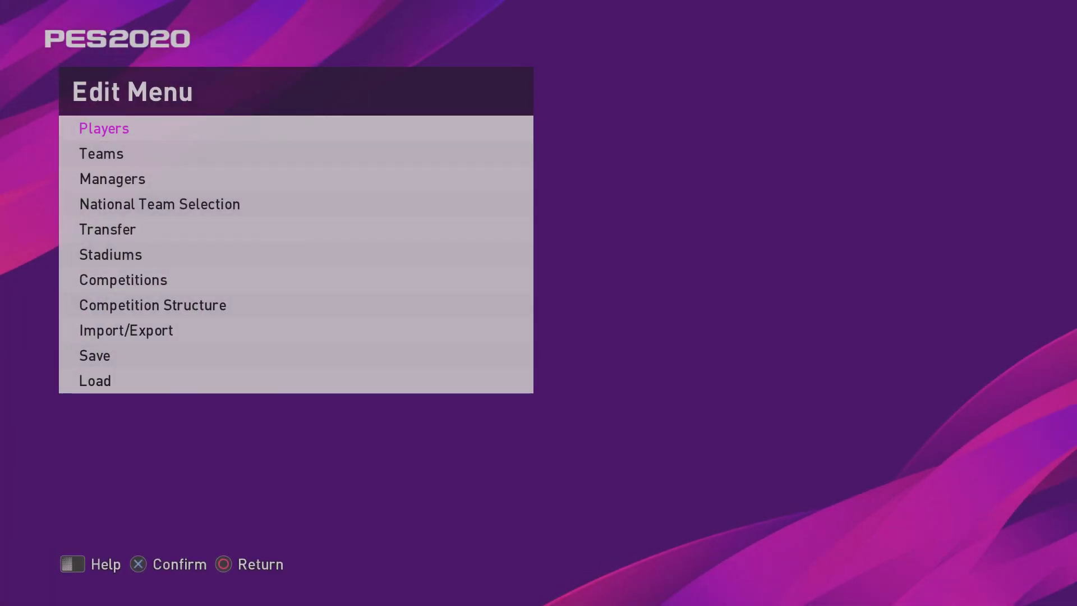
pyautogui.press('Down')
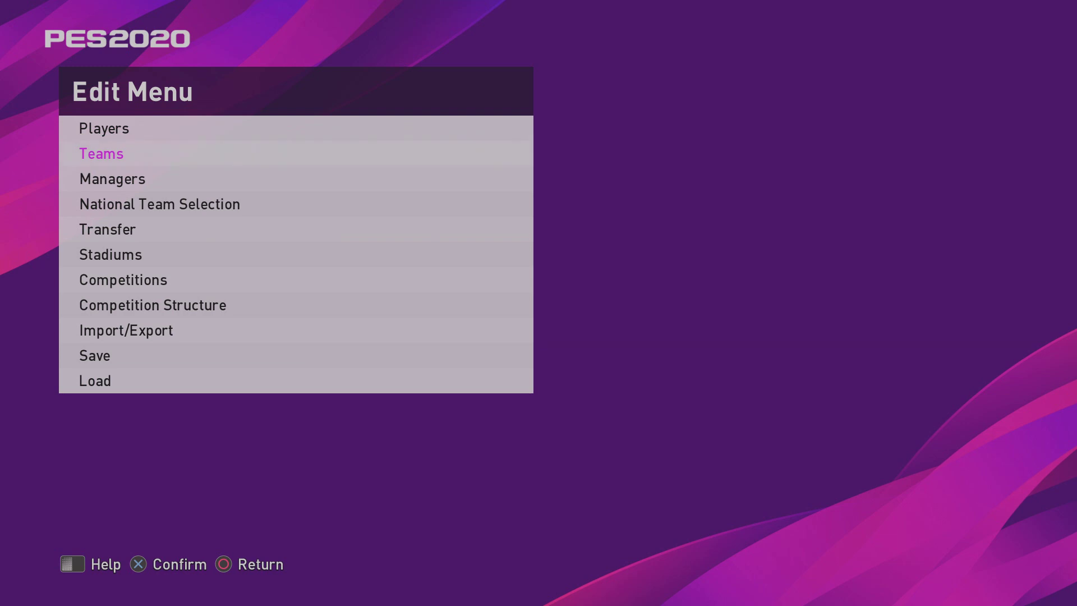
pyautogui.press('Return')
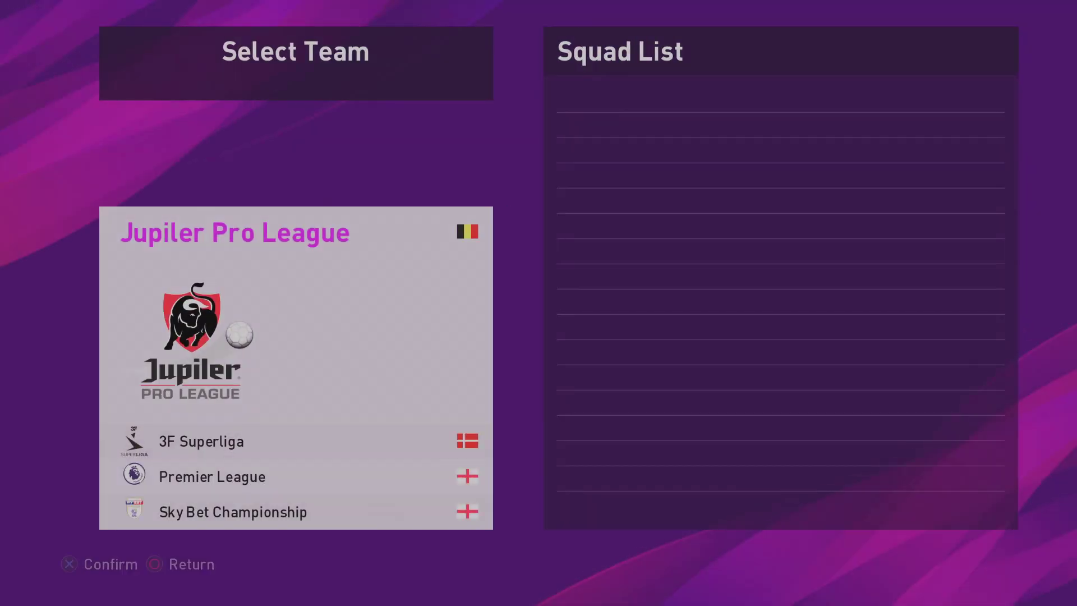
# Choose Leeds United from the Sky Bet Championship as the team for editing.
pyautogui.press('Down')
pyautogui.press('Down')
pyautogui.press('Return')
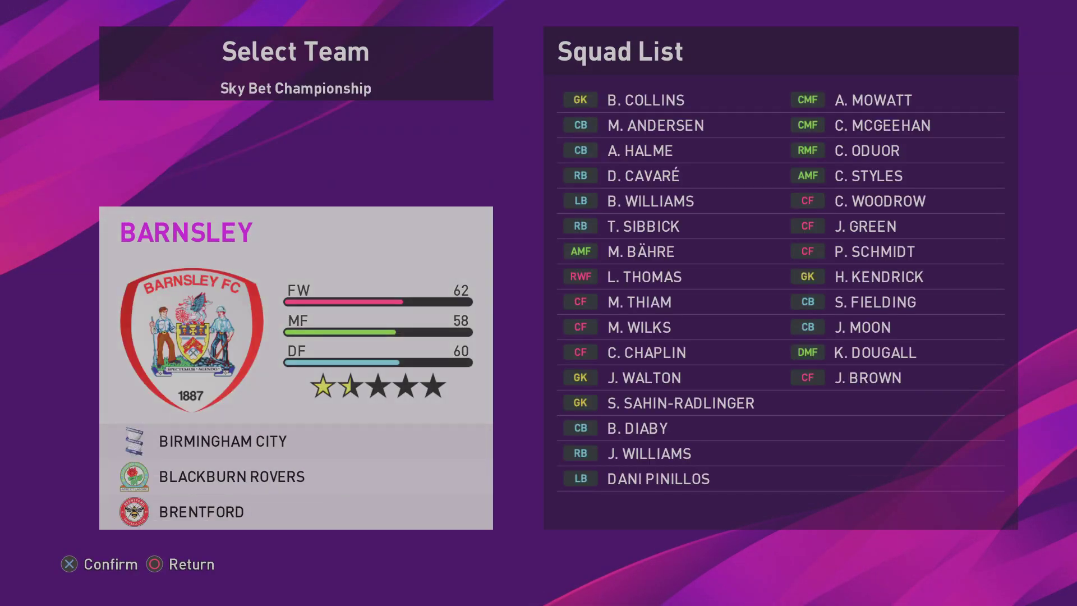
pyautogui.press('Down')
pyautogui.press('Down')
pyautogui.press('Down')
pyautogui.press('Down')
pyautogui.press('Down')
pyautogui.press('Down')
pyautogui.press('Down')
pyautogui.press('Down')
pyautogui.press('Down')
pyautogui.press('Down')
pyautogui.press('Down')
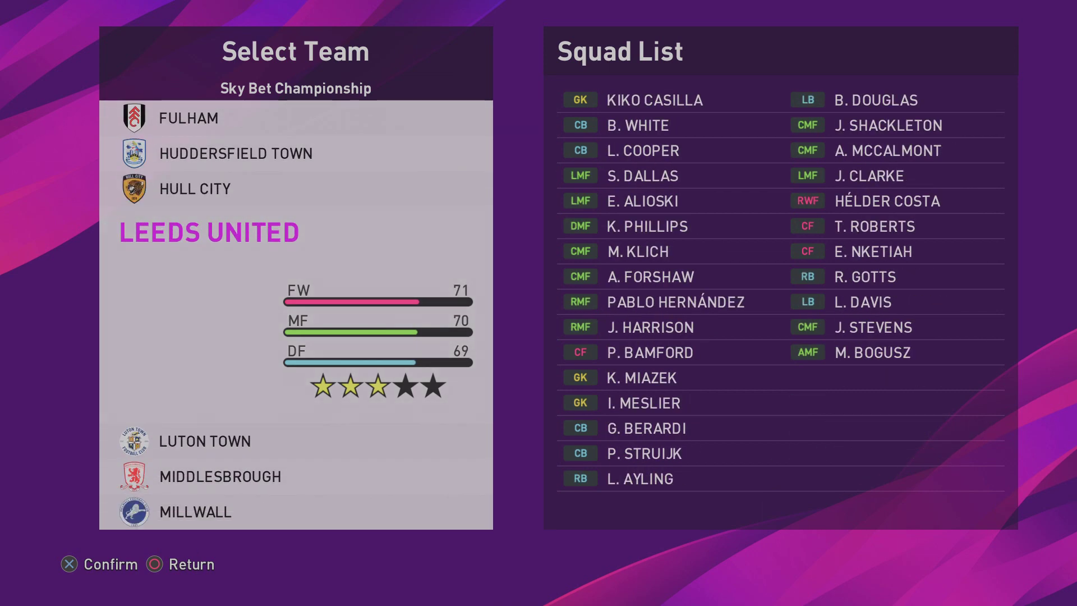
pyautogui.press('Return')
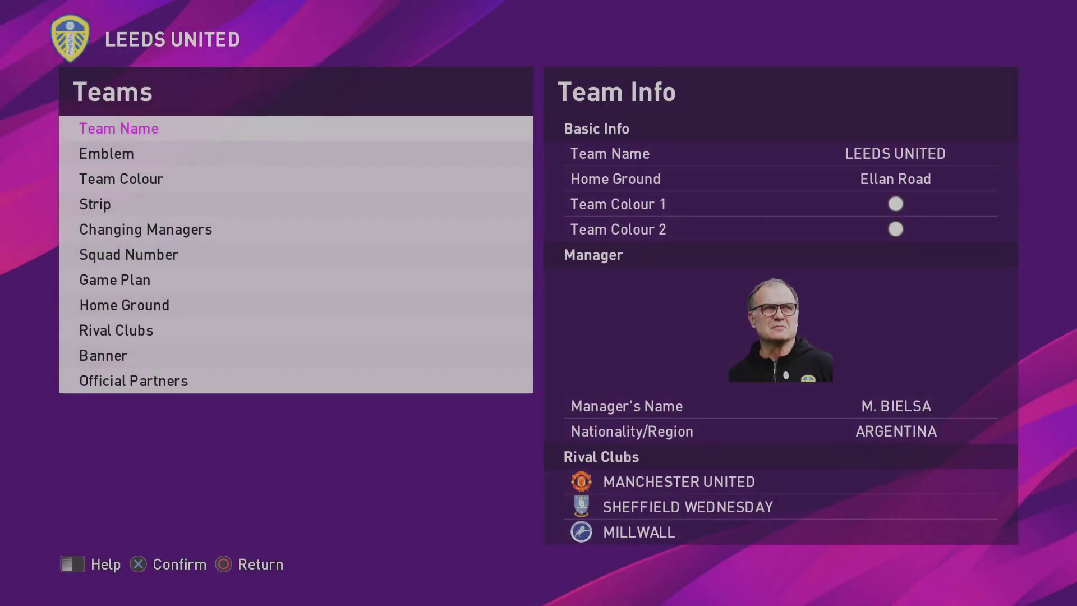
# Inspect the shirt design of Leeds United's Outfield Player's 1st strip, including the full kit on the model.
pyautogui.press('Down')
pyautogui.press('Down')
pyautogui.press('Down')
pyautogui.press('Up')
pyautogui.press('Up')
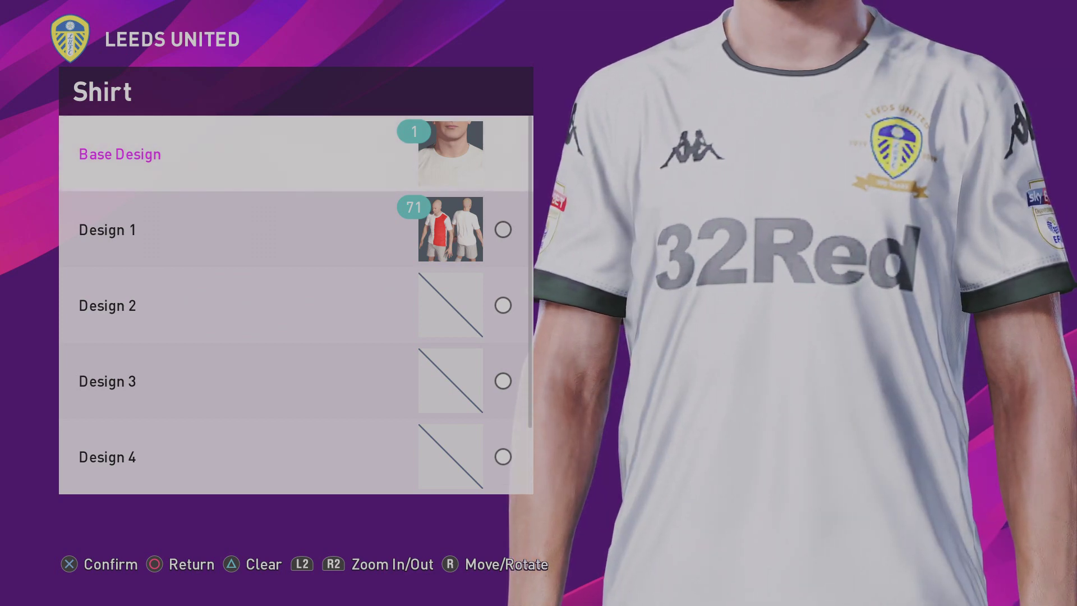
pyautogui.press('e')
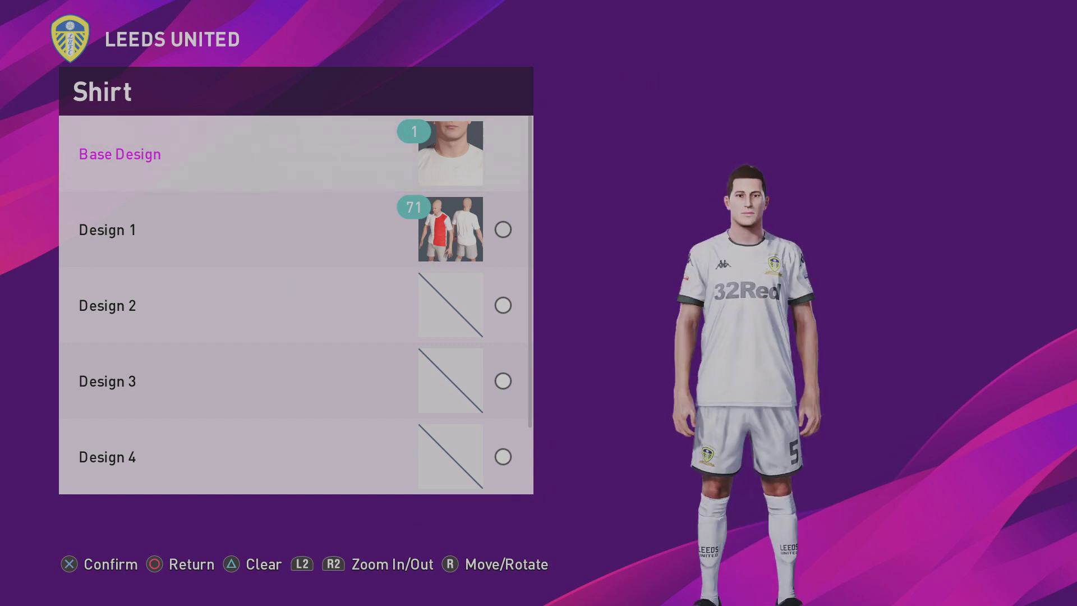
# Leave Leeds United's strip settings and return to the main Edit Menu.
pyautogui.press('Escape')
pyautogui.press('Down')
pyautogui.press('Down')
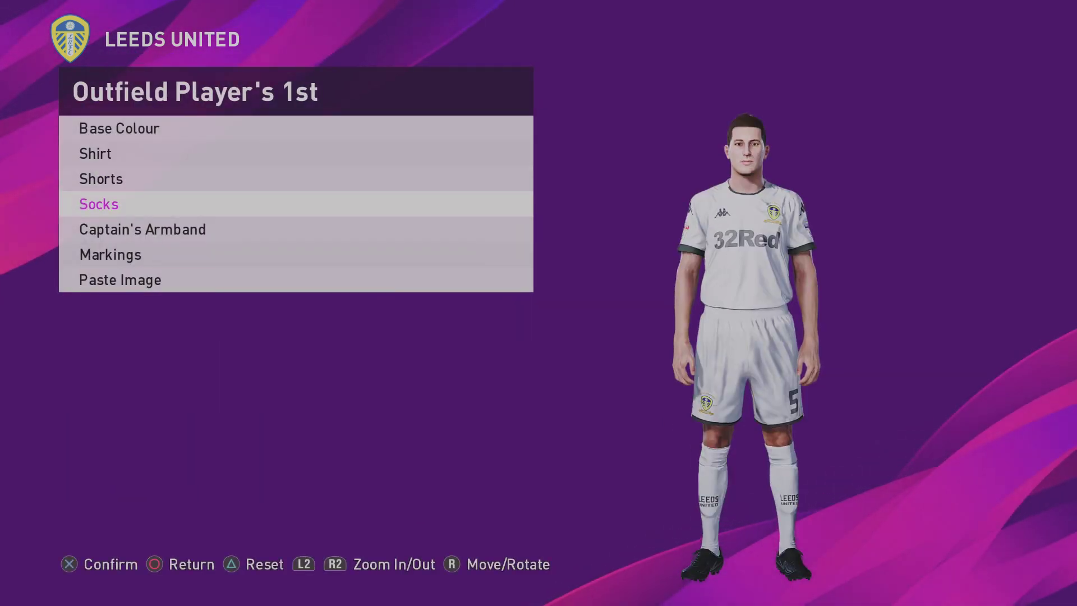
pyautogui.press('Return')
pyautogui.press('Down')
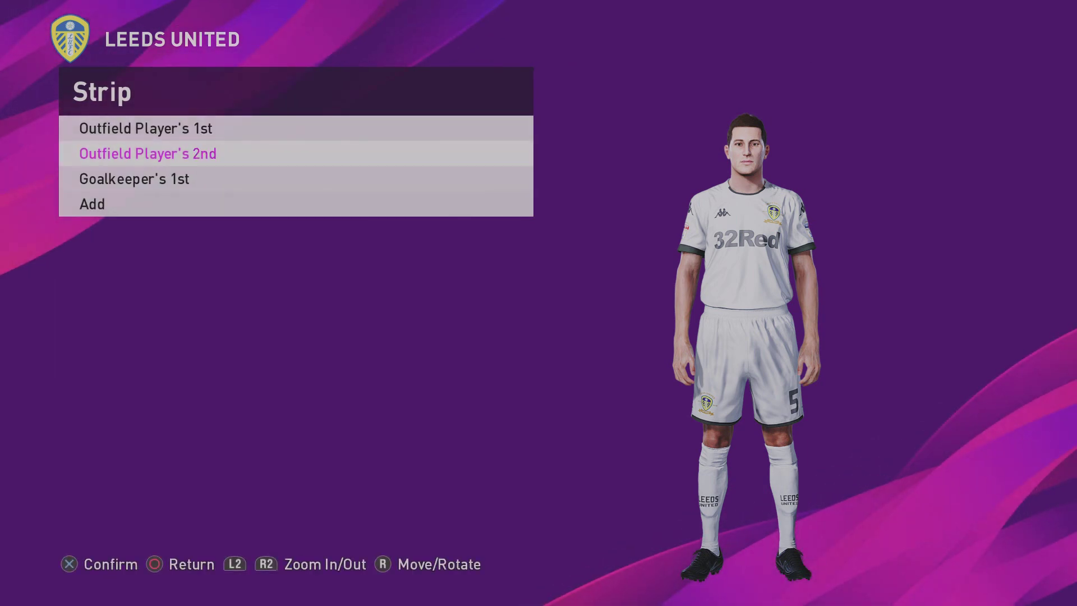
pyautogui.press('Return')
pyautogui.press('Down')
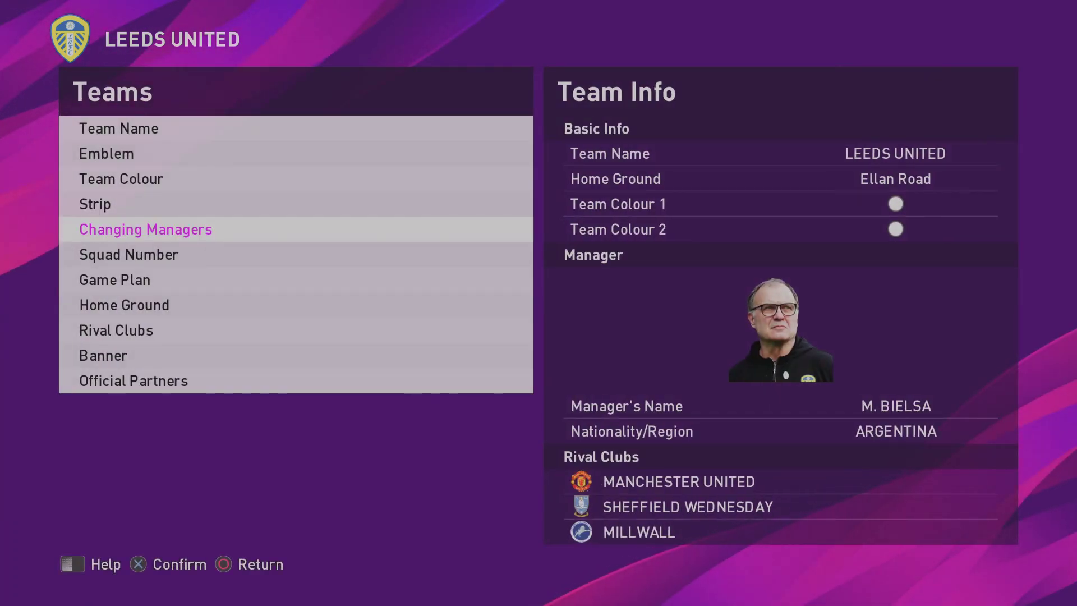
pyautogui.press('Down')
pyautogui.press('Down')
pyautogui.press('Return')
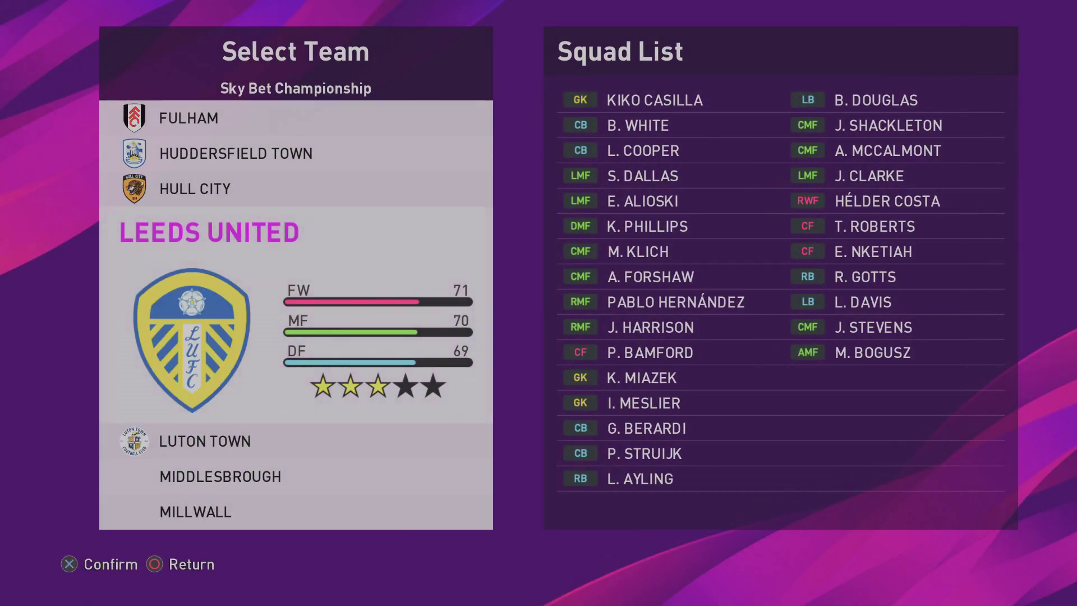
pyautogui.press('Escape')
pyautogui.press('Escape')
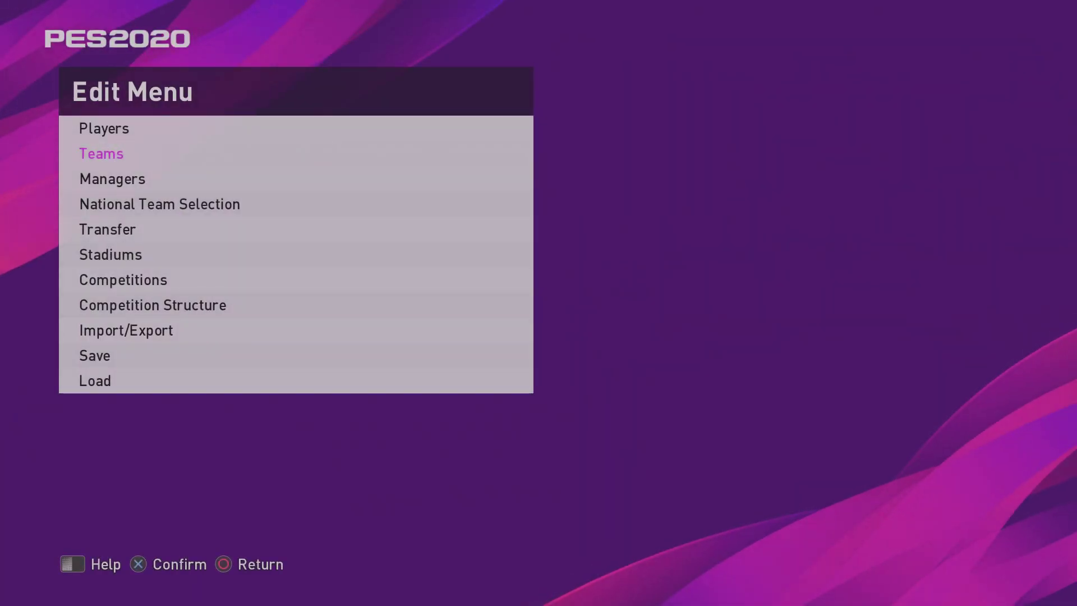
# Open the Delete Images function for previously imported images.
pyautogui.press('Down')
pyautogui.press('Down')
pyautogui.press('Down')
pyautogui.press('Down')
pyautogui.press('Down')
pyautogui.press('Down')
pyautogui.press('Down')
pyautogui.press('Down')
pyautogui.press('Up')
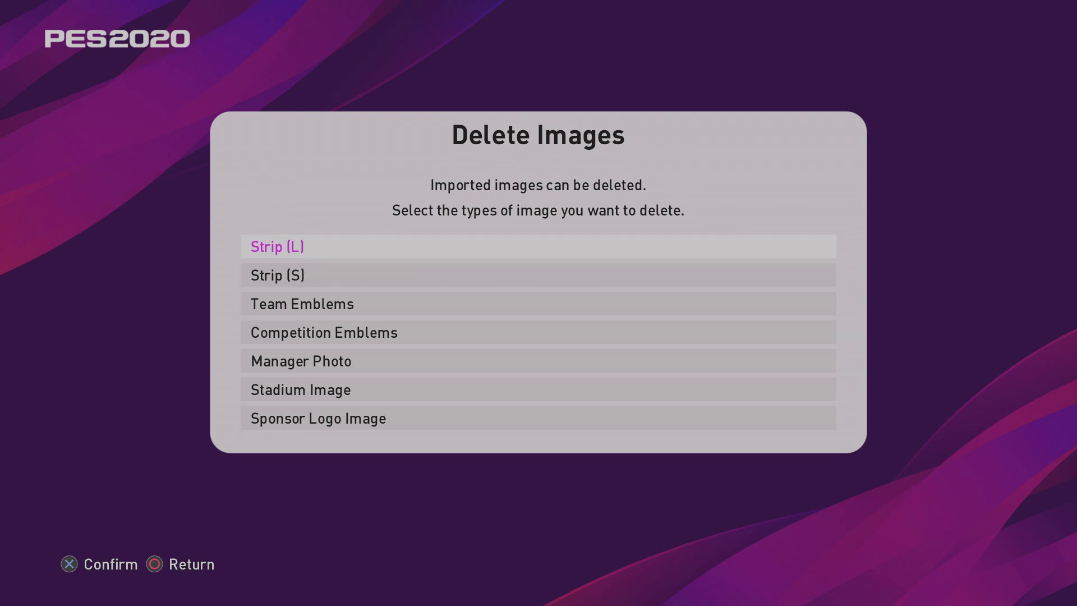
# Choose Strip (S) as the image type and enable Delete Selected Images.
pyautogui.press('Down')
pyautogui.press('Up')
pyautogui.press('Down')
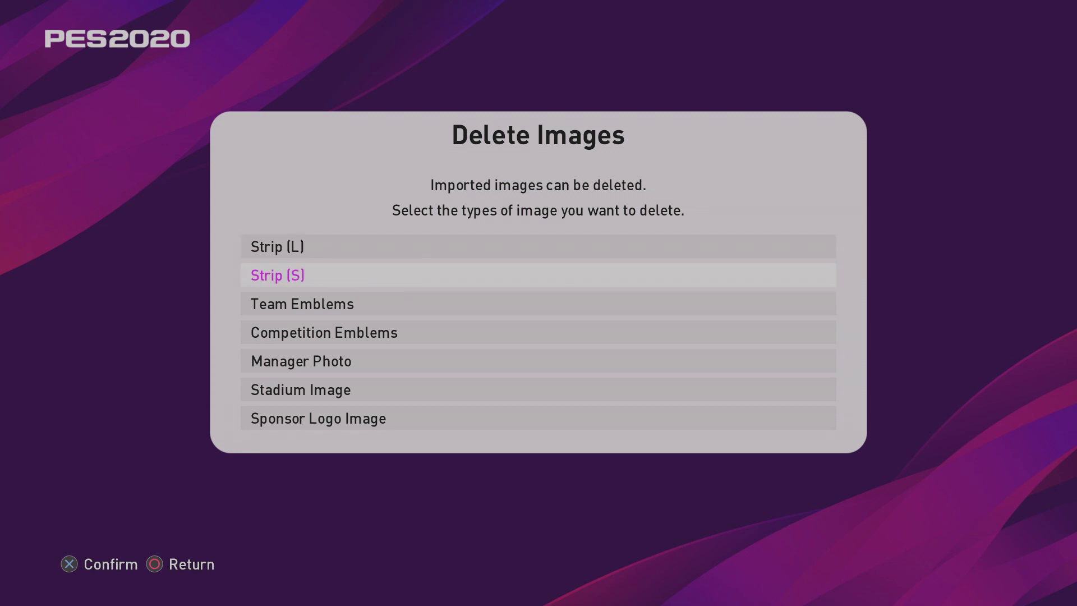
pyautogui.press('Return')
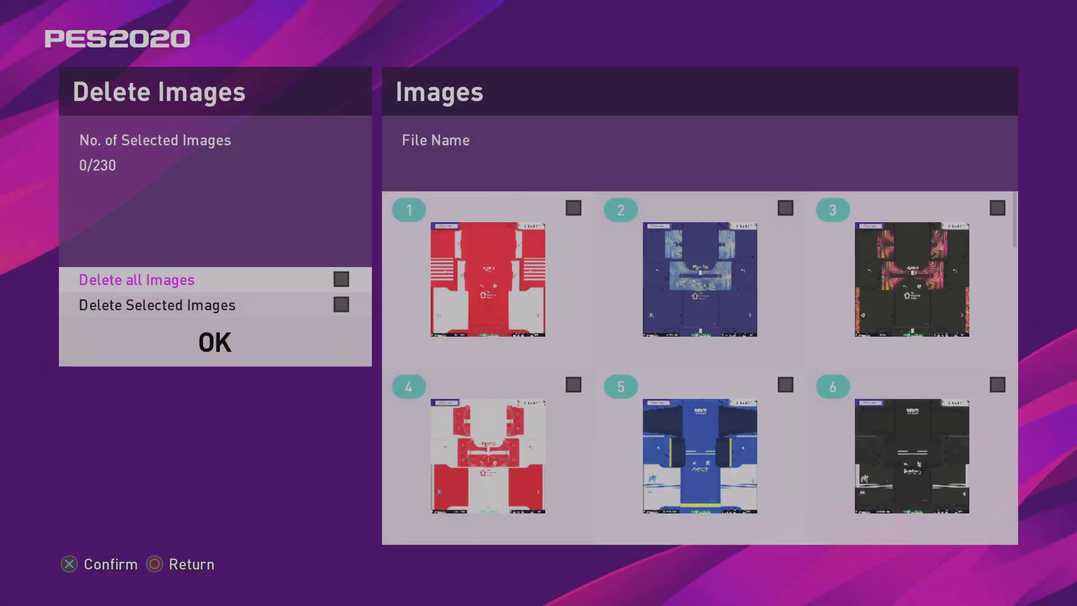
pyautogui.press('Down')
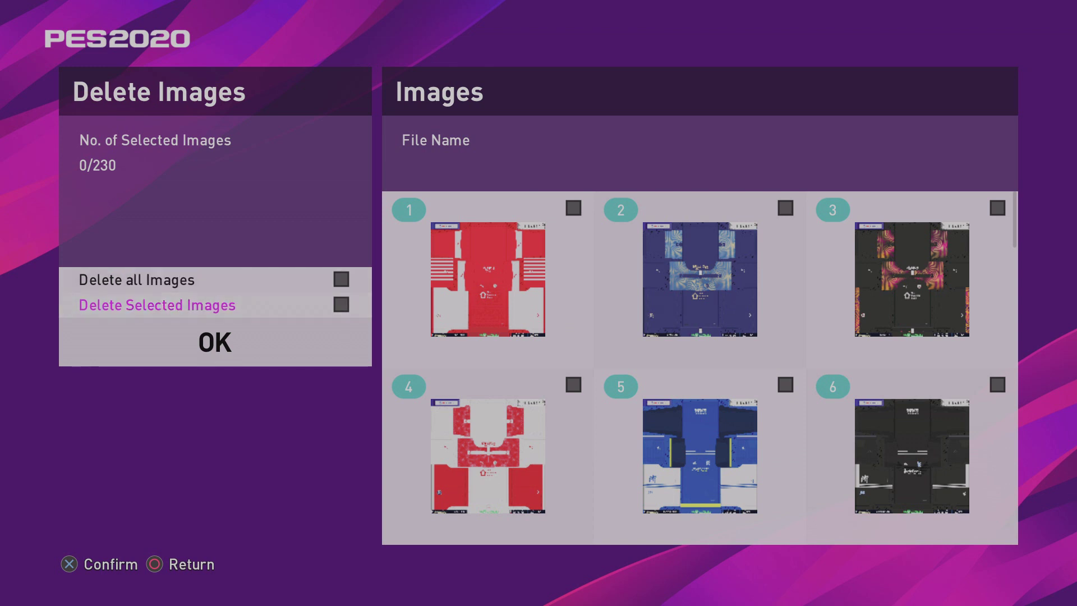
pyautogui.press('Return')
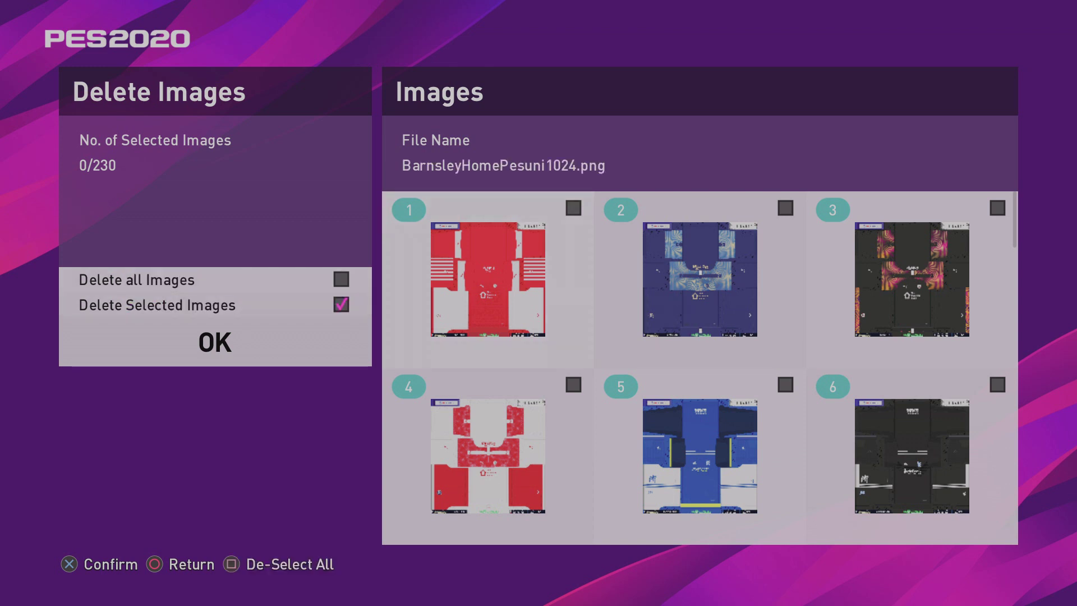
# Mark LeedsHomePesuni1024.png, LeedsAwayPesuni1024.png and LeedsGKPesuni1024.png for deletion.
pyautogui.press('Right')
pyautogui.press('Right')
pyautogui.press('Left')
pyautogui.press('Left')
pyautogui.press('Right')
pyautogui.press('Down')
pyautogui.press('Down')
pyautogui.press('Down')
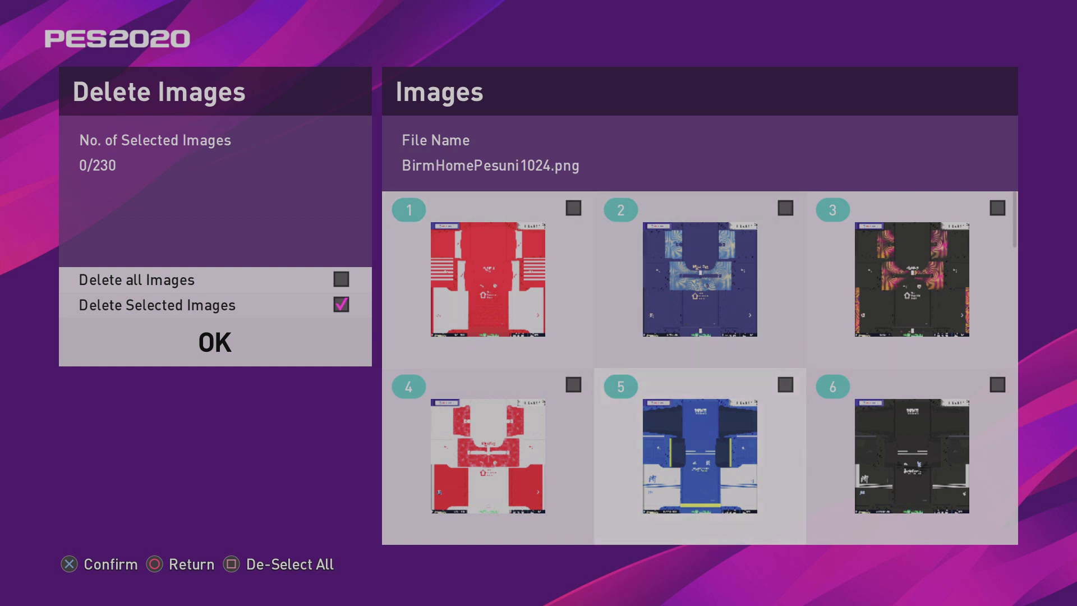
pyautogui.press('Down')
pyautogui.press('Down')
pyautogui.press('Down')
pyautogui.press('Down')
pyautogui.press('Down')
pyautogui.press('Down')
pyautogui.press('Down')
pyautogui.press('Down')
pyautogui.press('Down')
pyautogui.press('Down')
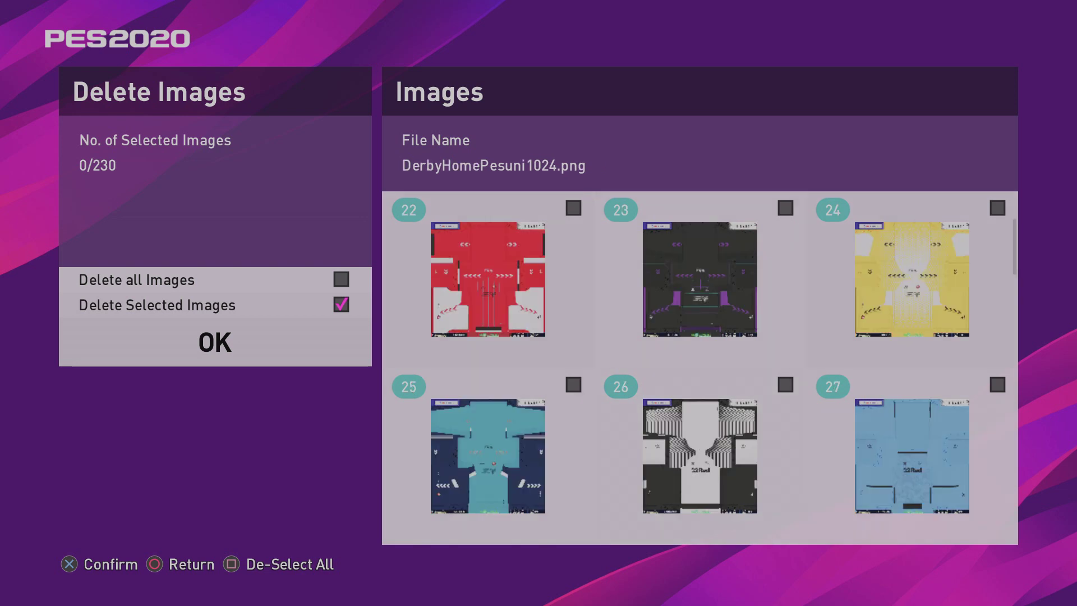
pyautogui.press('Down')
pyautogui.press('Up')
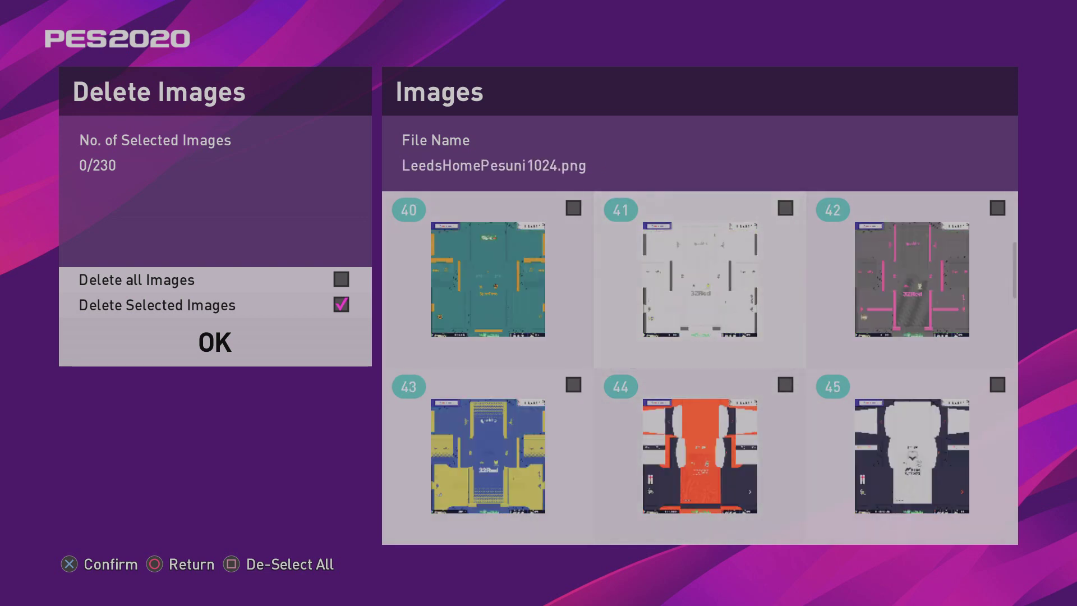
pyautogui.press('Return')
pyautogui.press('Right')
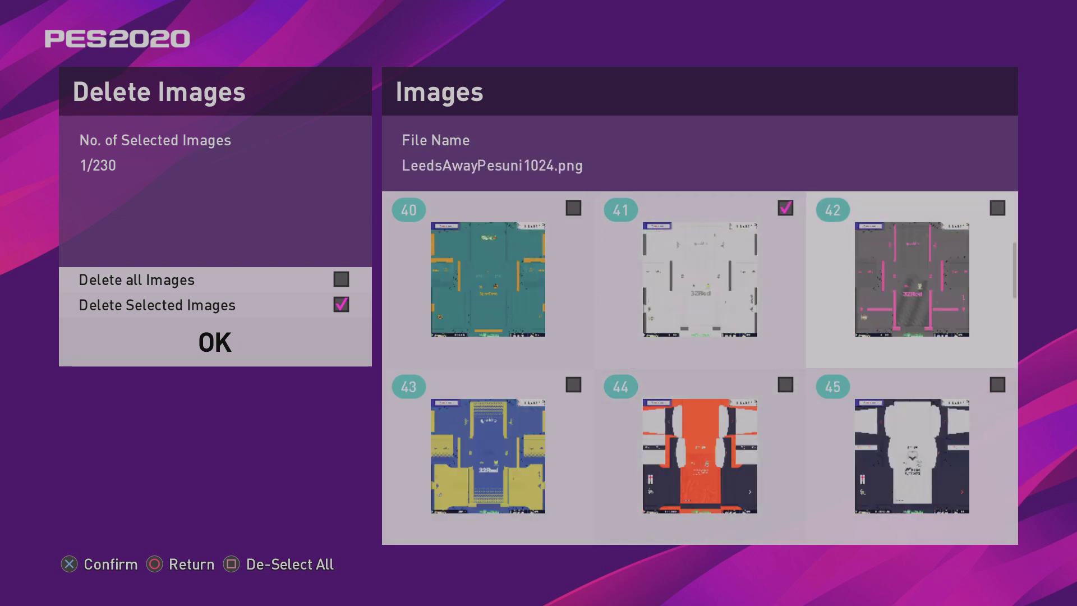
pyautogui.press('Right')
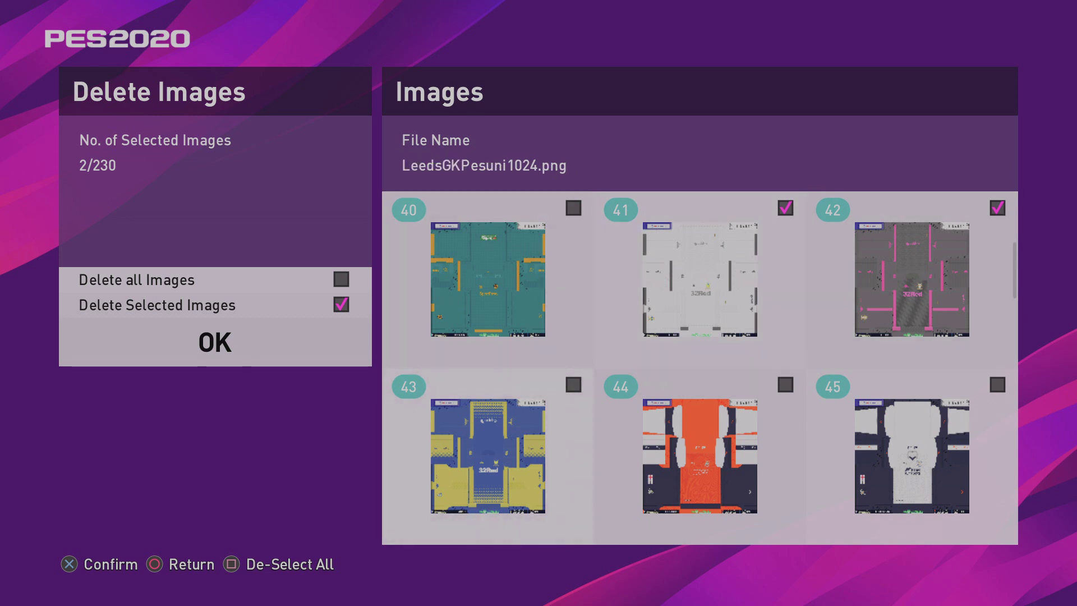
pyautogui.press('Return')
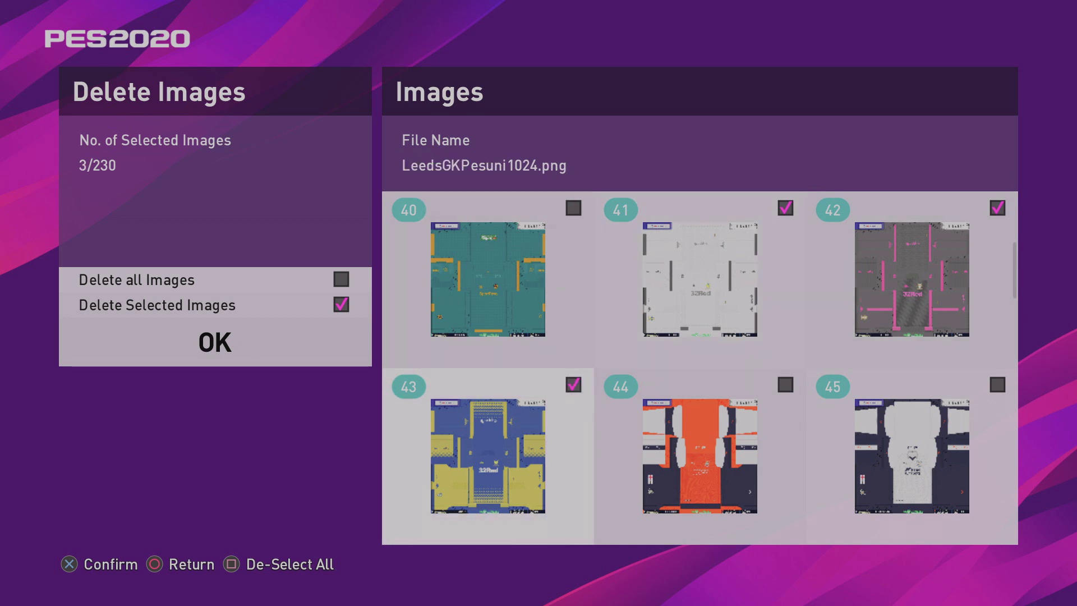
# Delete the marked Leeds strip images and confirm the deletion.
pyautogui.press('Left')
pyautogui.press('Left')
pyautogui.press('Left')
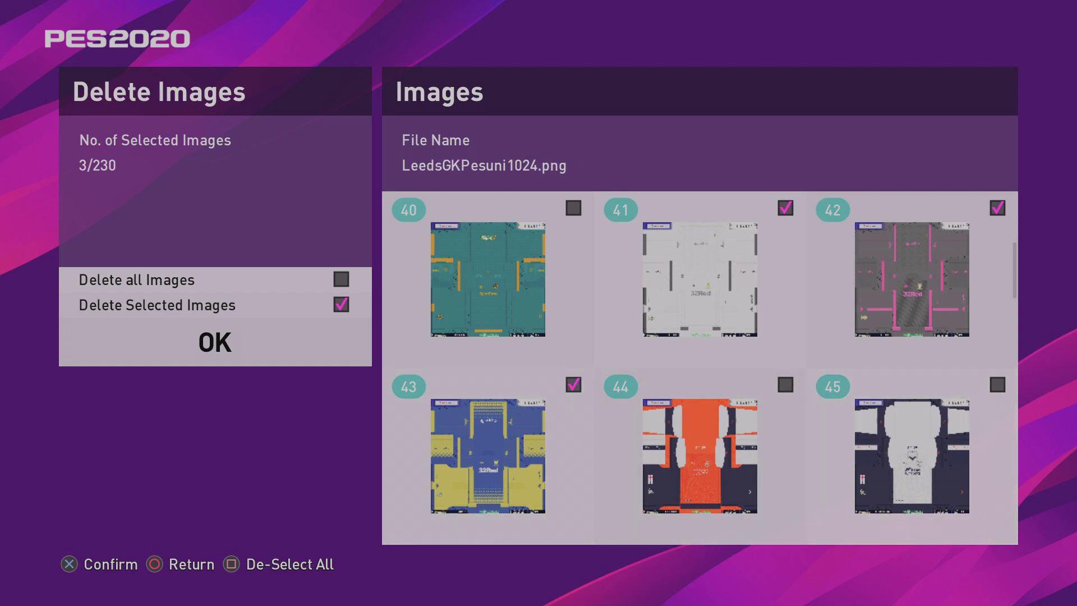
pyautogui.press('Escape')
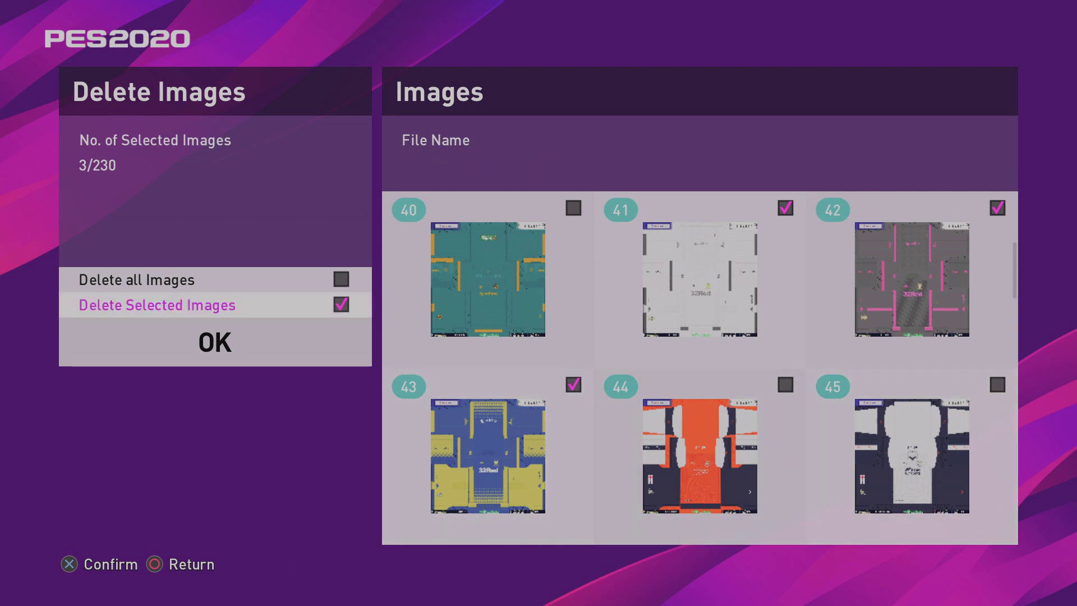
pyautogui.press('Down')
pyautogui.press('Return')
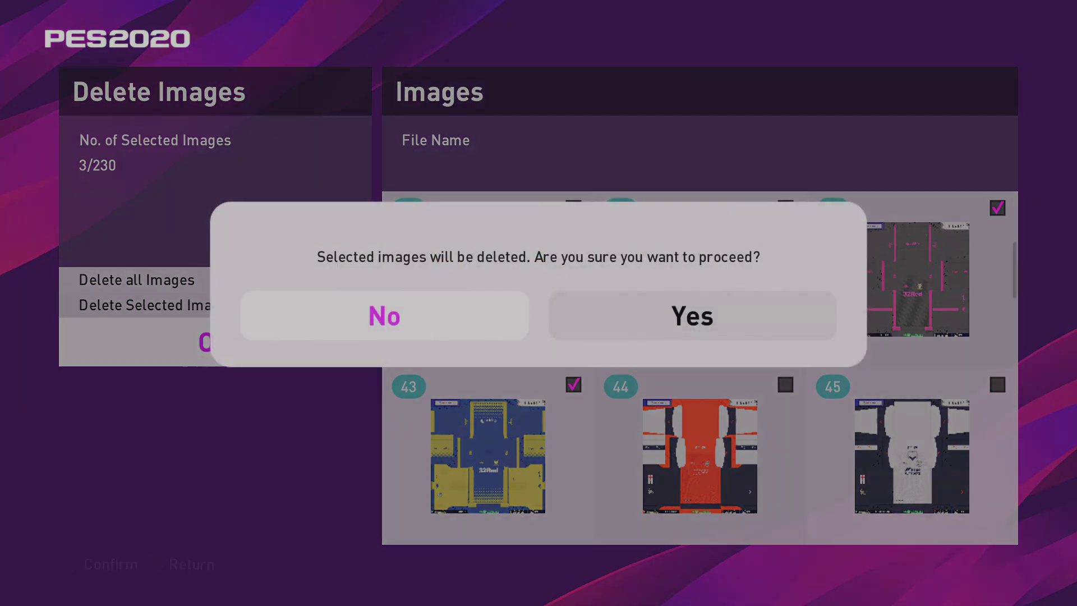
pyautogui.press('Right')
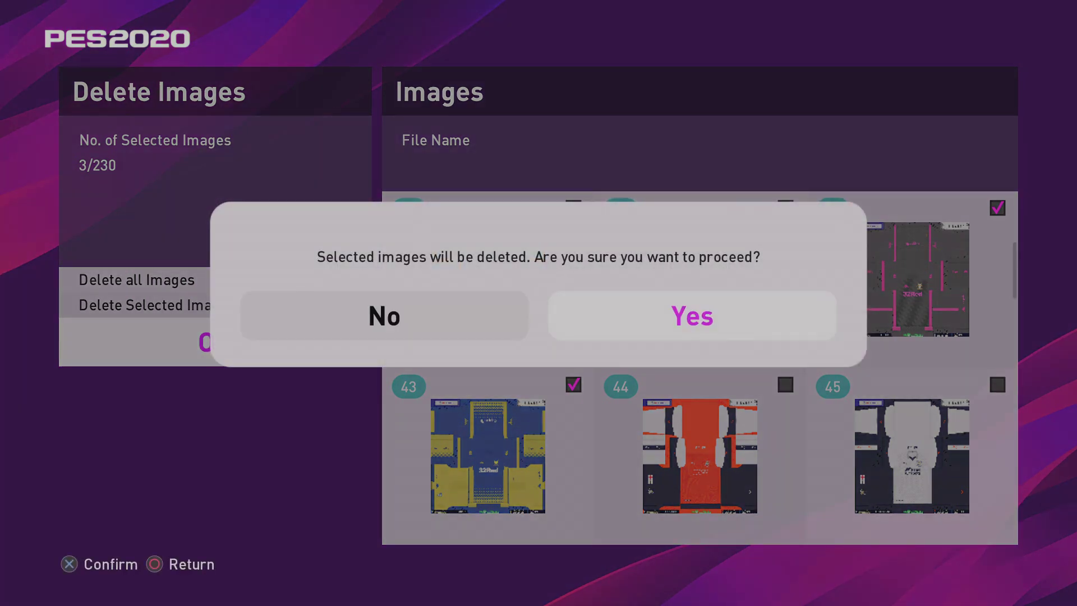
pyautogui.press('Return')
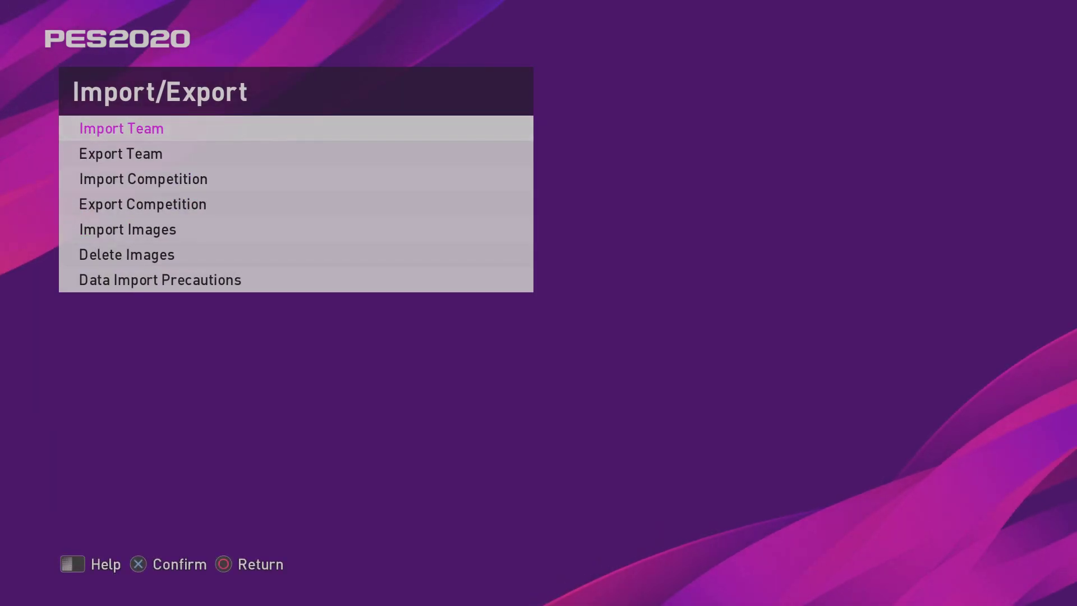
# Open Import Team with the SanDisk Extreme USB storage device and browse its team files as far as the eflcham entries.
pyautogui.press('Return')
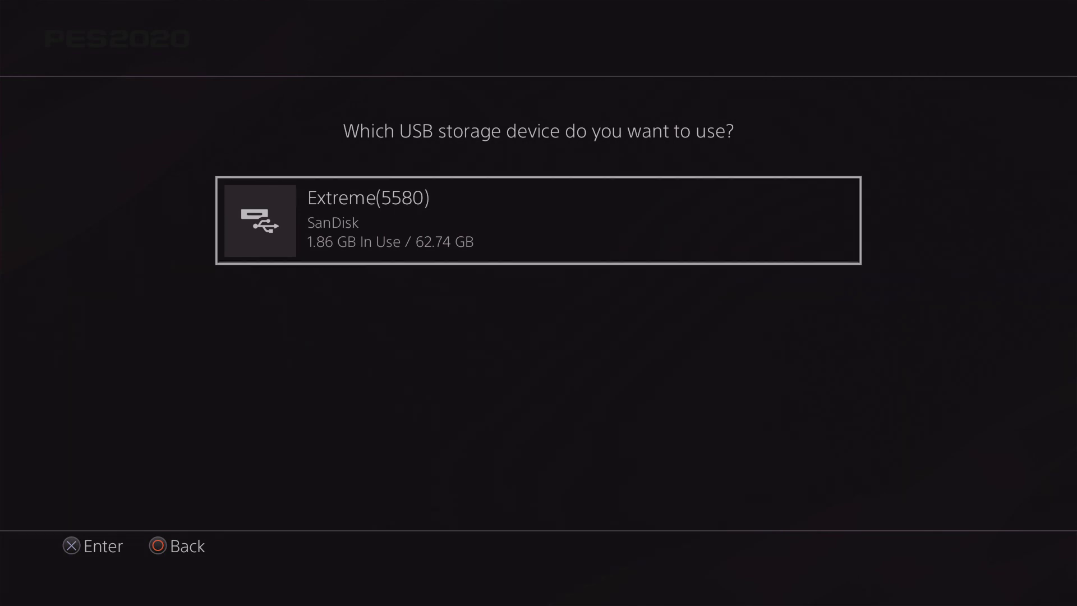
pyautogui.press('Return')
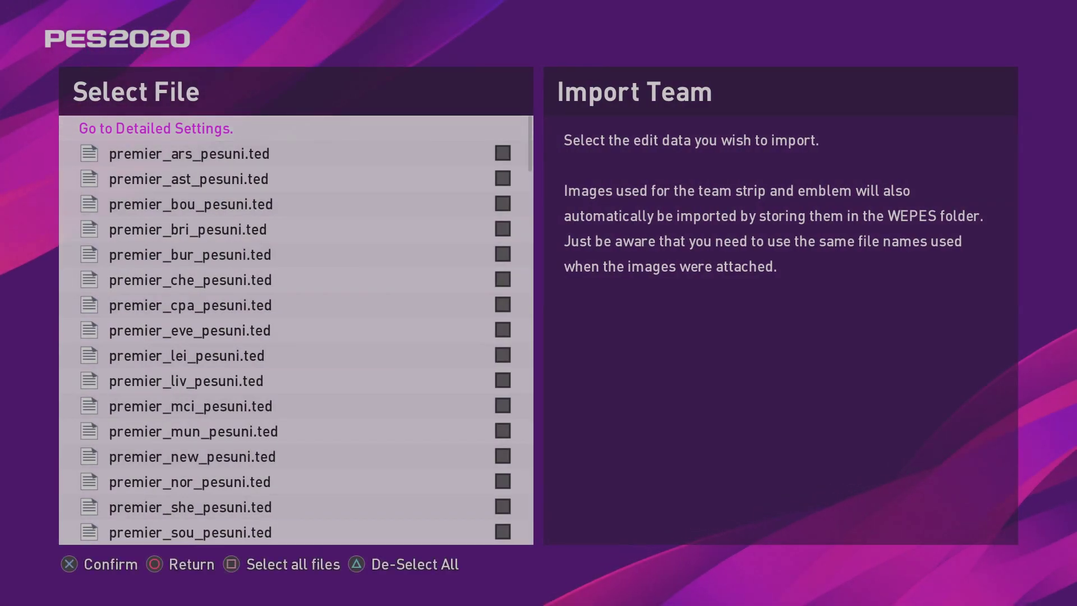
pyautogui.press('pagedown')
pyautogui.press('pageup')
pyautogui.press('pagedown')
pyautogui.press('pagedown')
pyautogui.press('pagedown')
pyautogui.press('pagedown')
pyautogui.press('pagedown')
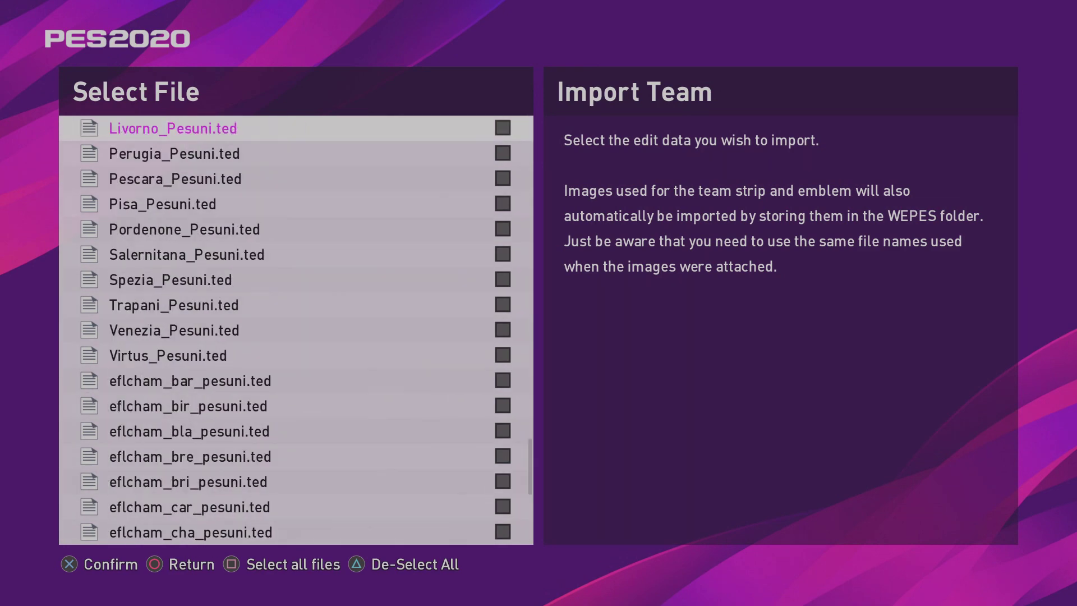
# Examine the older efl_Pesuni 1024 Championship team files in the import list.
pyautogui.press('pageup')
pyautogui.press('pageup')
pyautogui.press('pageup')
pyautogui.press('pageup')
pyautogui.press('pageup')
pyautogui.press('Down')
pyautogui.press('Down')
pyautogui.press('pagedown')
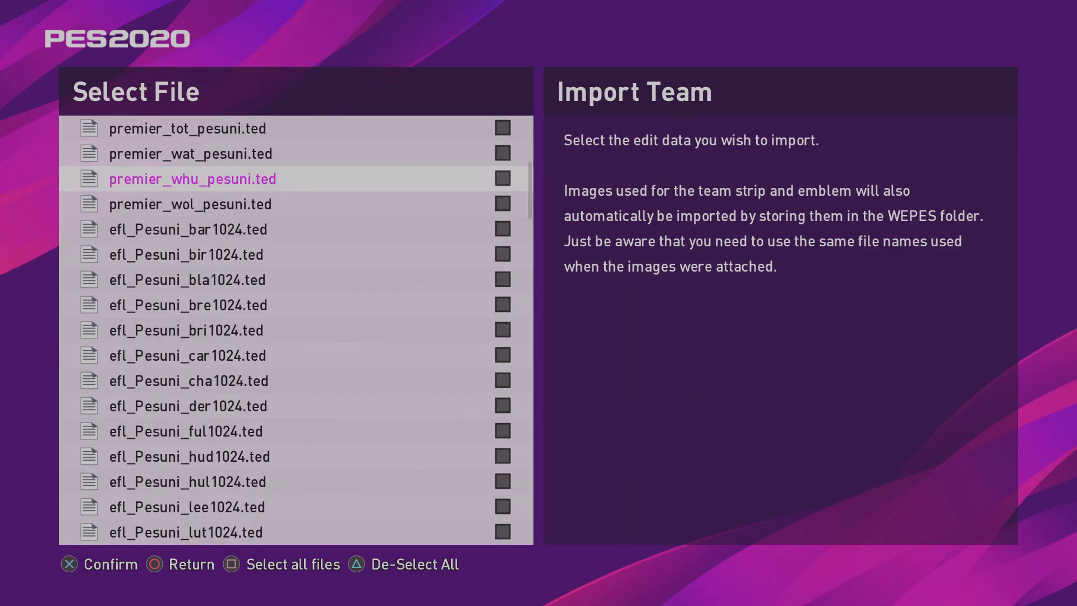
pyautogui.press('Down')
pyautogui.press('Down')
pyautogui.press('Down')
pyautogui.press('Down')
pyautogui.press('Down')
pyautogui.press('Up')
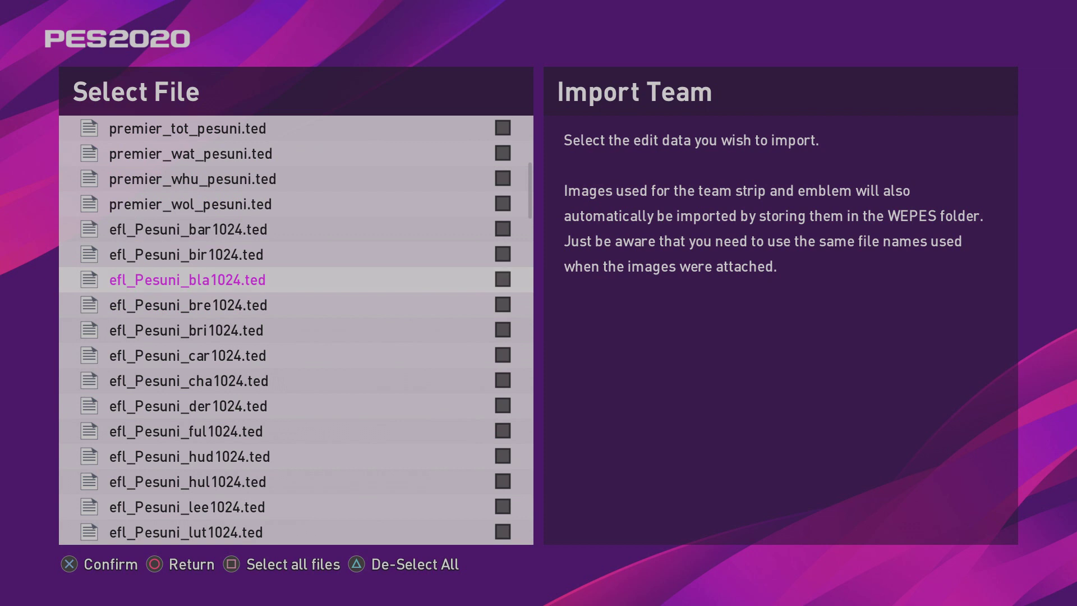
# Find the first of the new Championship team files, eflcham_bar_pesuni.ted, in the import list.
pyautogui.press('pageup')
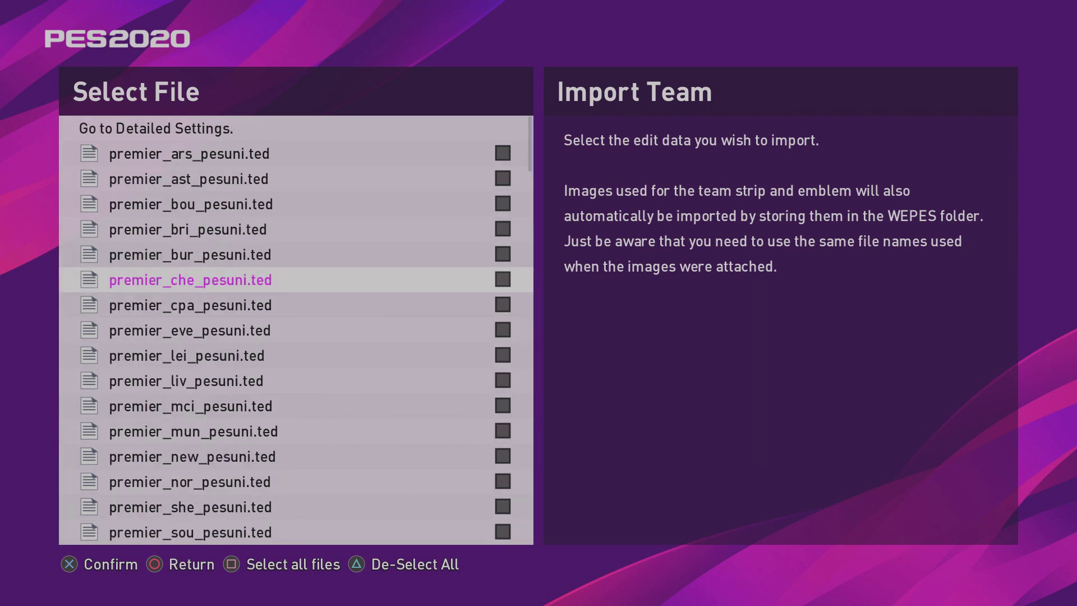
pyautogui.press('pageup')
pyautogui.press('pagedown')
pyautogui.press('pagedown')
pyautogui.press('pagedown')
pyautogui.press('pagedown')
pyautogui.press('pagedown')
pyautogui.press('pagedown')
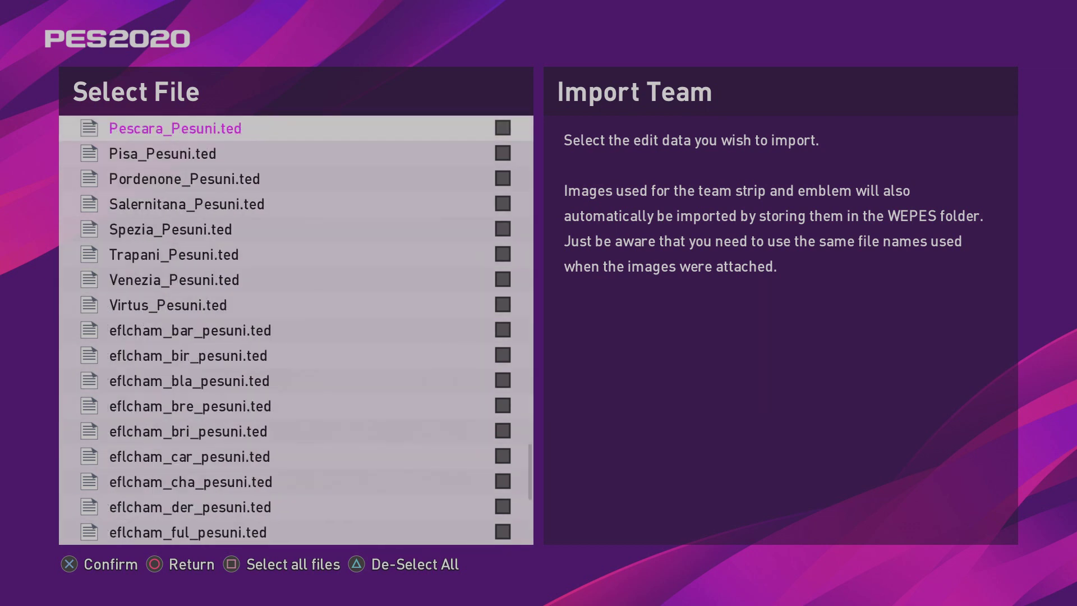
pyautogui.press('pagedown')
pyautogui.press('pageup')
pyautogui.press('pageup')
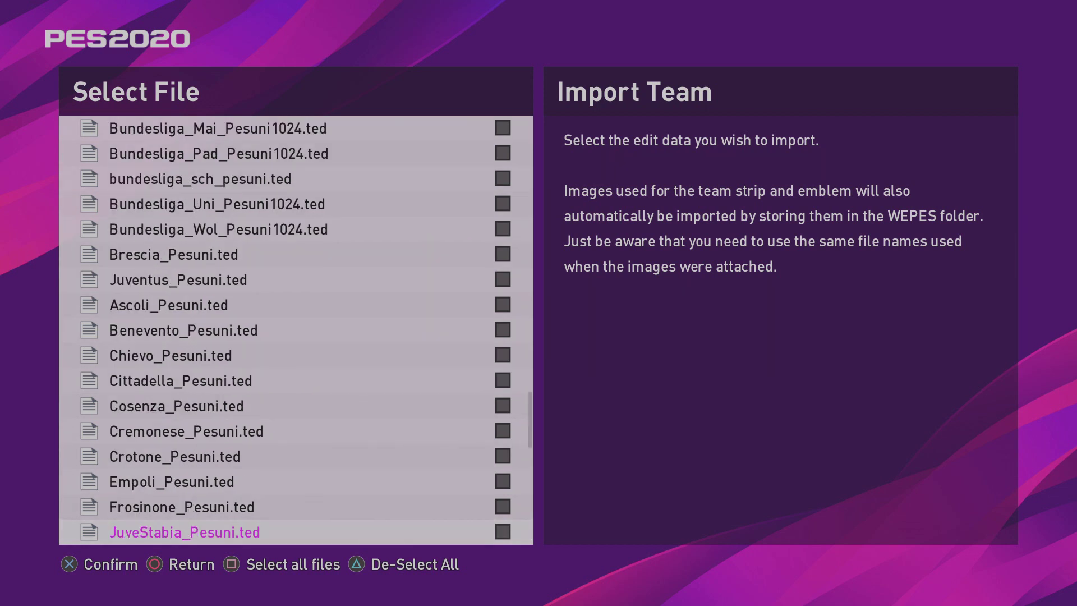
pyautogui.press('pagedown')
pyautogui.press('Up')
pyautogui.press('Up')
pyautogui.press('Up')
pyautogui.press('Up')
pyautogui.press('Up')
pyautogui.press('Up')
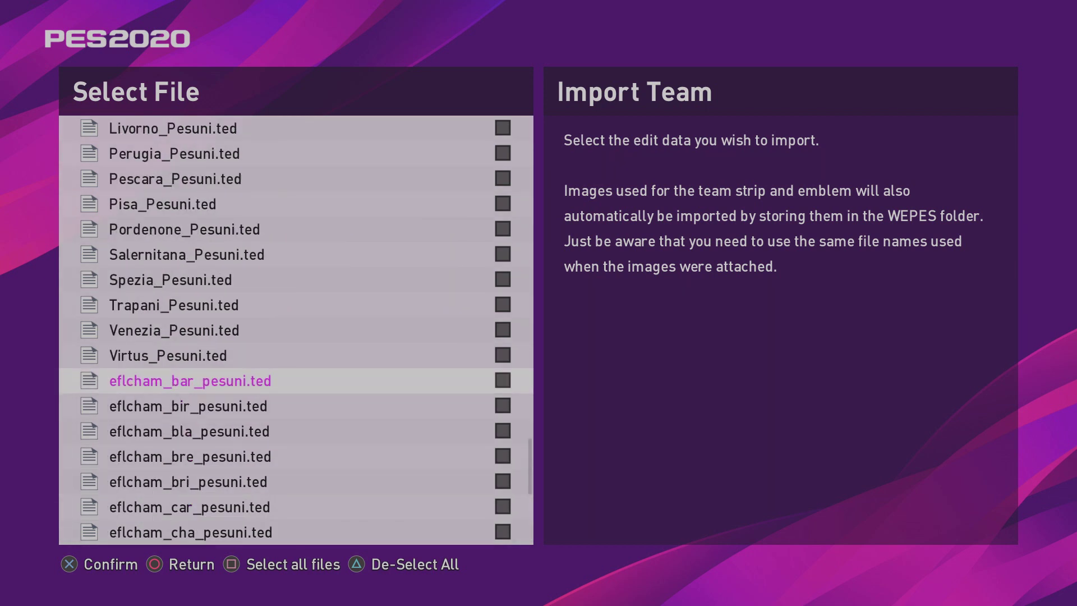
# Review the run of eflcham team files, from eflcham_bar_pesuni.ted through eflcham_rea_pesuni.ted.
pyautogui.press('Down')
pyautogui.press('Down')
pyautogui.press('Down')
pyautogui.press('Down')
pyautogui.press('Down')
pyautogui.press('Down')
pyautogui.press('Down')
pyautogui.press('Down')
pyautogui.press('Down')
pyautogui.press('Down')
pyautogui.press('Down')
pyautogui.press('Down')
pyautogui.press('Down')
pyautogui.press('Down')
pyautogui.press('Down')
pyautogui.press('Down')
pyautogui.press('Down')
pyautogui.press('Down')
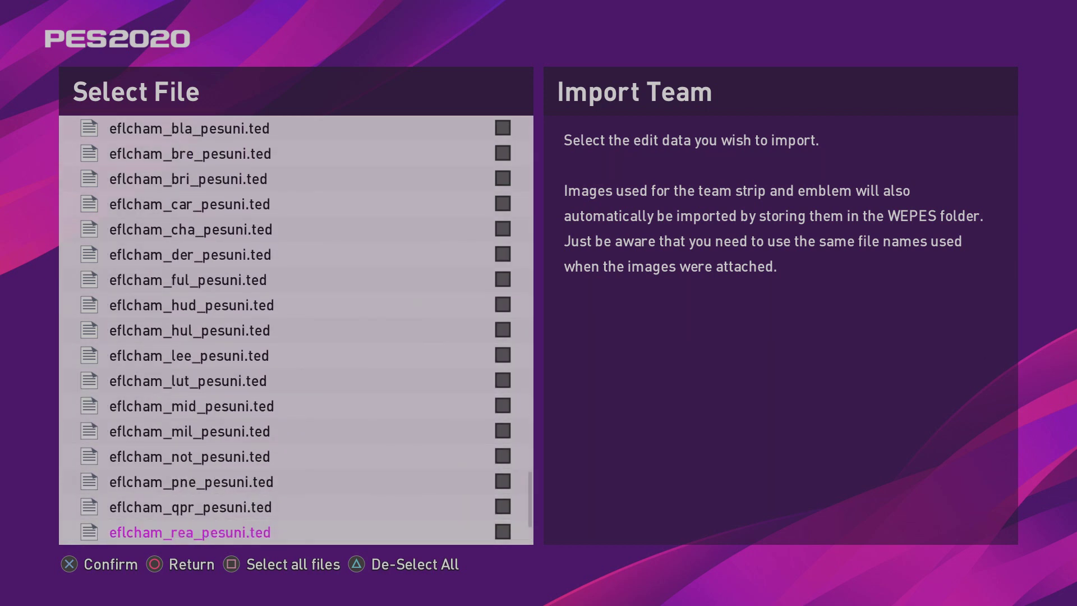
pyautogui.press('Up')
pyautogui.press('Up')
pyautogui.press('Up')
pyautogui.press('Up')
pyautogui.press('Up')
pyautogui.press('Up')
pyautogui.press('Up')
pyautogui.press('Up')
pyautogui.press('Up')
pyautogui.press('Up')
pyautogui.press('Up')
pyautogui.press('Up')
pyautogui.press('Up')
pyautogui.press('Up')
pyautogui.press('Up')
pyautogui.press('Up')
pyautogui.press('Up')
pyautogui.press('Up')
pyautogui.press('Up')
pyautogui.press('Down')
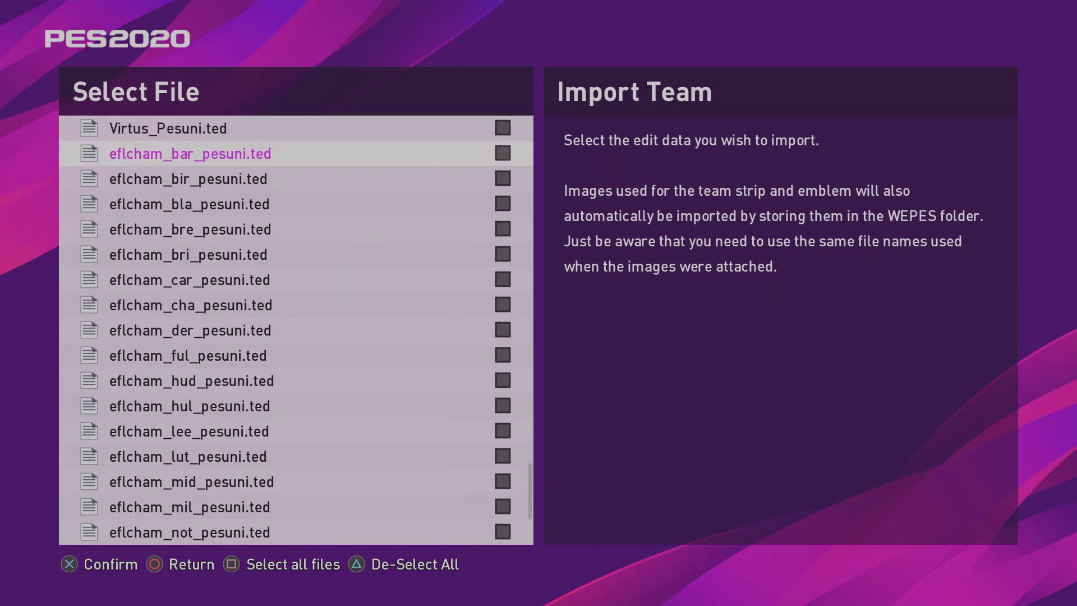
pyautogui.press('Down')
pyautogui.press('Up')
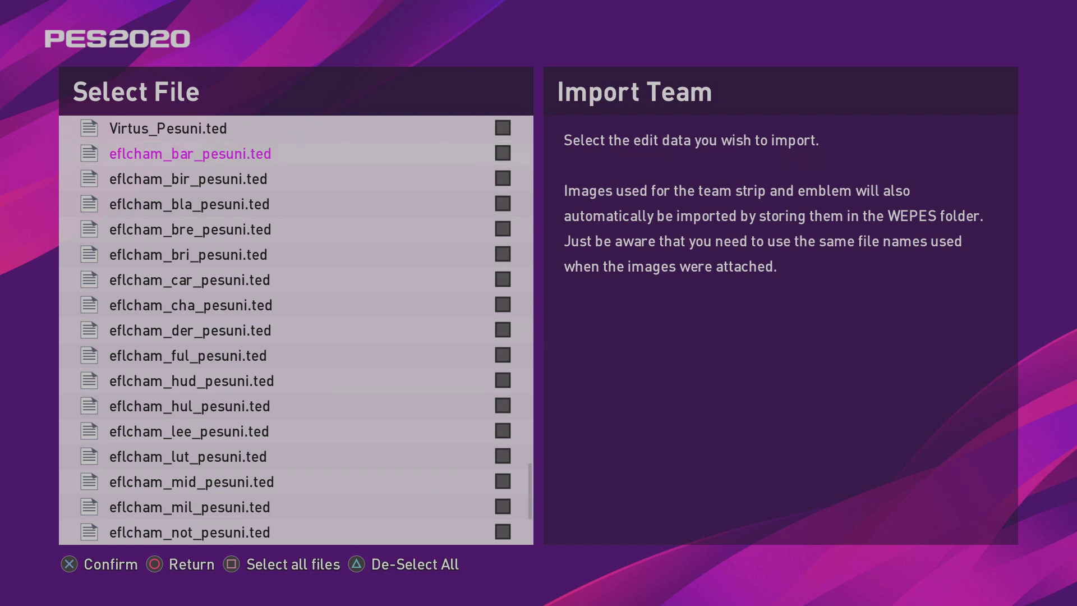
pyautogui.press('Down')
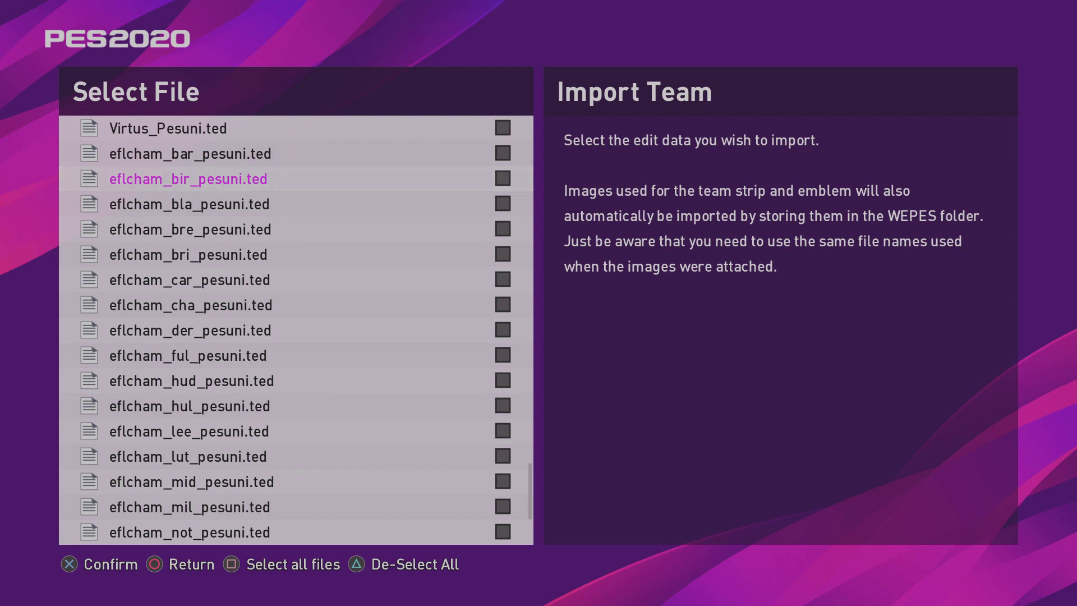
pyautogui.press('Down')
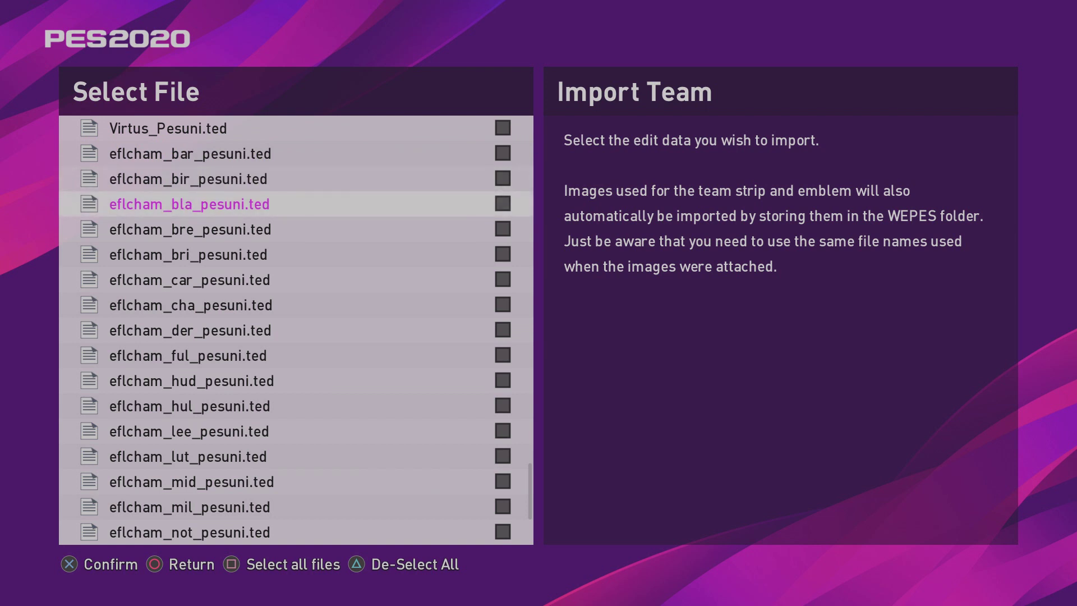
pyautogui.press('Down')
pyautogui.press('Up')
pyautogui.press('Up')
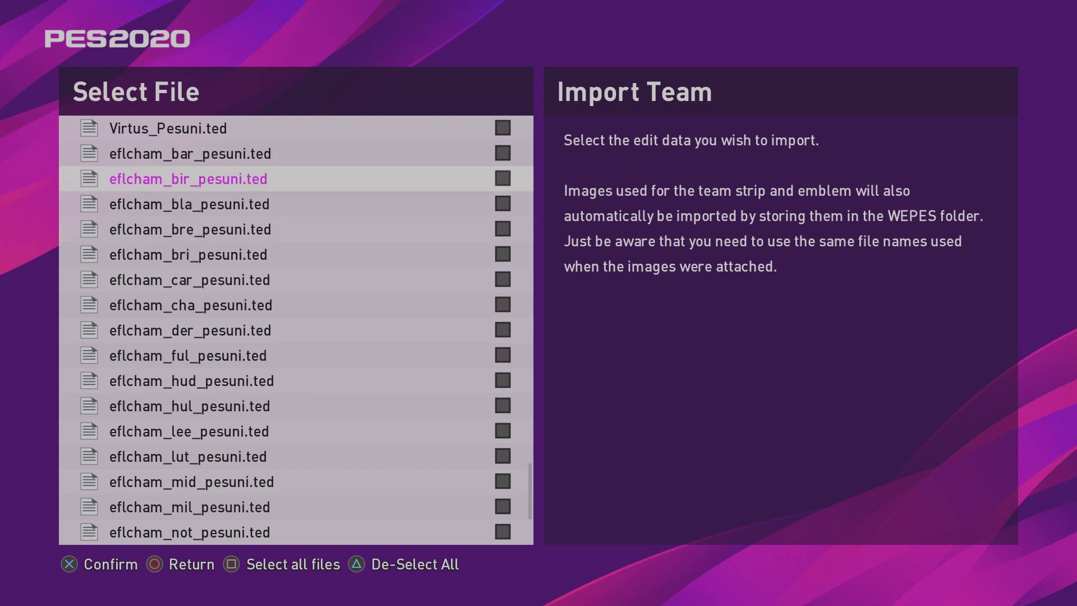
pyautogui.press('Down')
pyautogui.press('Up')
pyautogui.press('Up')
pyautogui.press('Down')
pyautogui.press('Down')
pyautogui.press('Down')
pyautogui.press('Down')
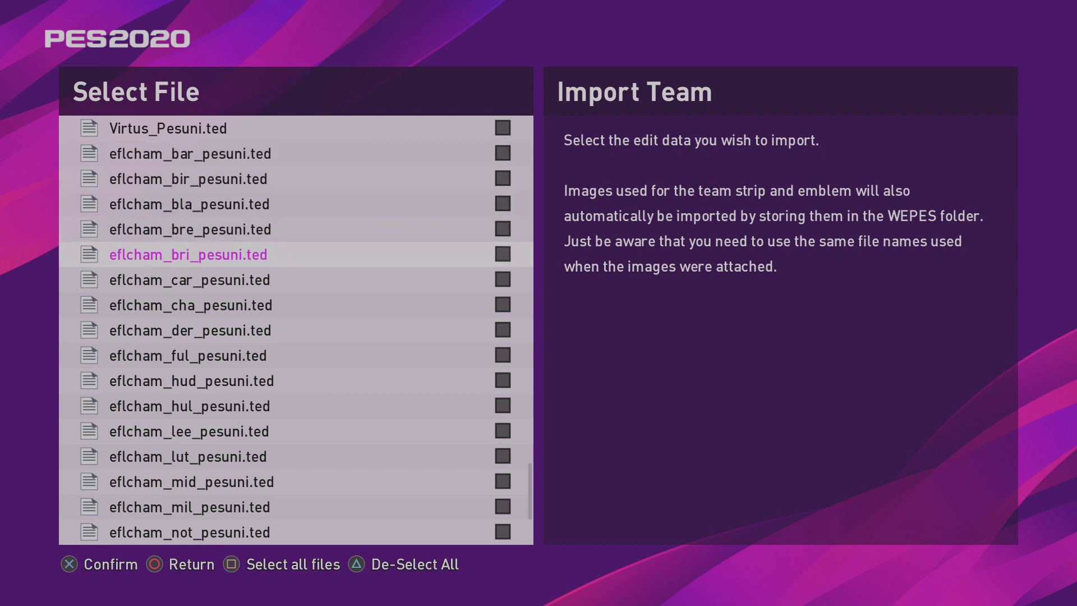
# Mark eflcham_lee_pesuni.ted as the team file to import.
pyautogui.press('Down')
pyautogui.press('Down')
pyautogui.press('Down')
pyautogui.press('Down')
pyautogui.press('Down')
pyautogui.press('Down')
pyautogui.press('Down')
pyautogui.press('Down')
pyautogui.press('Up')
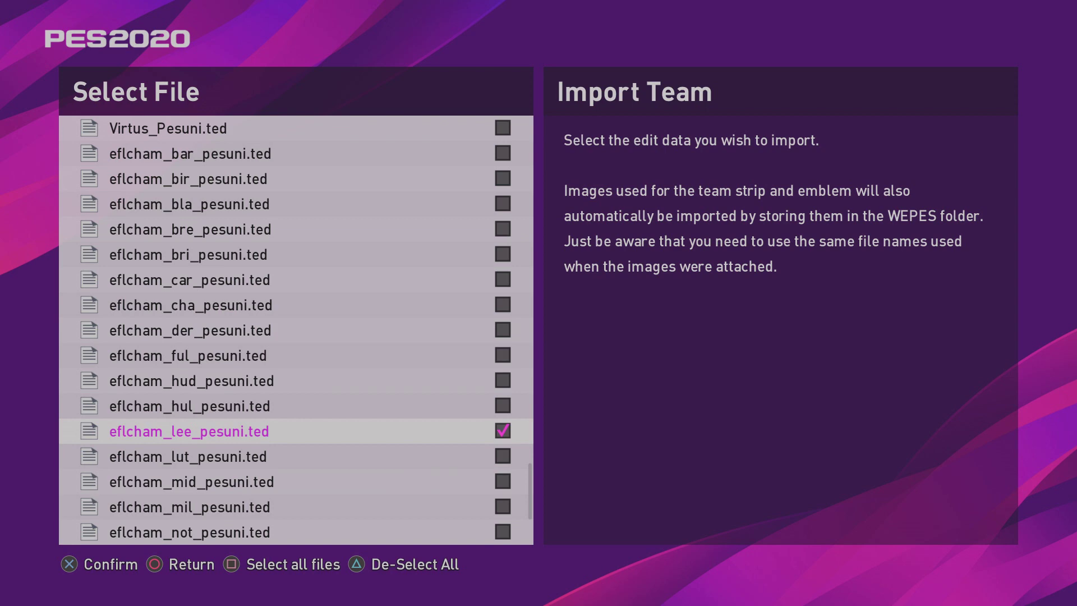
# Import the marked Leeds team file through Detailed Settings, leaving both player and squad data and same-name image overwriting off.
pyautogui.press('pageup')
pyautogui.press('pageup')
pyautogui.press('pageup')
pyautogui.press('pageup')
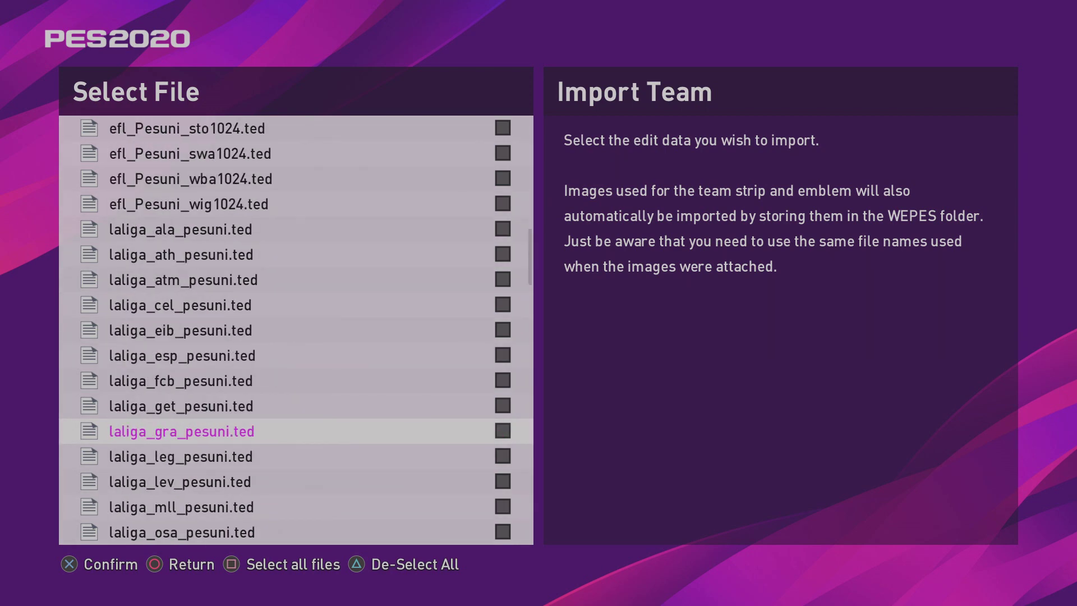
pyautogui.press('Return')
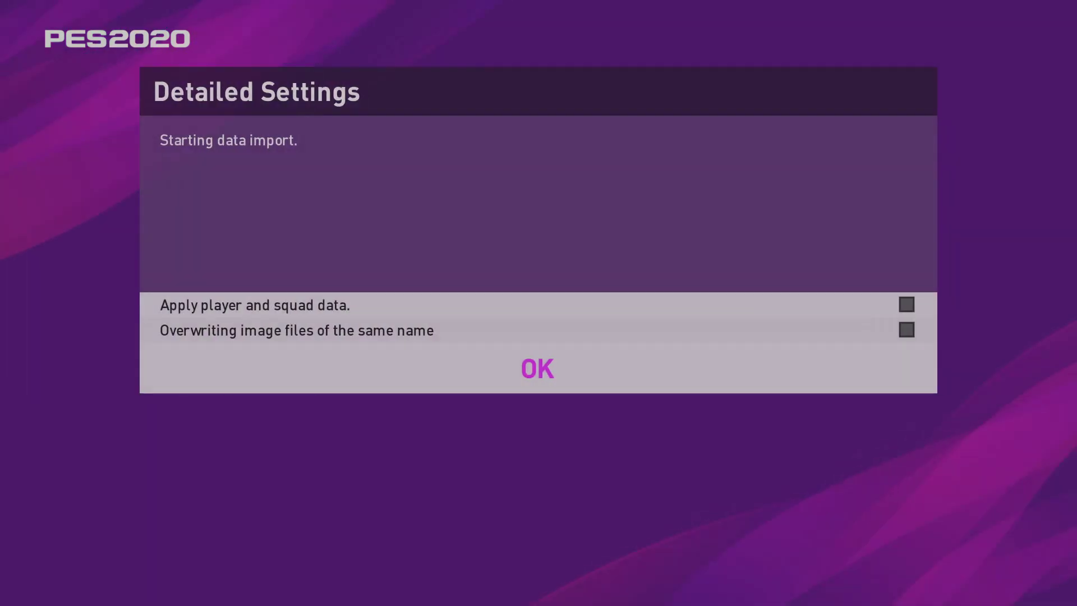
pyautogui.press('Up')
pyautogui.press('Up')
pyautogui.press('Down')
pyautogui.press('Down')
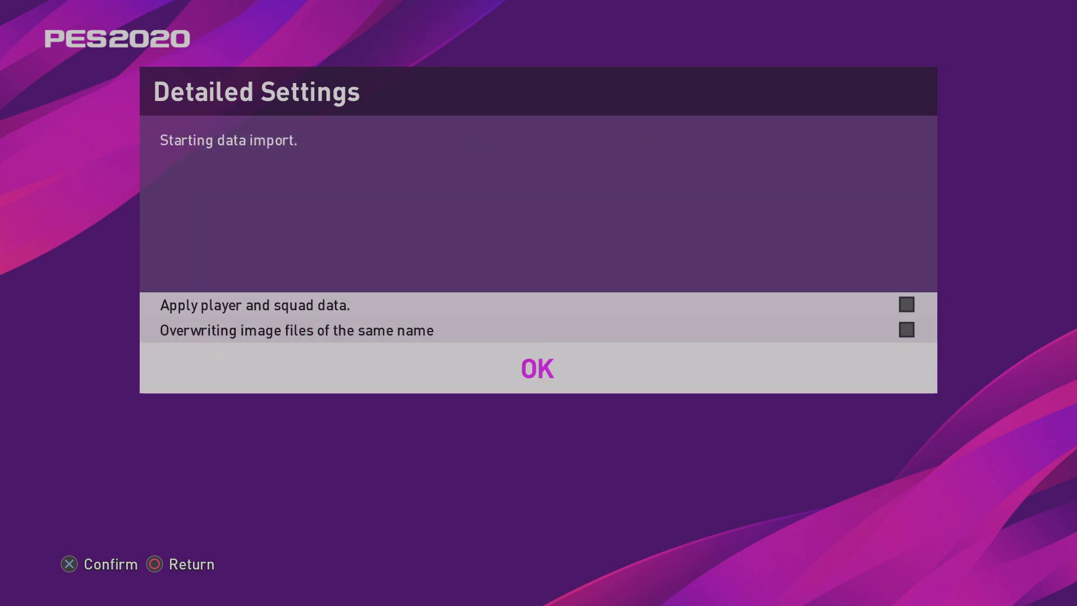
pyautogui.press('Return')
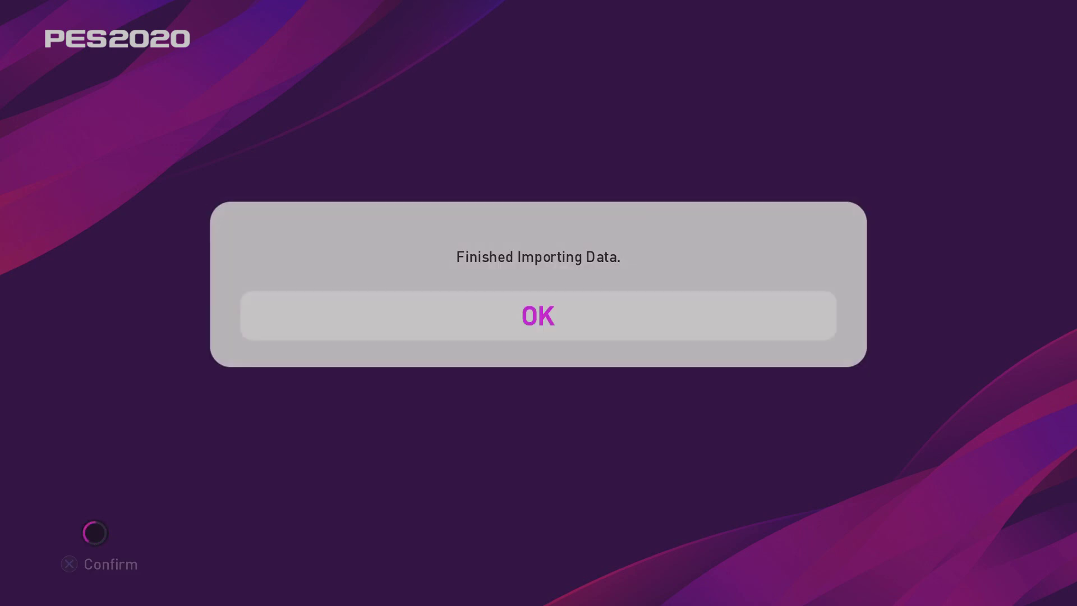
pyautogui.press('Return')
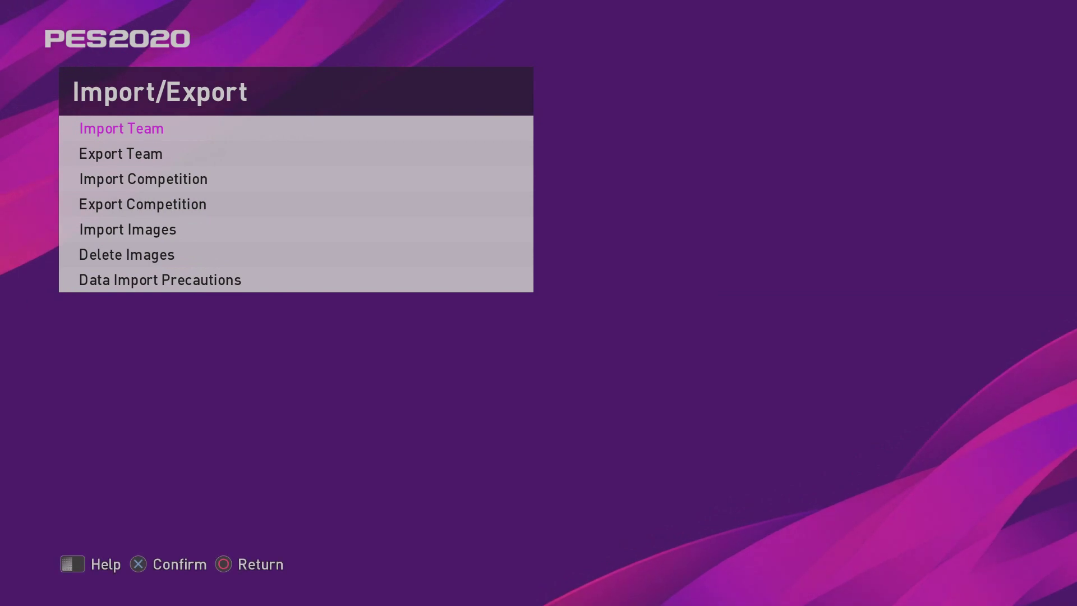
# Leave the import menu and open Leeds United from the Sky Bet Championship in the team editor.
pyautogui.press('Down')
pyautogui.press('Escape')
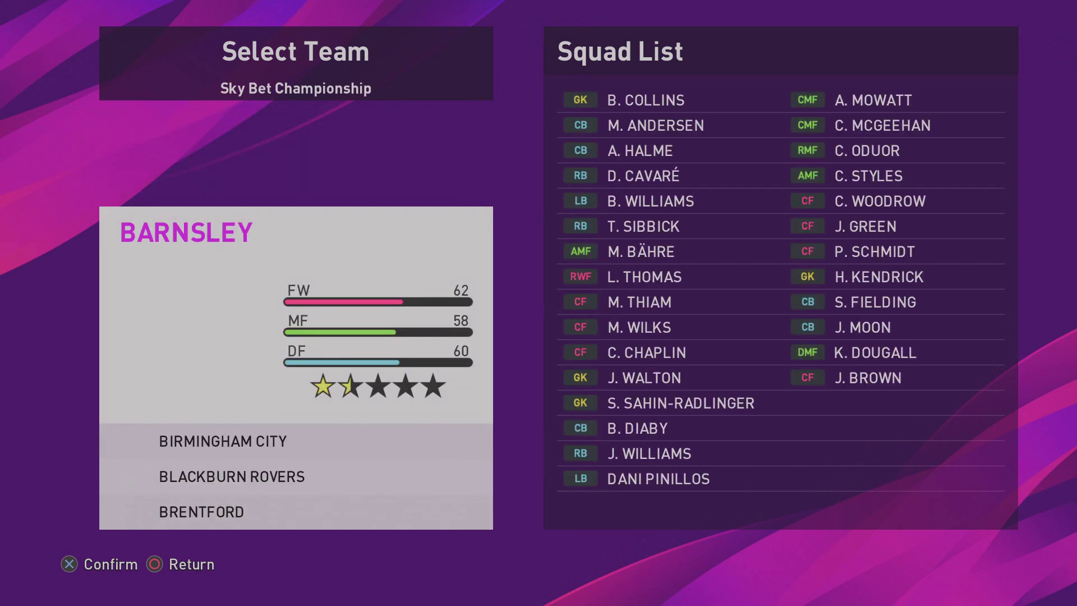
pyautogui.press('Down')
pyautogui.press('Down')
pyautogui.press('Down')
pyautogui.press('Down')
pyautogui.press('Down')
pyautogui.press('Down')
pyautogui.press('Down')
pyautogui.press('Down')
pyautogui.press('Down')
pyautogui.press('Down')
pyautogui.press('Down')
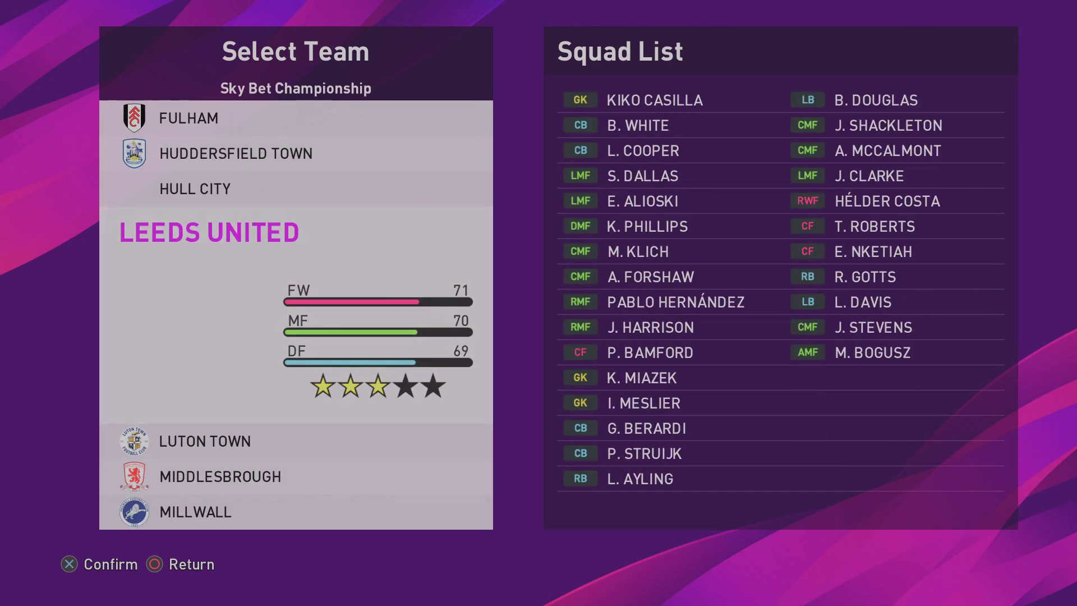
pyautogui.press('Return')
# Inspect the shirt design of Leeds United's Outfield Player's 1st strip, and return from the team's edit options.
pyautogui.press('Down')
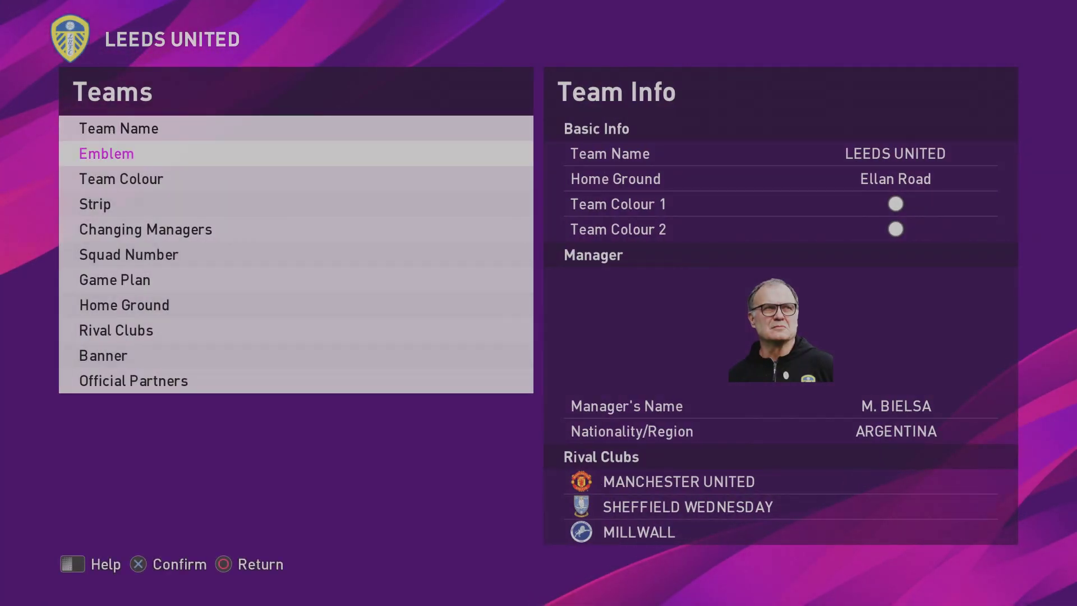
pyautogui.press('Down')
pyautogui.press('Down')
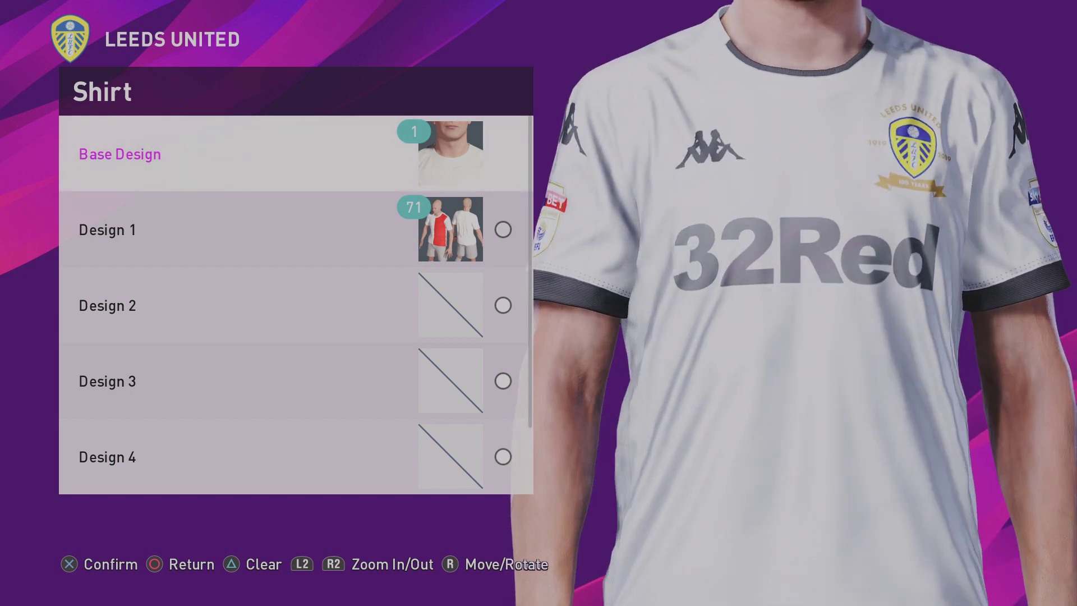
pyautogui.press('Escape')
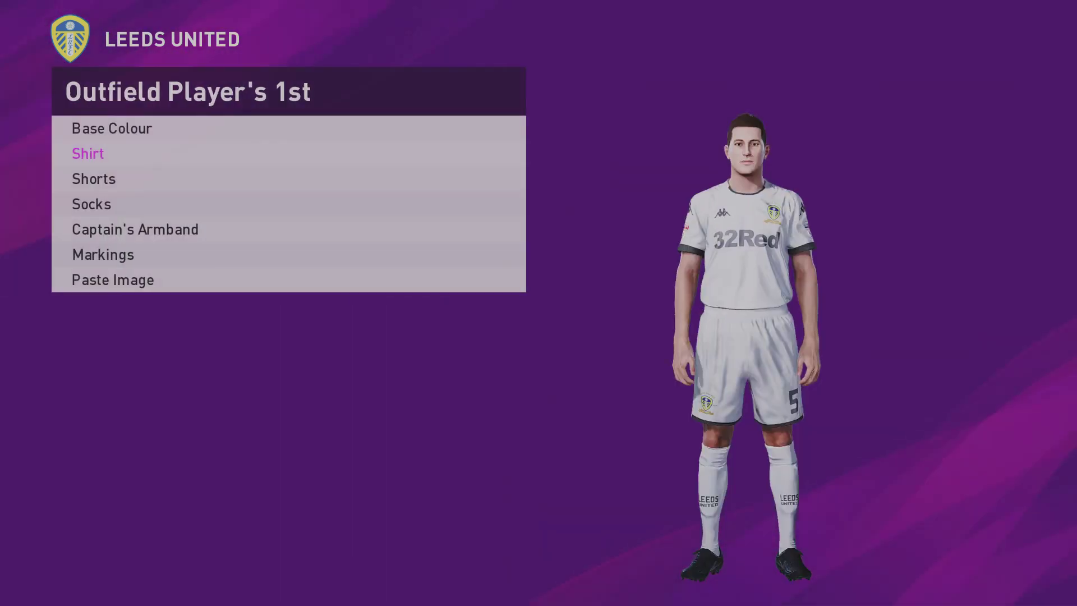
pyautogui.press('Escape')
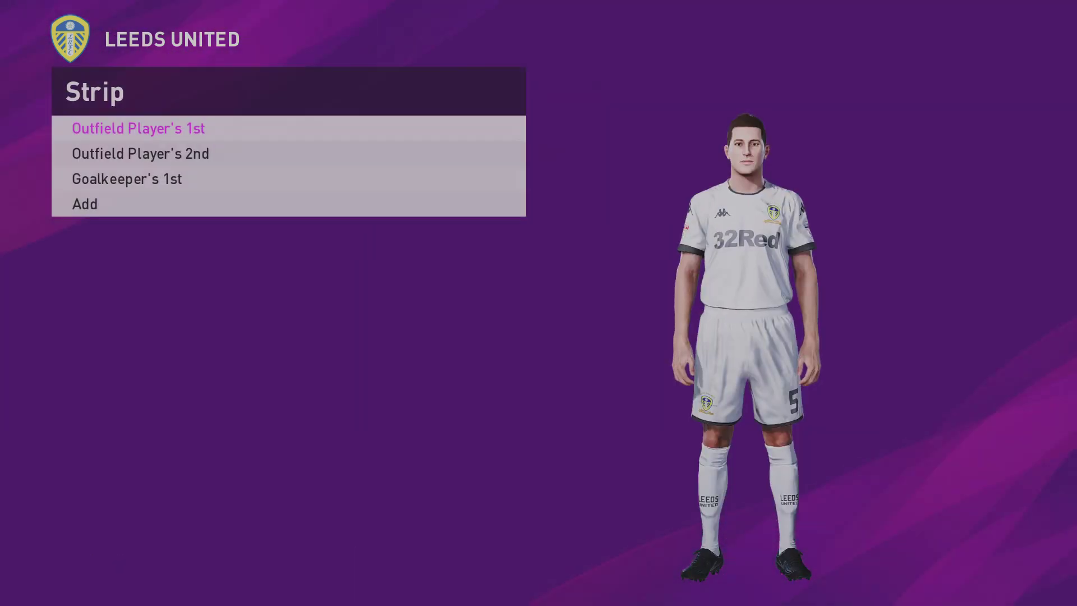
pyautogui.press('Escape')
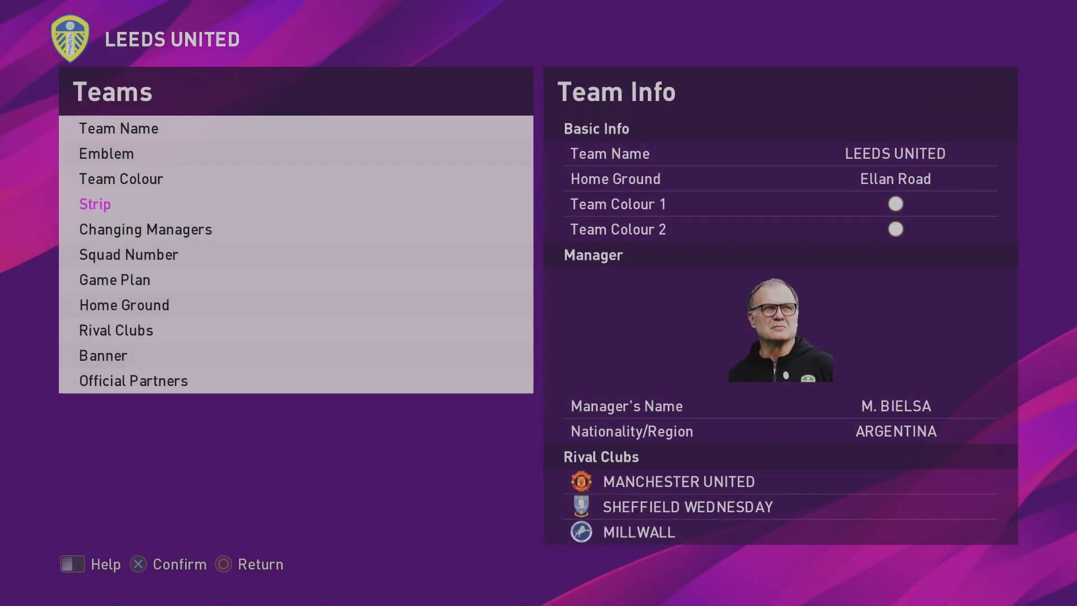
pyautogui.press('Down')
pyautogui.press('Down')
pyautogui.press('Up')
pyautogui.press('Up')
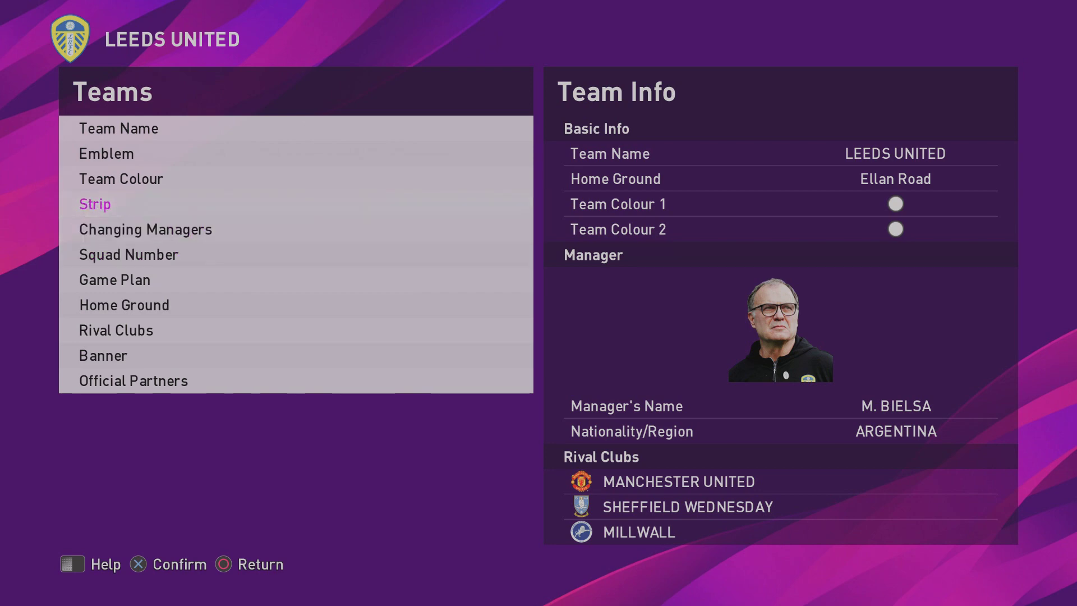
pyautogui.press('Escape')
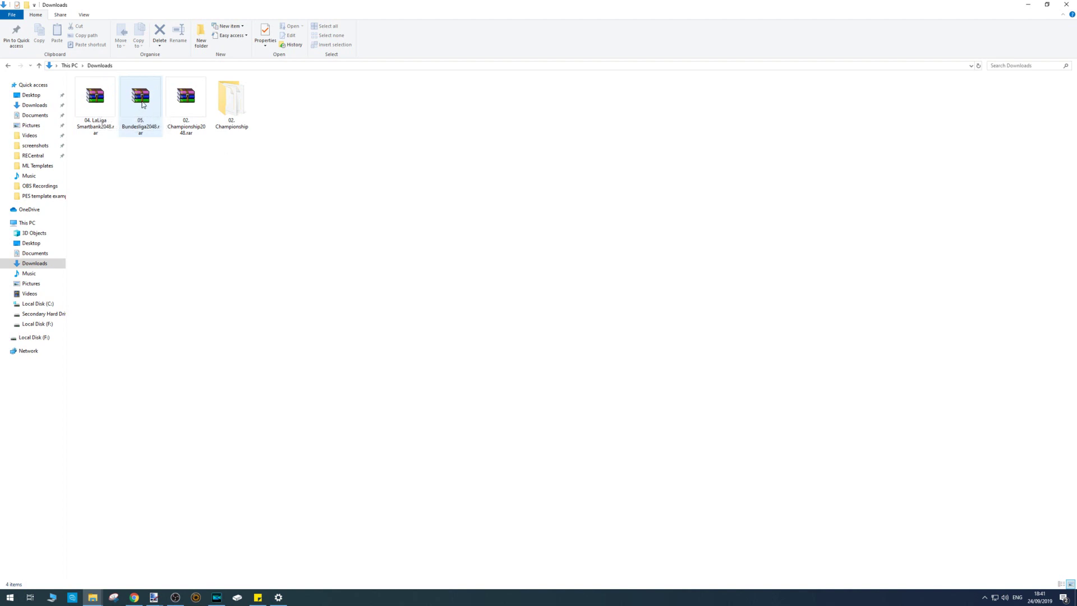
# In File Explorer, extract 05. Bundesliga2048.rar and 04. LaLiga Smartbank2048.rar directly into the Downloads folder.
pyautogui.rightClick(143, 104)
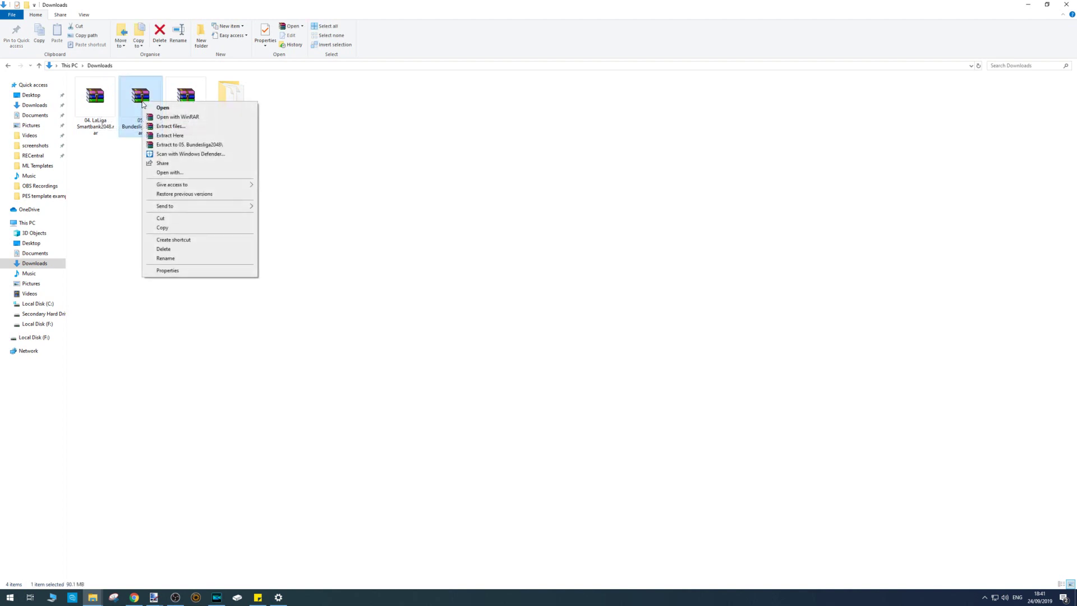
pyautogui.click(169, 135)
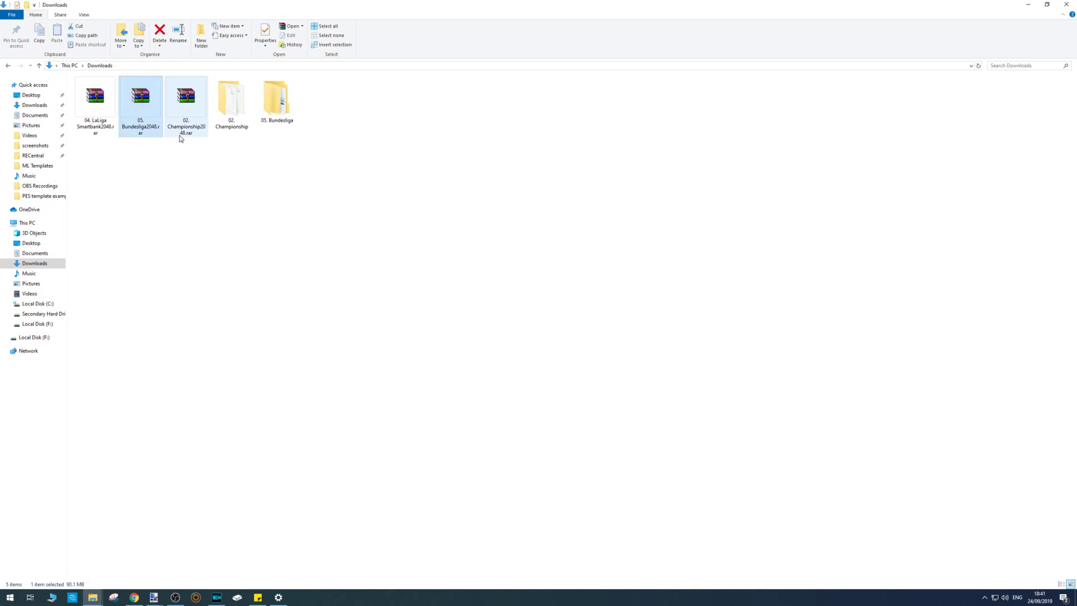
pyautogui.rightClick(103, 102)
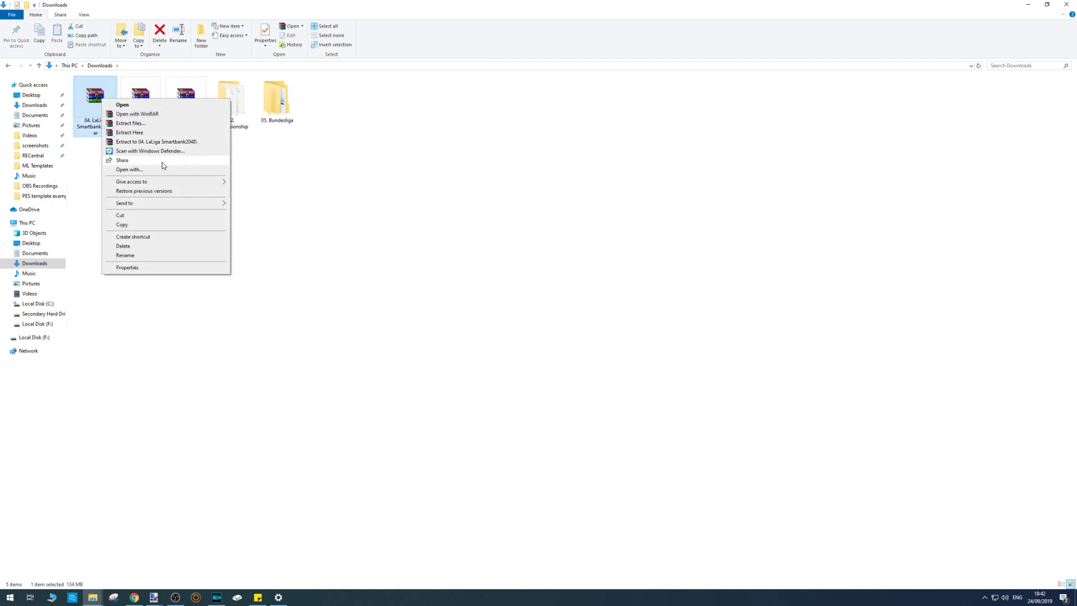
pyautogui.click(148, 133)
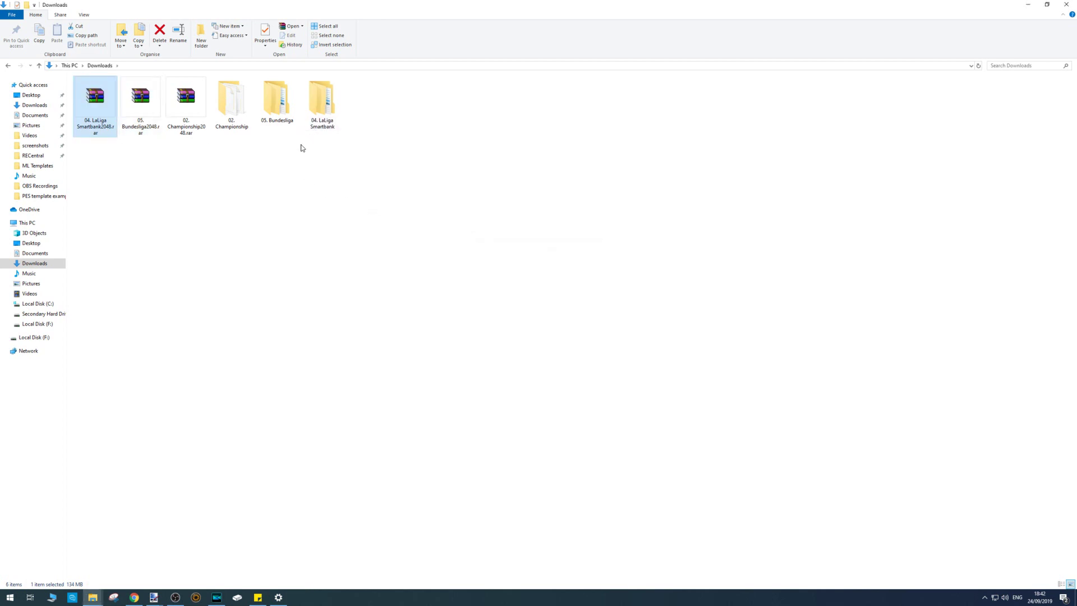
# Copy the extracted 05. Bundesliga and 04. LaLiga Smartbank folders into the WEPES folder on Local Disk (F:).
pyautogui.moveTo(274, 139); pyautogui.dragTo(321, 103)
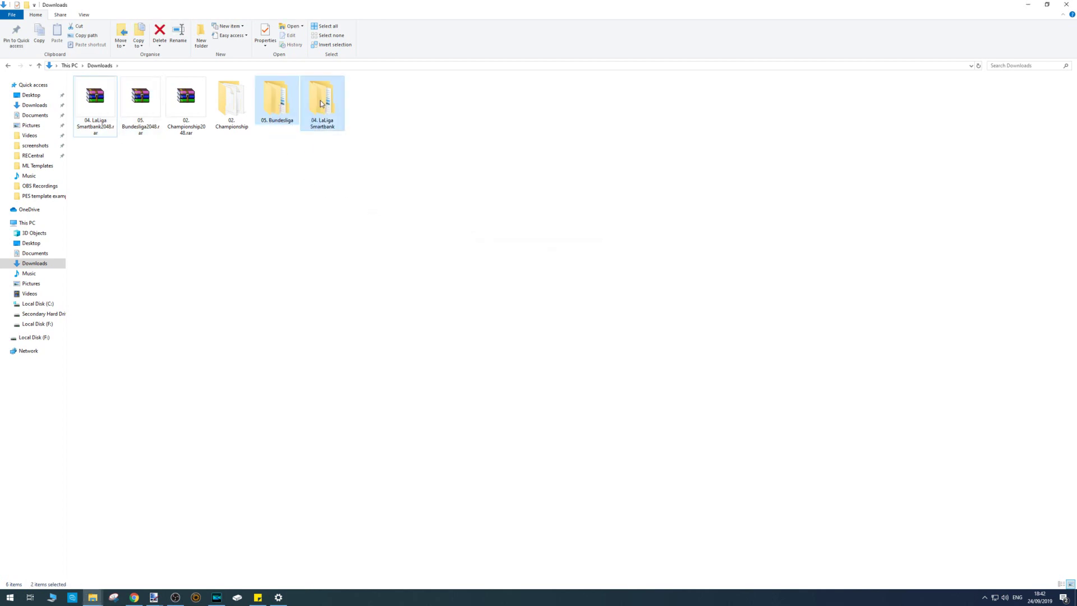
pyautogui.rightClick(282, 108)
pyautogui.click(308, 224)
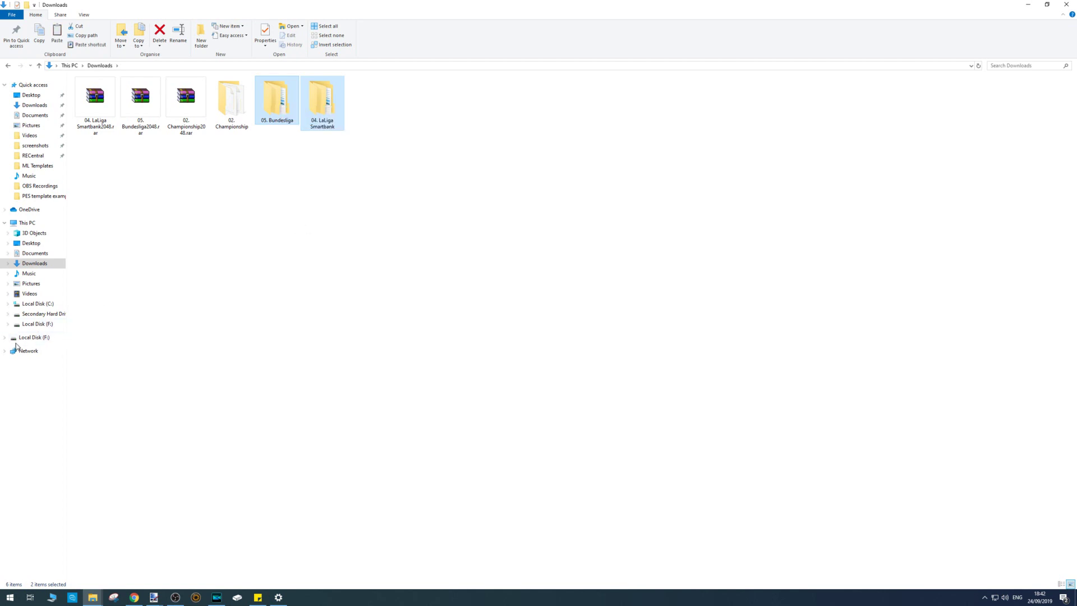
pyautogui.click(35, 337)
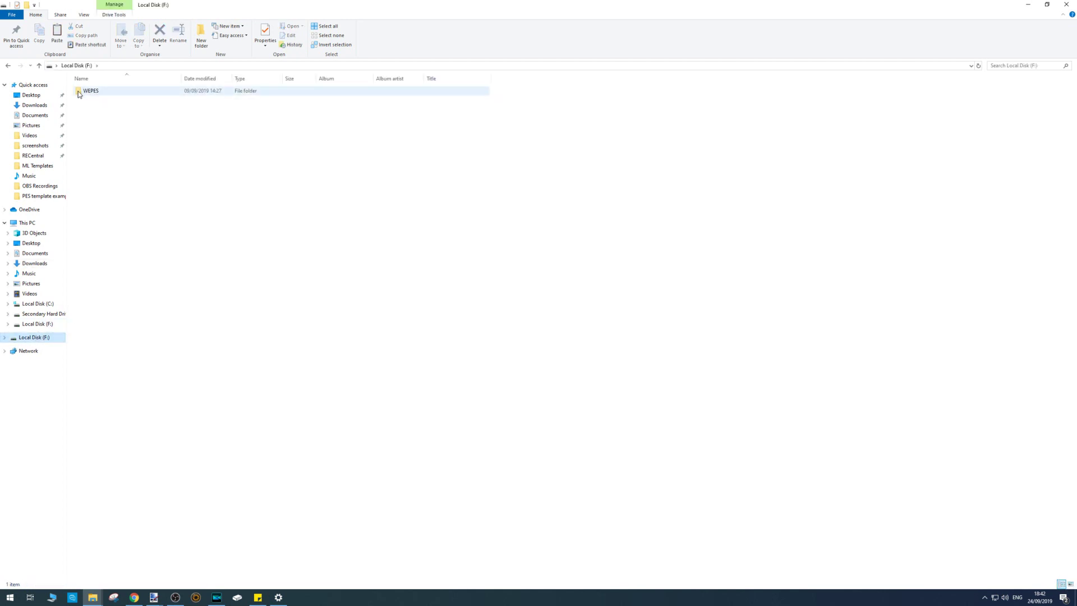
pyautogui.doubleClick(93, 91)
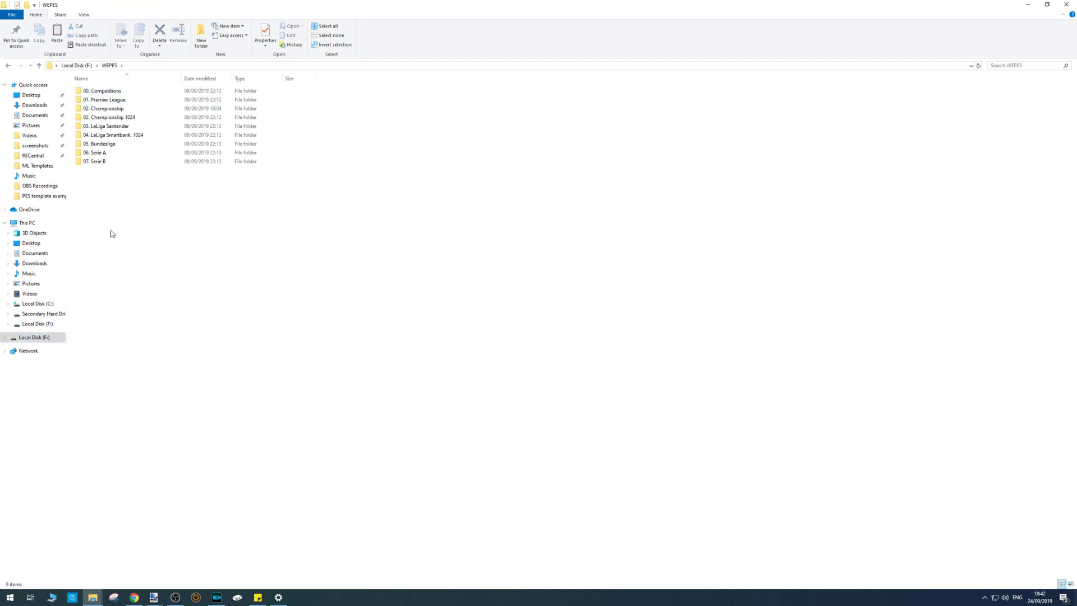
pyautogui.rightClick(104, 214)
pyautogui.click(168, 267)
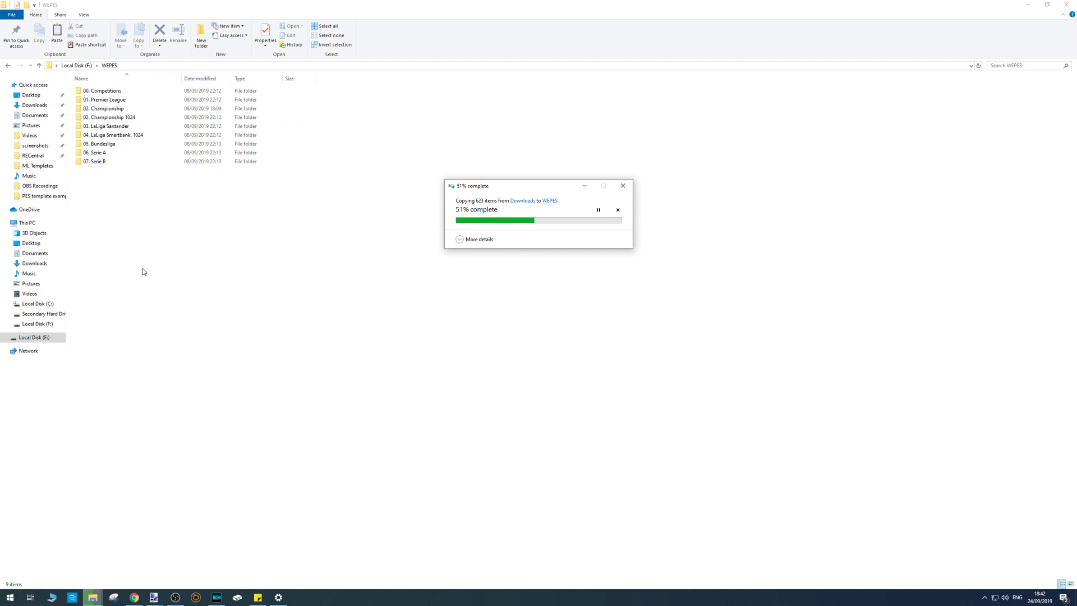
pyautogui.click(129, 221)
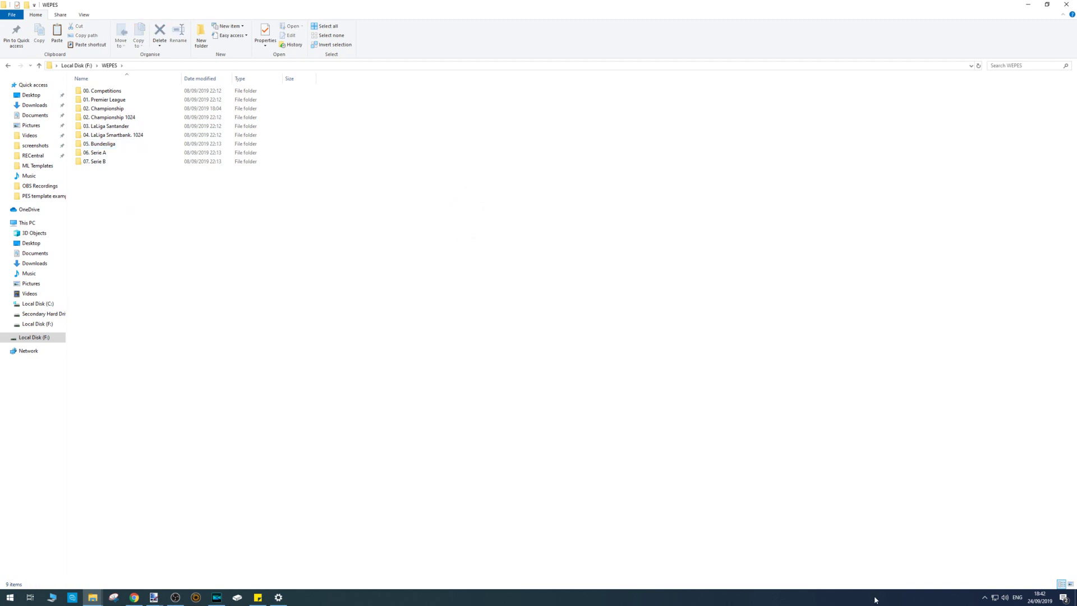
# Safely eject the Extreme USB drive from the computer.
pyautogui.click(982, 599)
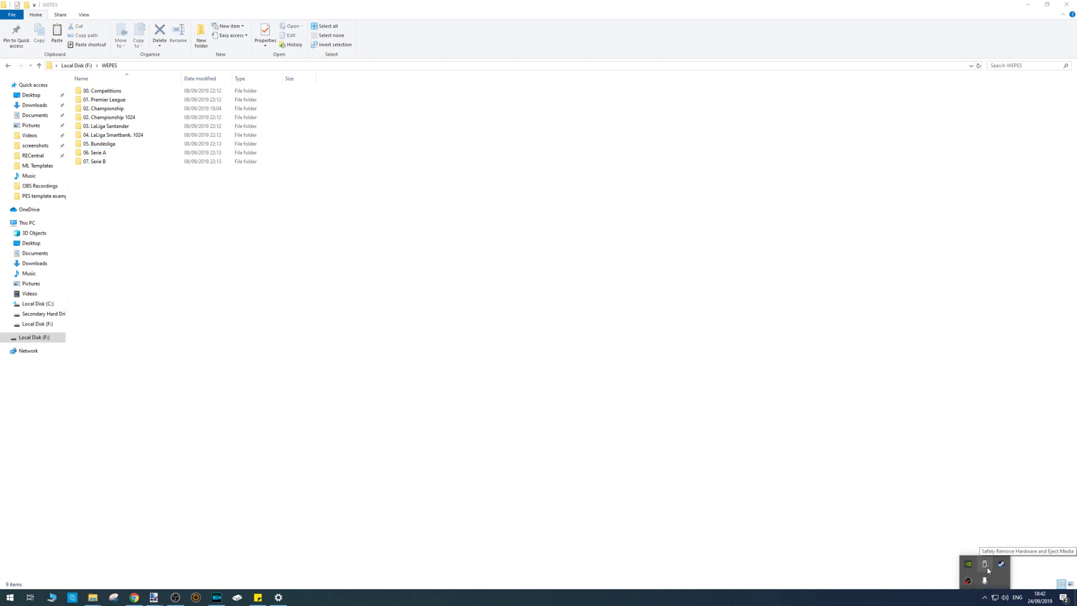
pyautogui.click(987, 567)
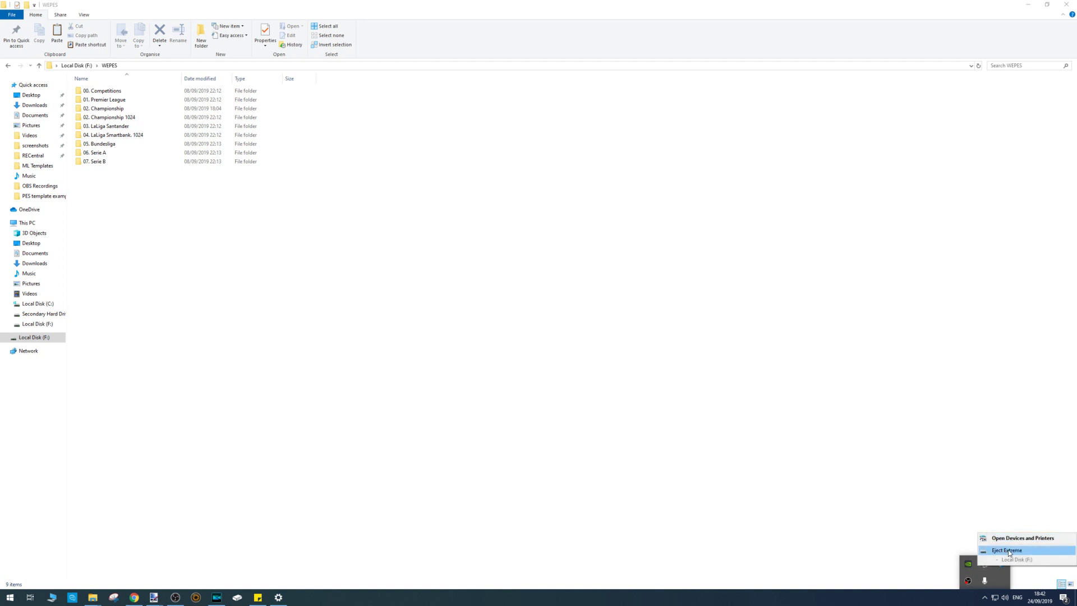
pyautogui.click(1008, 551)
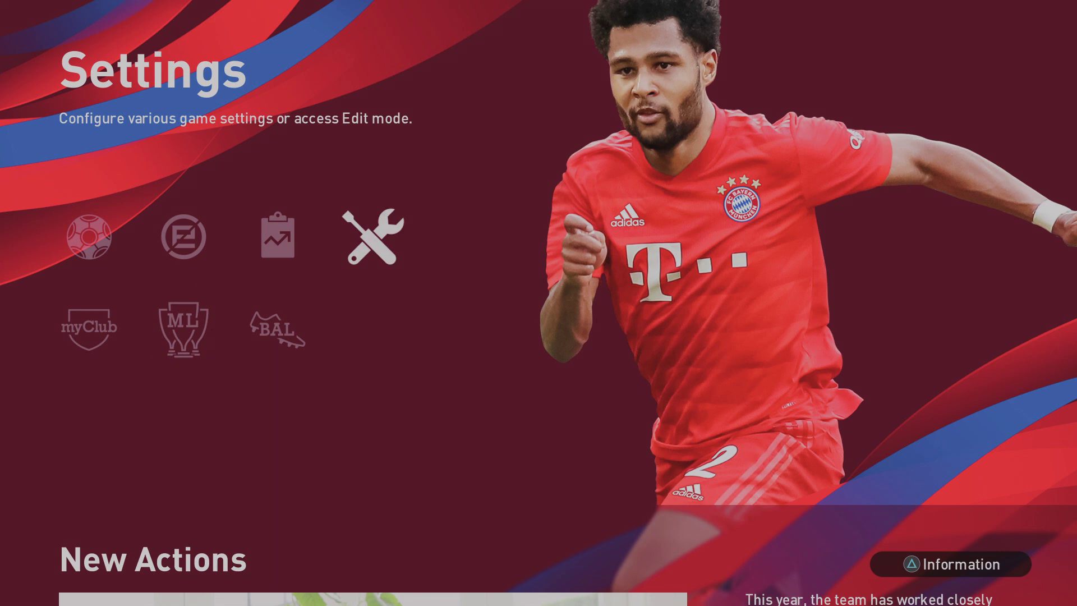
# Switch to PES 2020 and open the team import file list through Edit mode's Import/Export options.
pyautogui.press('Return')
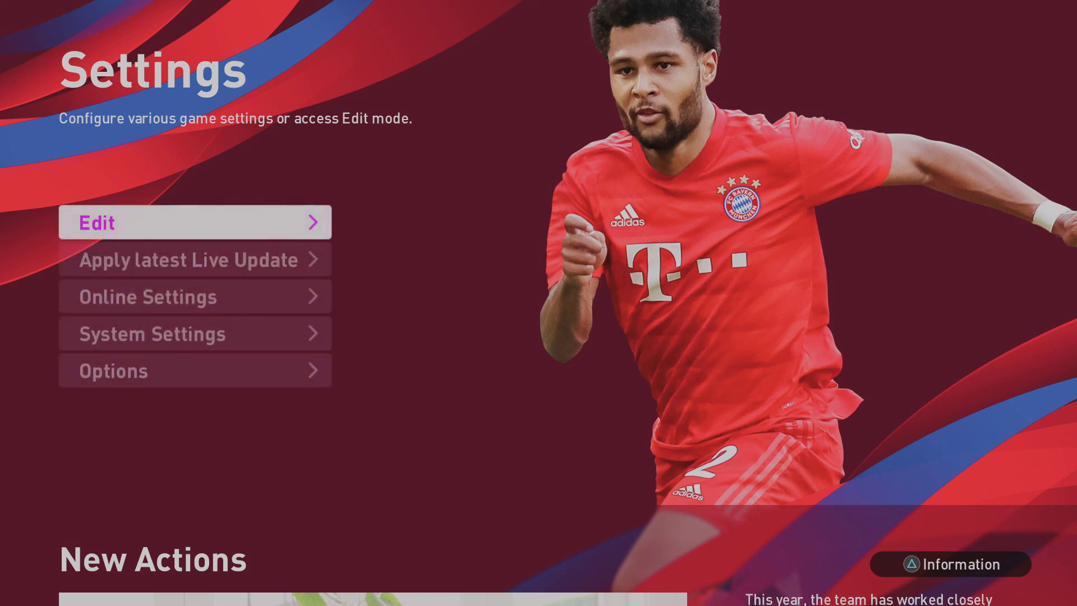
pyautogui.press('Return')
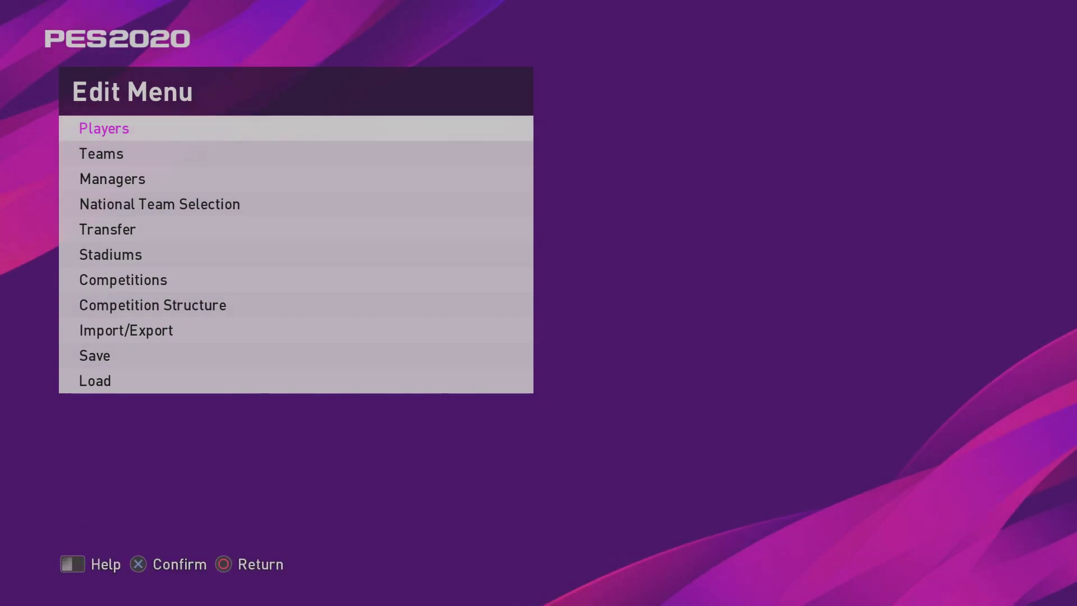
pyautogui.press('Down')
pyautogui.press('Down')
pyautogui.press('Down')
pyautogui.press('Down')
pyautogui.press('Down')
pyautogui.press('Down')
pyautogui.press('Down')
pyautogui.press('Down')
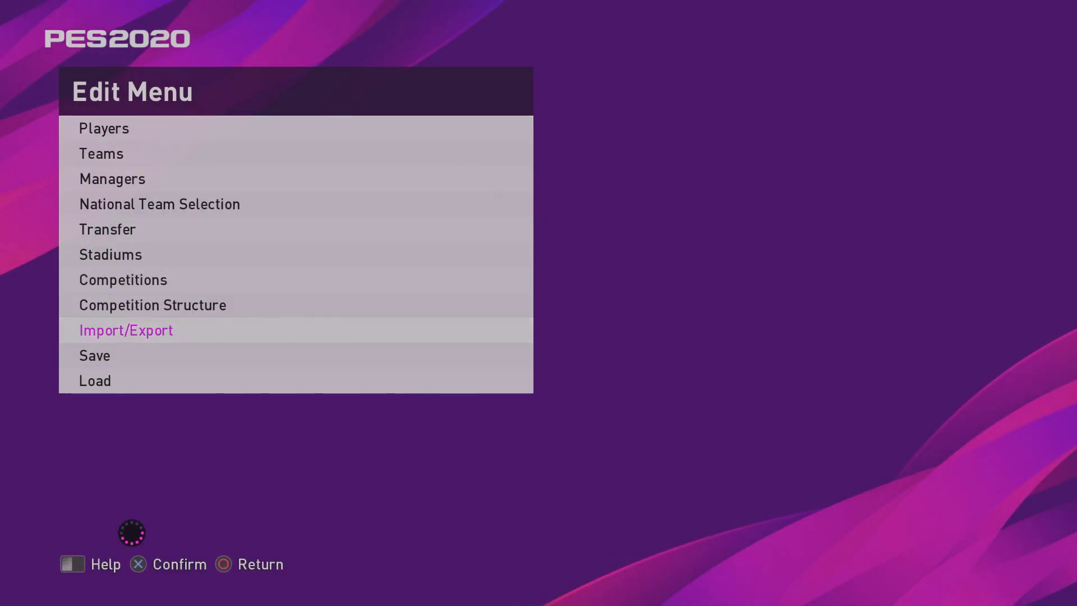
pyautogui.press('Return')
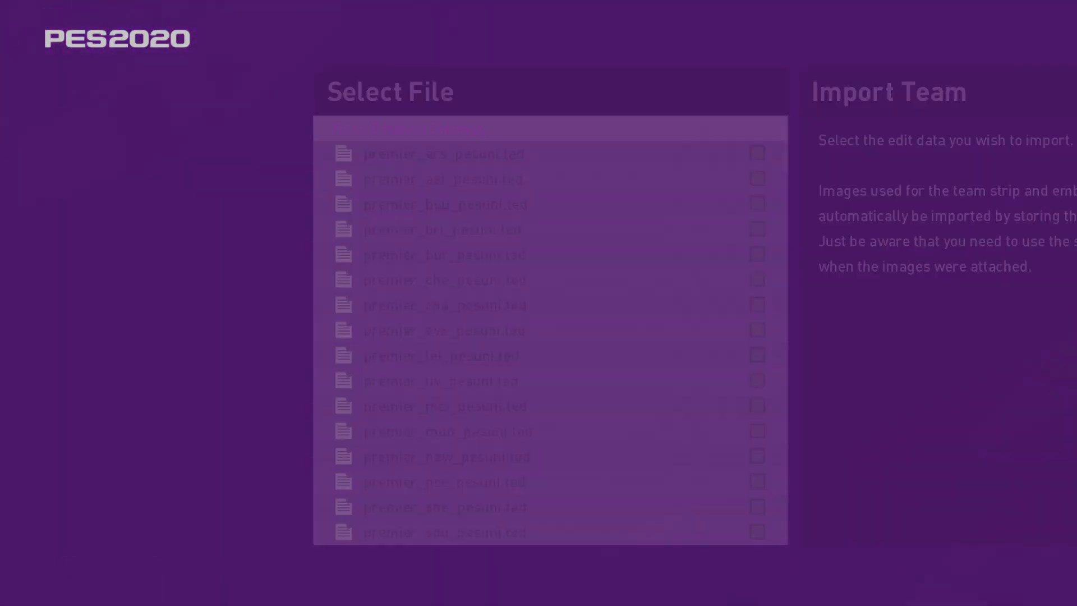
# Look through the old Championship team files in the import list, from efl_Pesuni_bar1024.ted to efl_Pesuni_wig1024.ted.
pyautogui.press('pagedown')
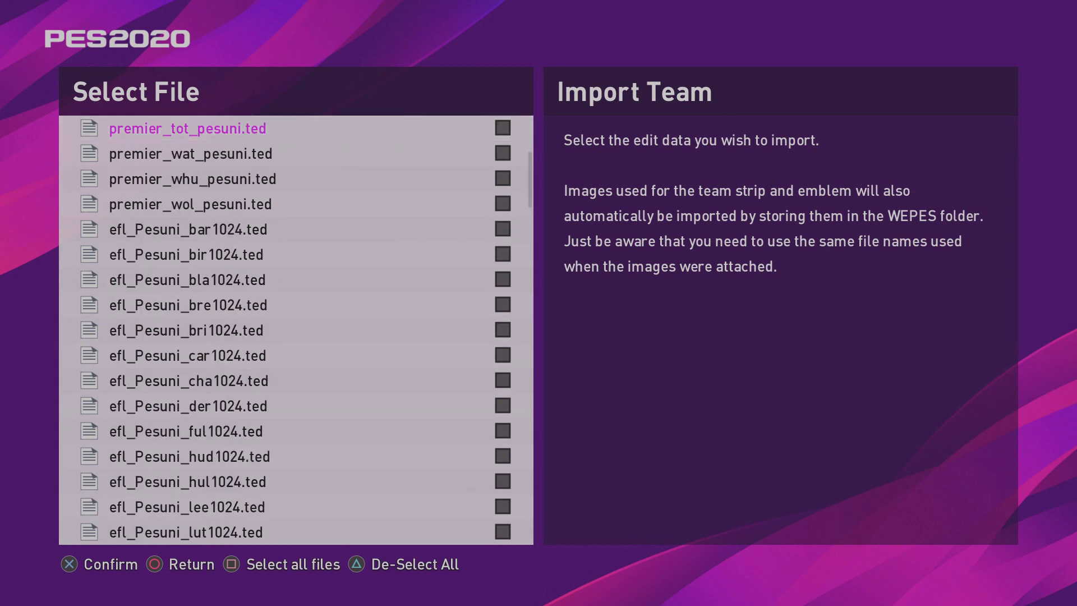
pyautogui.press('Down')
pyautogui.press('Down')
pyautogui.press('Down')
pyautogui.press('Down')
pyautogui.press('Down')
pyautogui.press('Down')
pyautogui.press('Down')
pyautogui.press('Down')
pyautogui.press('Down')
pyautogui.press('Down')
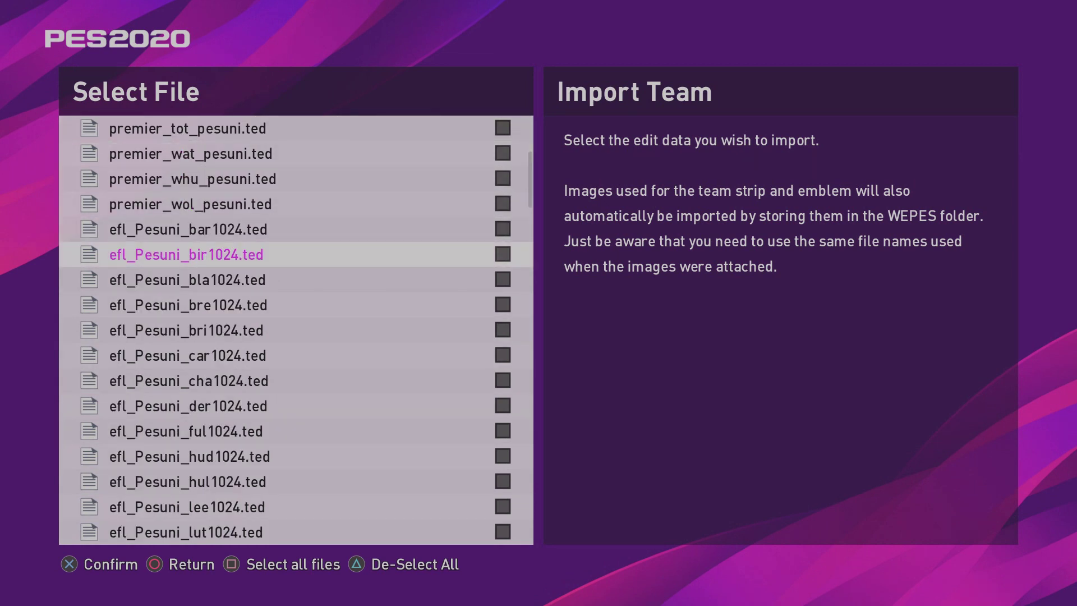
pyautogui.press('Down')
pyautogui.press('Down')
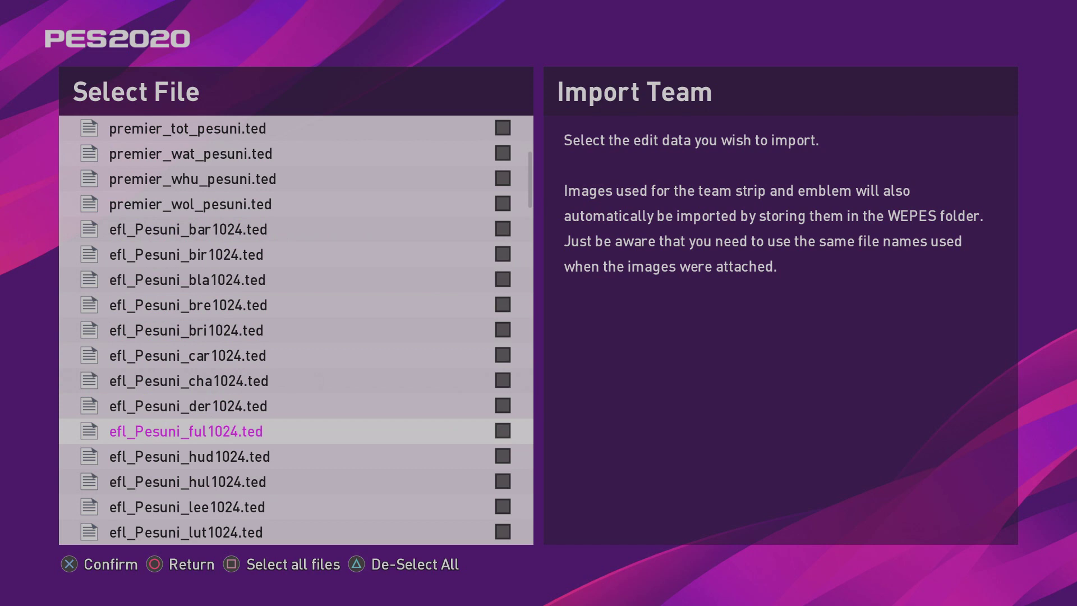
pyautogui.press('Down')
pyautogui.press('pagedown')
pyautogui.press('Up')
pyautogui.press('Up')
pyautogui.press('Up')
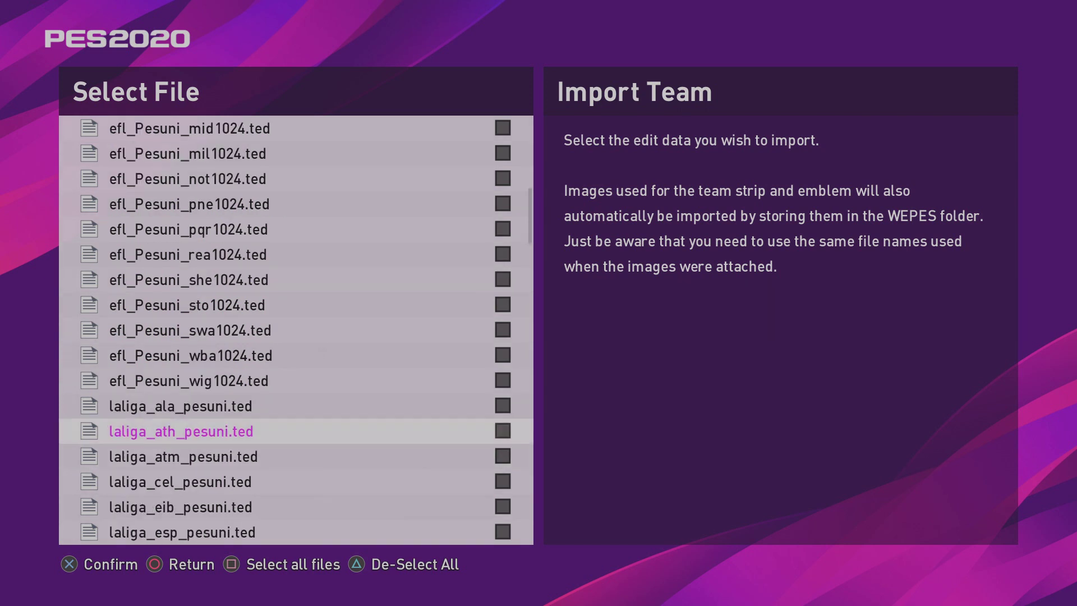
# Look through the laliga team files and the old LaLiga2 1024 files, from LaLiga2_Alb_Pesuni1024.ted to LaLiga2_Ten_Pesuni1024.ted.
pyautogui.press('pagedown')
pyautogui.press('Down')
pyautogui.press('Down')
pyautogui.press('Down')
pyautogui.press('Down')
pyautogui.press('Down')
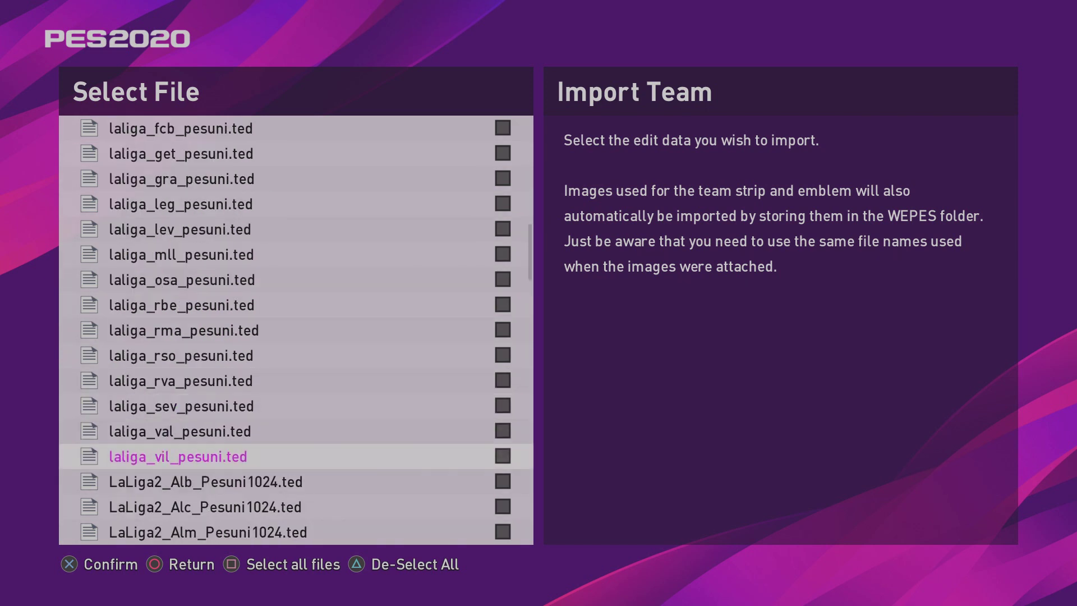
pyautogui.press('Up')
pyautogui.press('Down')
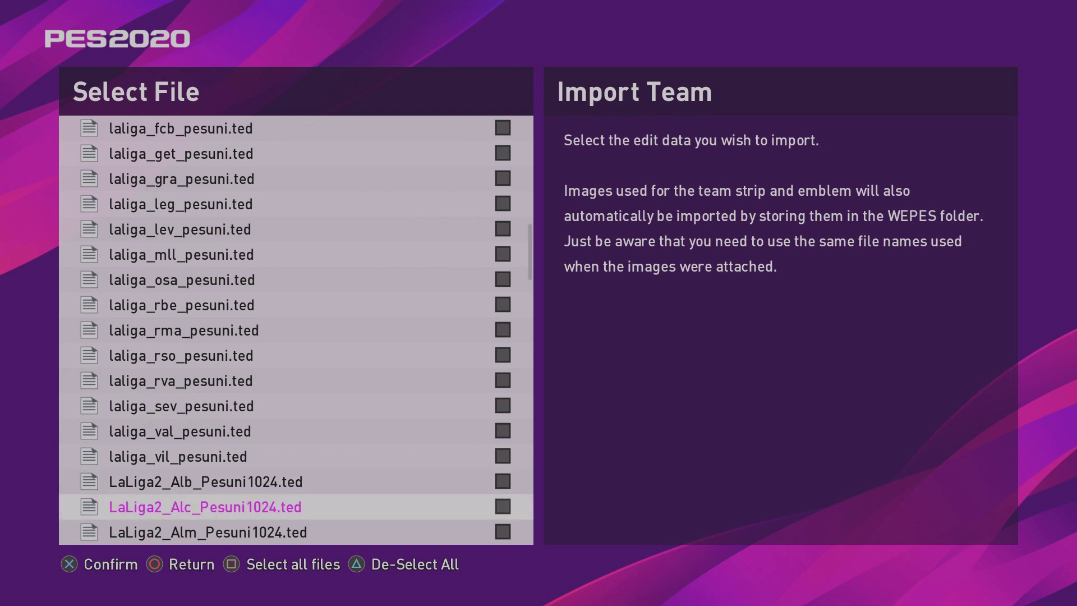
pyautogui.press('Down')
pyautogui.press('Down')
pyautogui.press('Down')
pyautogui.press('Up')
pyautogui.press('Up')
pyautogui.press('Up')
pyautogui.press('Down')
pyautogui.press('Down')
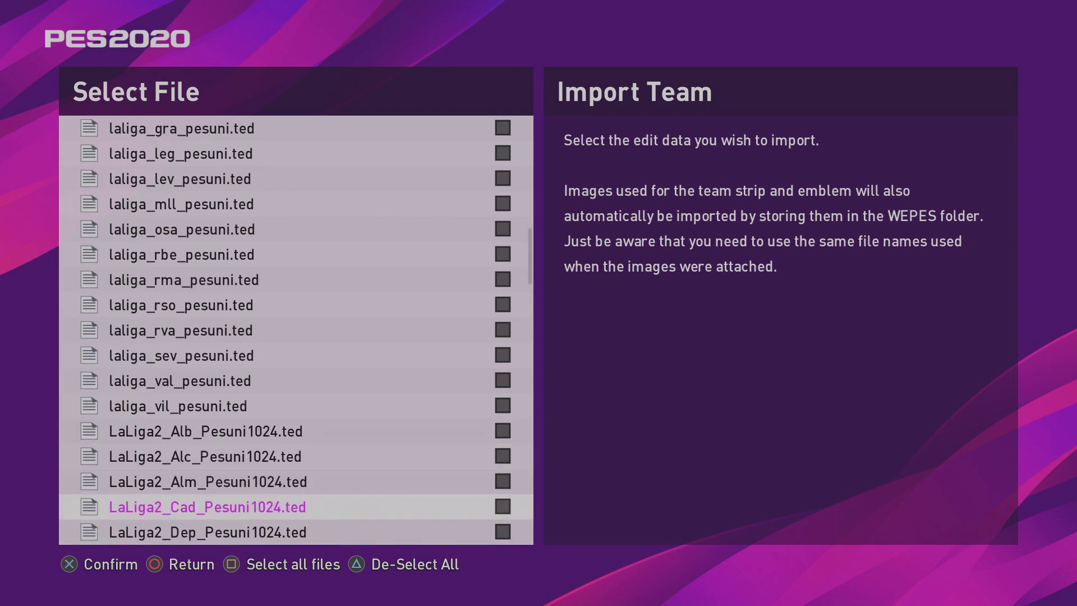
pyautogui.press('Down')
pyautogui.press('Down')
pyautogui.press('Down')
pyautogui.press('Down')
pyautogui.press('Down')
pyautogui.press('Down')
pyautogui.press('Down')
pyautogui.press('Down')
pyautogui.press('Down')
pyautogui.press('Down')
pyautogui.press('Down')
pyautogui.press('Down')
pyautogui.press('Down')
pyautogui.press('Down')
pyautogui.press('Down')
pyautogui.press('Down')
pyautogui.press('Down')
pyautogui.press('Down')
pyautogui.press('Down')
pyautogui.press('Down')
pyautogui.press('Down')
pyautogui.press('Up')
pyautogui.press('Up')
pyautogui.press('Up')
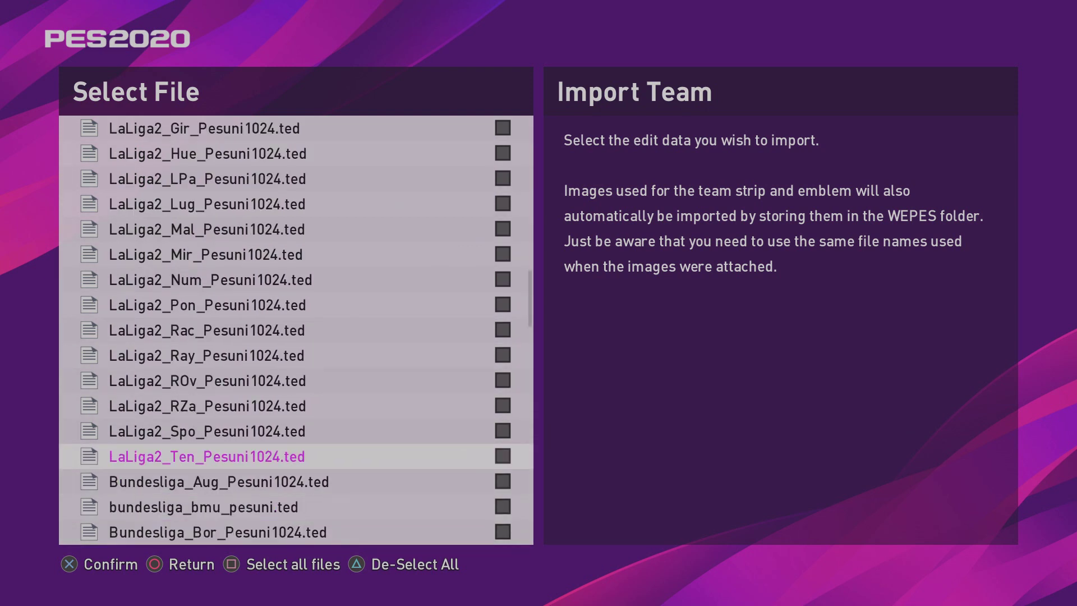
# Find the first of the new Bundesliga team files, bundesliga_aug_pesuni.ted, beyond the old Bundesliga 1024 files.
pyautogui.press('Down')
pyautogui.press('Down')
pyautogui.press('Down')
pyautogui.press('Down')
pyautogui.press('Down')
pyautogui.press('Down')
pyautogui.press('Down')
pyautogui.press('Down')
pyautogui.press('Down')
pyautogui.press('Down')
pyautogui.press('Down')
pyautogui.press('Down')
pyautogui.press('Down')
pyautogui.press('Down')
pyautogui.press('Down')
pyautogui.press('Down')
pyautogui.press('Down')
pyautogui.press('Down')
pyautogui.press('Down')
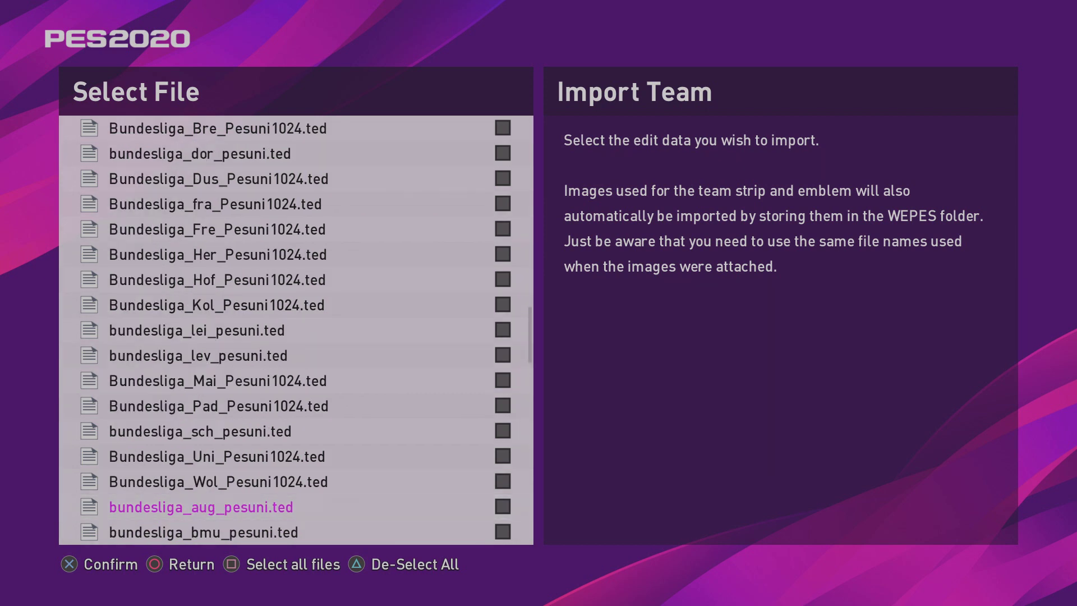
# Look through the new Bundesliga team files from bundesliga_aug_pesuni.ted to bundesliga_Lei_pesuni.ted.
pyautogui.press('Up')
pyautogui.press('Up')
pyautogui.press('Down')
pyautogui.press('Down')
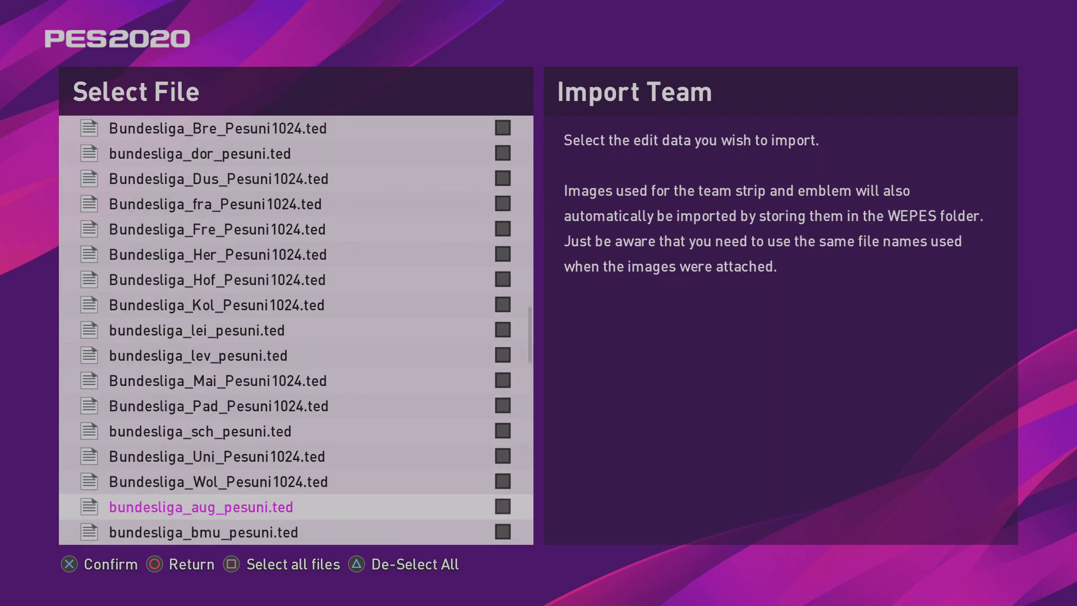
pyautogui.press('Up')
pyautogui.press('Up')
pyautogui.press('Up')
pyautogui.press('Up')
pyautogui.press('Up')
pyautogui.press('Down')
pyautogui.press('Down')
pyautogui.press('Down')
pyautogui.press('Down')
pyautogui.press('Down')
pyautogui.press('Down')
pyautogui.press('Down')
pyautogui.press('Down')
pyautogui.press('Down')
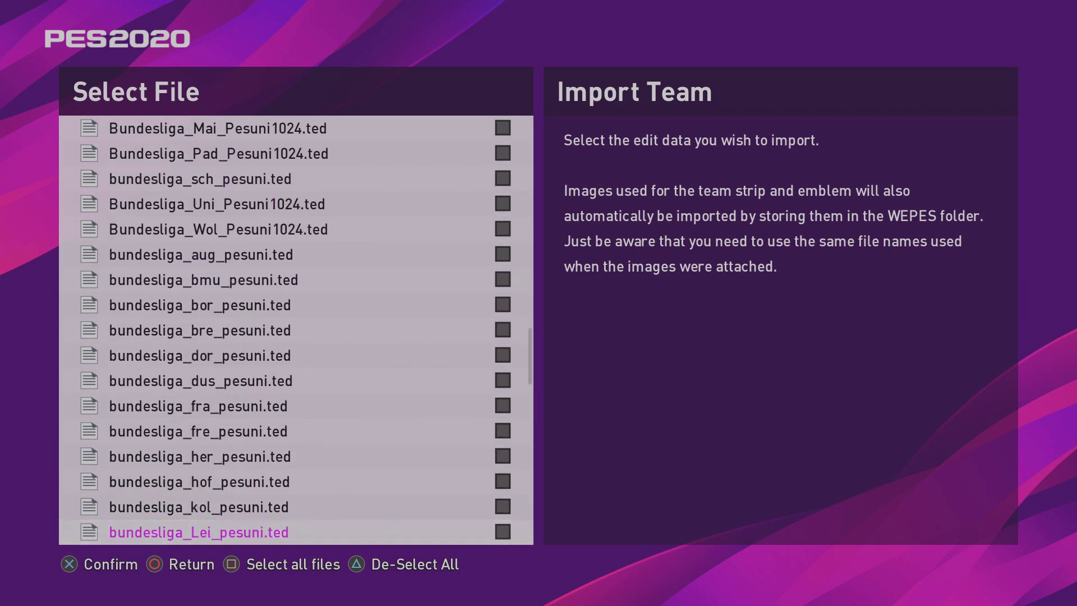
# Look through the Italian team files beyond the Bundesliga ones, as far as Trapani_Pesuni.ted, and return to the new Bundesliga files.
pyautogui.press('Down')
pyautogui.press('Down')
pyautogui.press('Down')
pyautogui.press('Down')
pyautogui.press('Down')
pyautogui.press('Down')
pyautogui.press('Down')
pyautogui.press('Down')
pyautogui.press('Down')
pyautogui.press('Down')
pyautogui.press('Down')
pyautogui.press('Down')
pyautogui.press('Down')
pyautogui.press('Down')
pyautogui.press('Down')
pyautogui.press('Down')
pyautogui.press('Down')
pyautogui.press('Down')
pyautogui.press('Down')
pyautogui.press('Down')
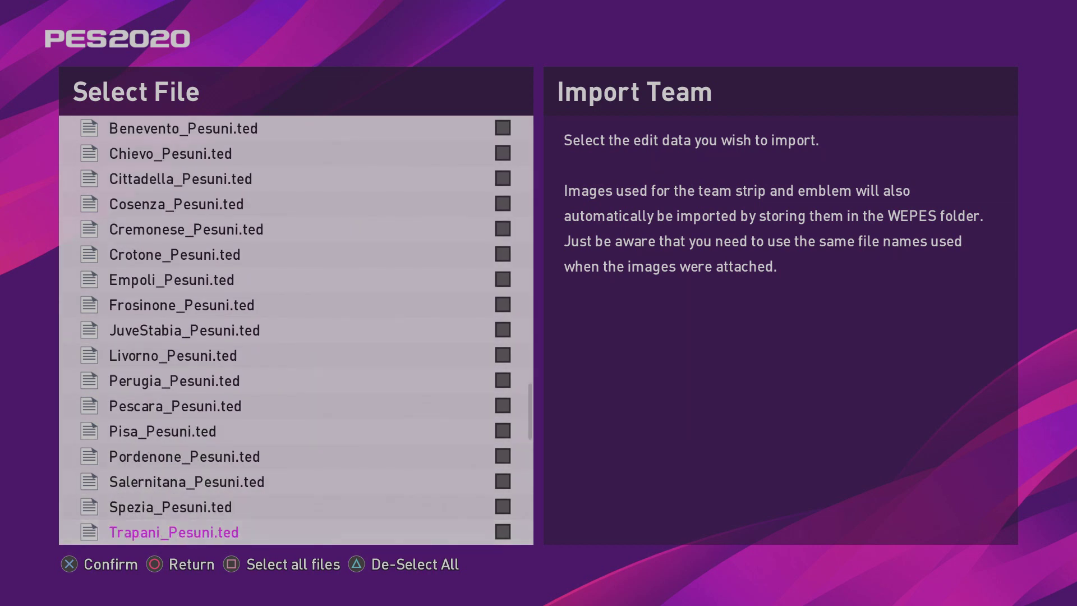
pyautogui.press('Down')
pyautogui.press('Down')
pyautogui.press('Down')
pyautogui.press('Down')
pyautogui.press('Down')
pyautogui.press('Down')
pyautogui.press('Down')
pyautogui.press('Down')
pyautogui.press('Down')
pyautogui.press('Down')
pyautogui.press('Down')
pyautogui.press('Down')
pyautogui.press('Down')
pyautogui.press('Up')
pyautogui.press('Down')
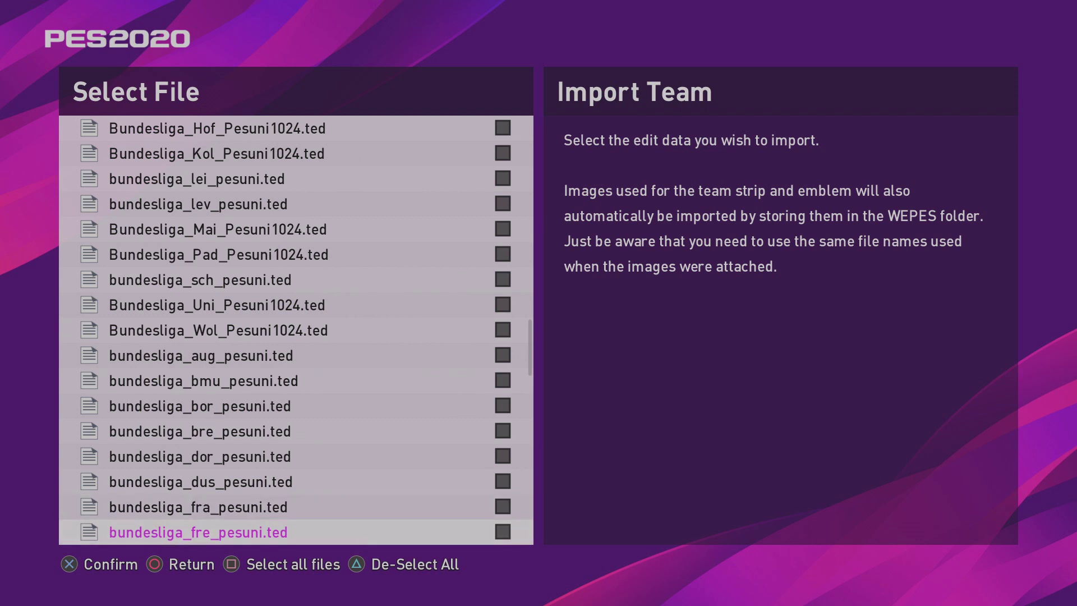
# Mark the last two new Bundesliga files, bundesliga_wol_pesuni.ted and bundesliga_uni_pesuni.ted, for import.
pyautogui.press('Down')
pyautogui.press('Down')
pyautogui.press('Down')
pyautogui.press('Down')
pyautogui.press('Down')
pyautogui.press('Down')
pyautogui.press('Down')
pyautogui.press('Down')
pyautogui.press('Down')
pyautogui.press('Down')
pyautogui.press('Down')
pyautogui.press('Down')
pyautogui.press('Down')
pyautogui.press('Down')
pyautogui.press('Up')
pyautogui.press('Up')
pyautogui.press('Up')
pyautogui.press('Up')
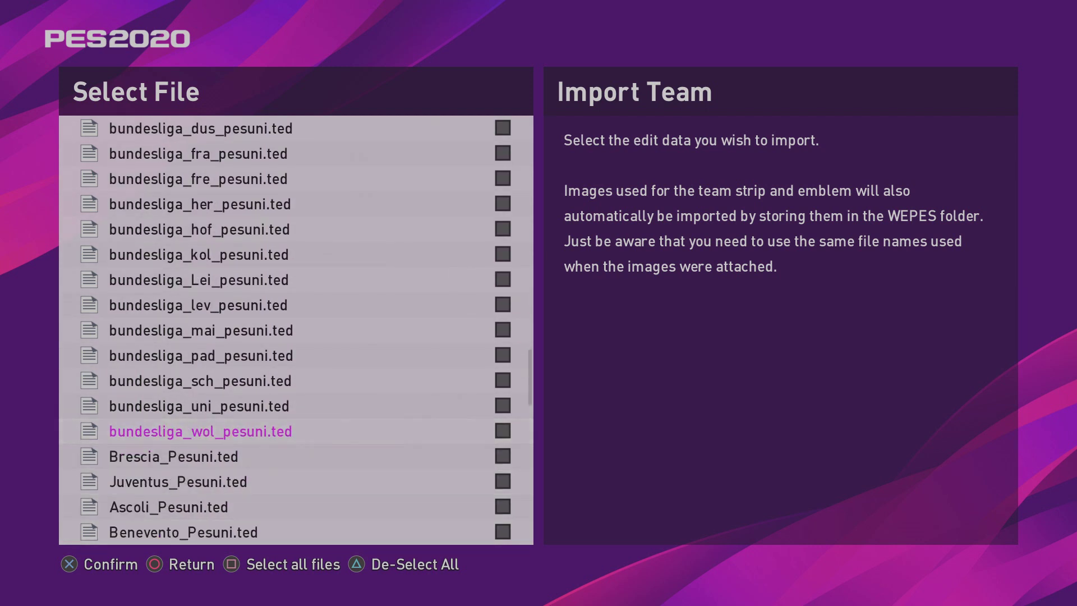
pyautogui.press('Return')
pyautogui.press('Up')
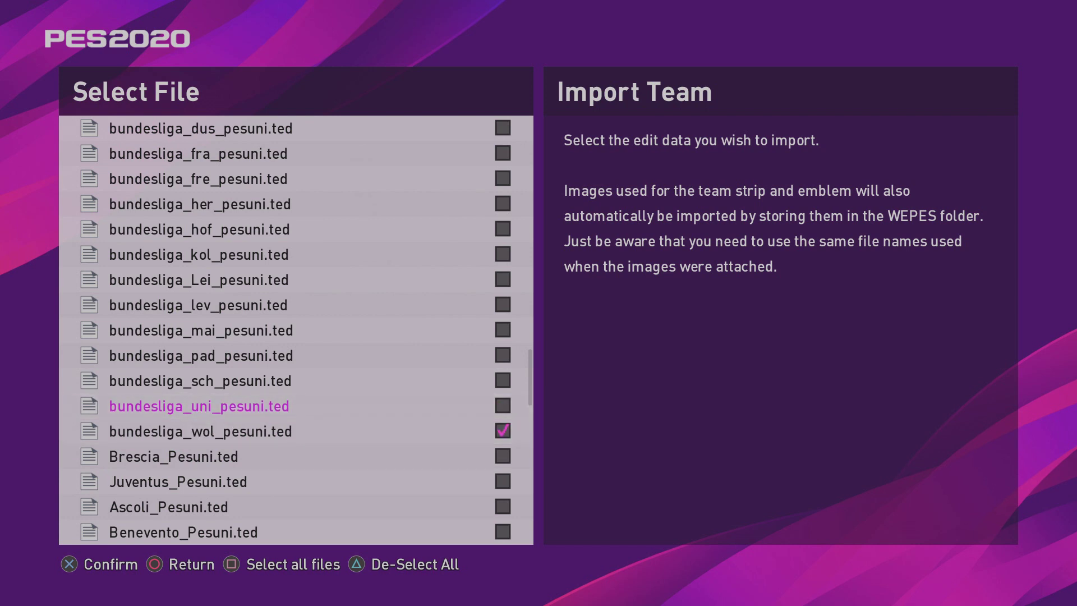
pyautogui.press('Return')
# Skip bundesliga_sch_pesuni.ted and mark bundesliga_pad_pesuni.ted and bundesliga_mai_pesuni.ted for import.
pyautogui.press('Up')
pyautogui.press('Up')
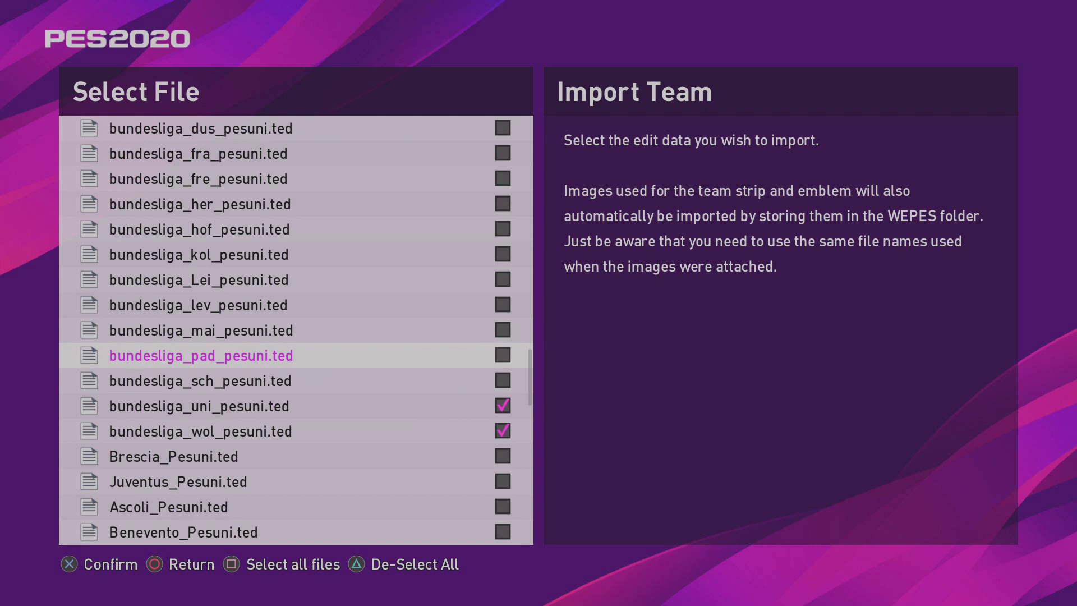
pyautogui.press('Return')
pyautogui.press('Up')
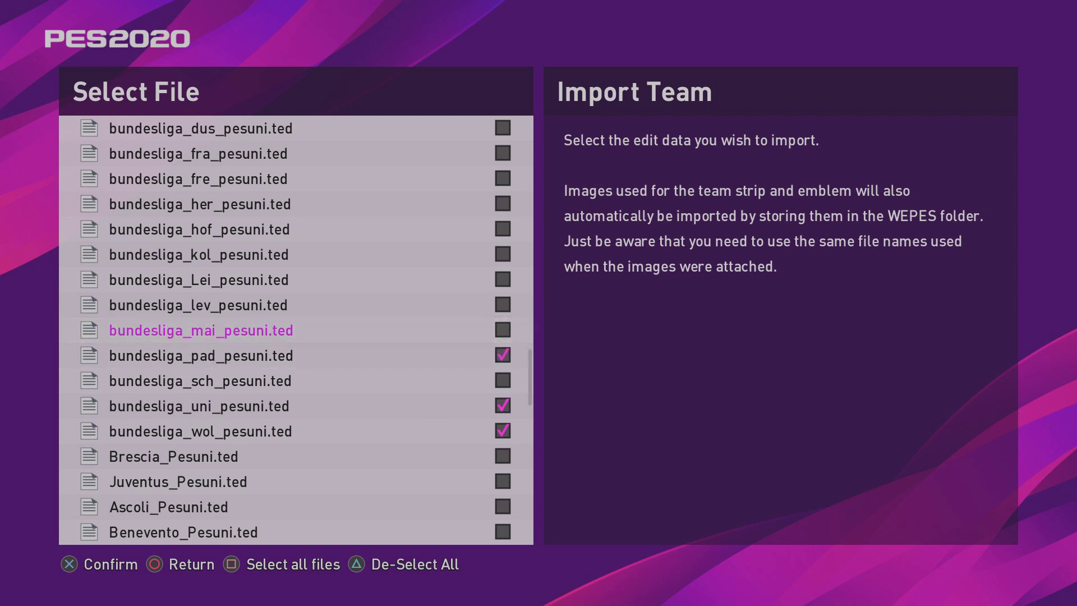
pyautogui.press('Return')
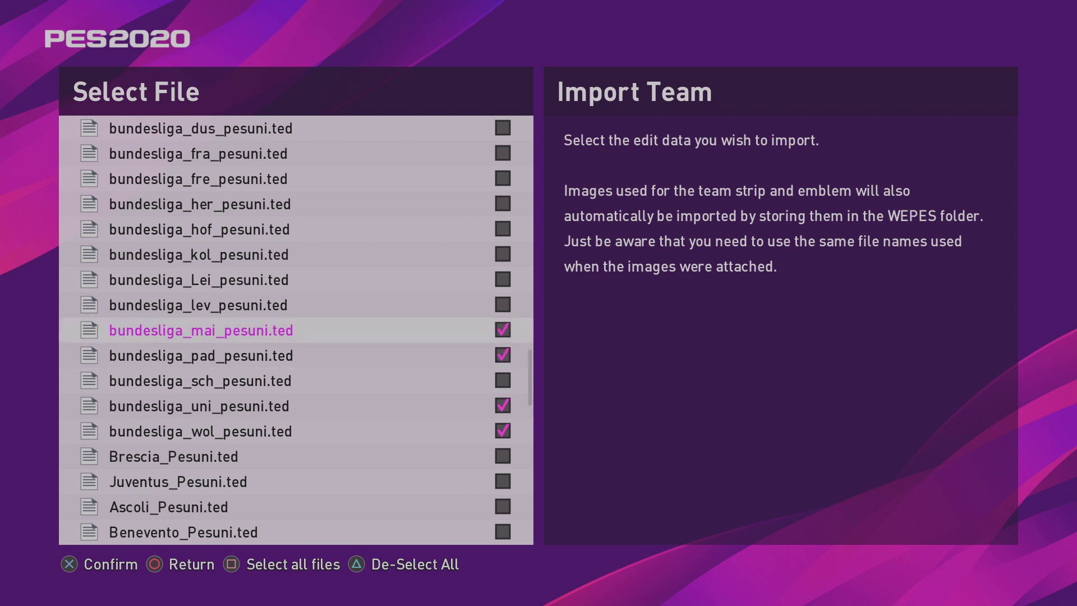
# Skip bundesliga_lev_pesuni.ted and mark bundesliga_Lei_pesuni.ted, bundesliga_kol_pesuni.ted and bundesliga_hof_pesuni.ted for import.
pyautogui.press('Up')
pyautogui.press('Up')
pyautogui.press('Down')
pyautogui.press('Up')
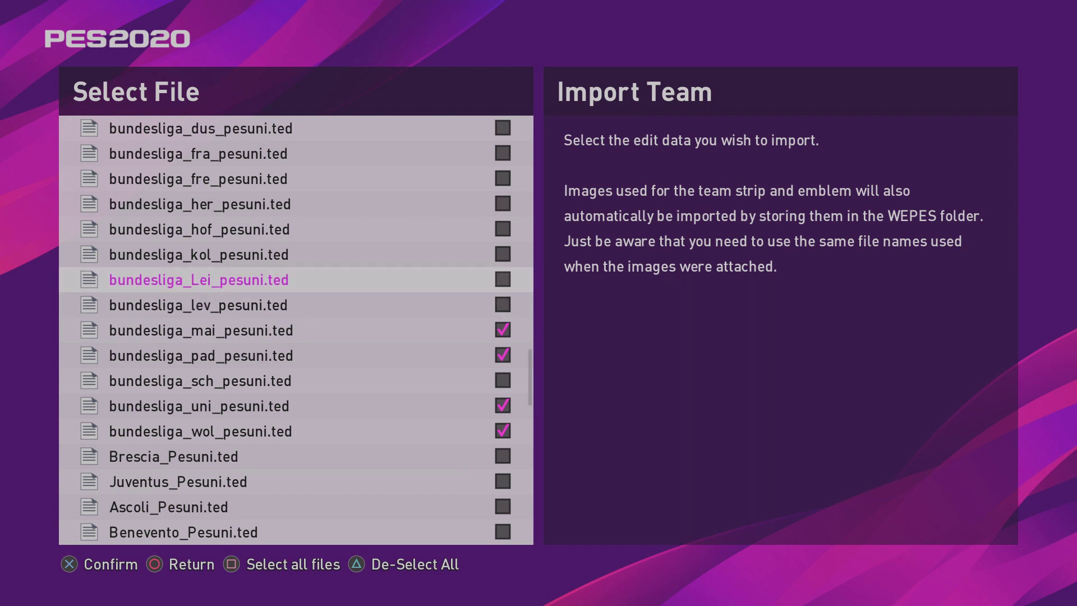
pyautogui.press('Return')
pyautogui.press('Up')
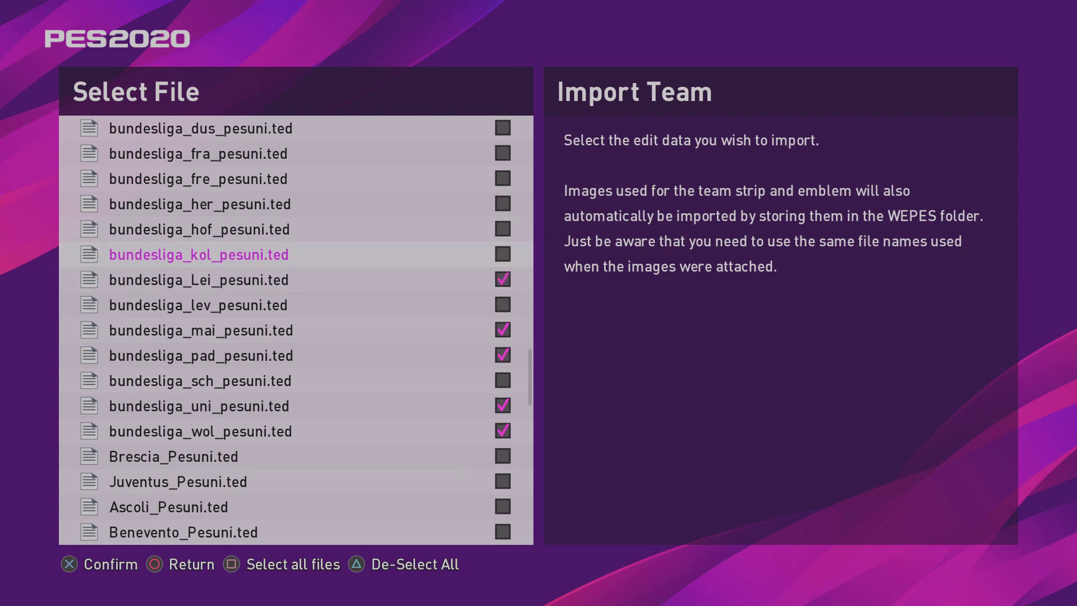
pyautogui.press('Return')
pyautogui.press('Up')
pyautogui.press('Return')
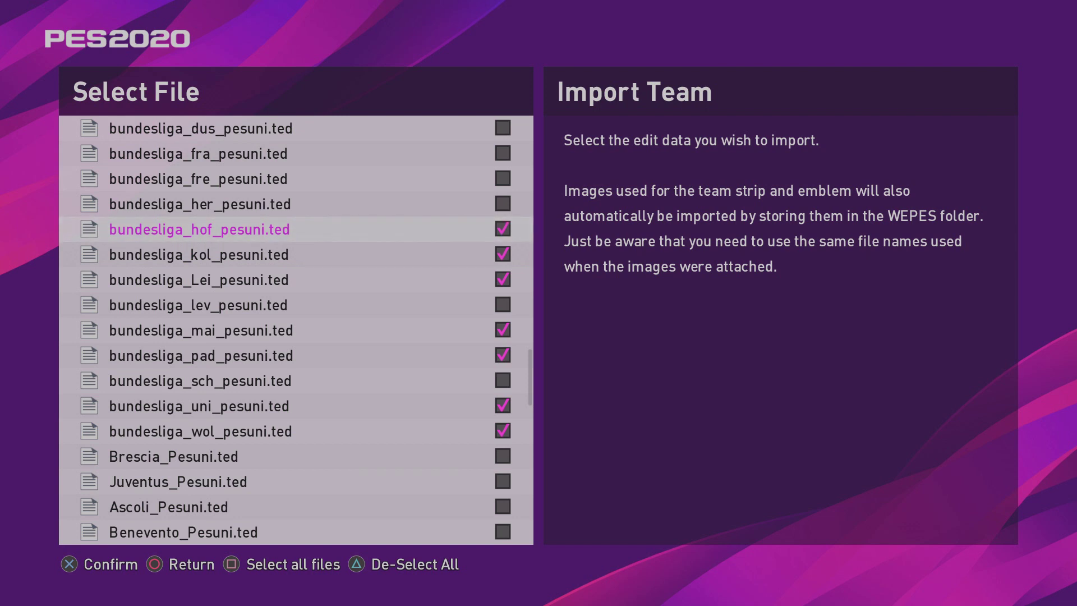
# Mark bundesliga_her_pesuni.ted, bundesliga_fre_pesuni.ted and bundesliga_fra_pesuni.ted for import.
pyautogui.press('Up')
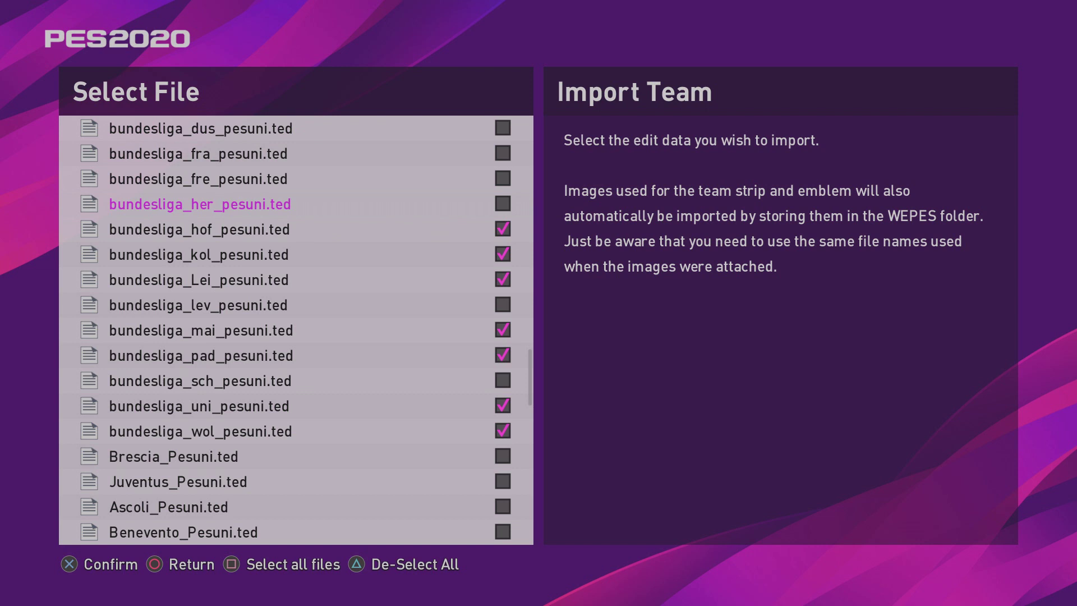
pyautogui.press('Return')
pyautogui.press('Up')
pyautogui.press('Return')
pyautogui.press('Up')
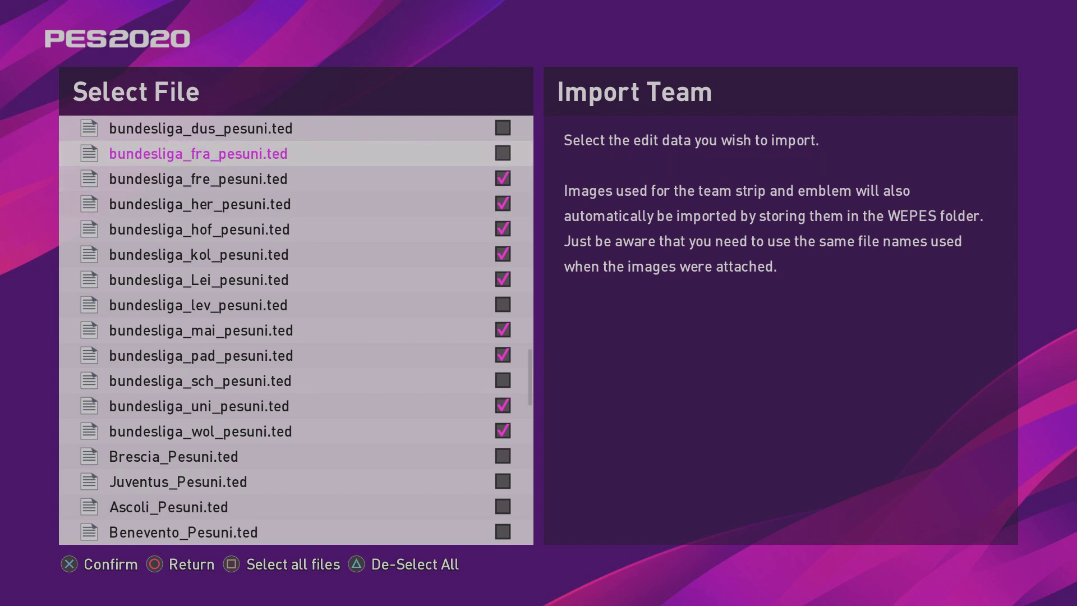
pyautogui.press('Return')
# Mark bundesliga_dus_pesuni.ted and bundesliga_dor_pesuni.ted for import.
pyautogui.press('Up')
pyautogui.press('Up')
pyautogui.press('Down')
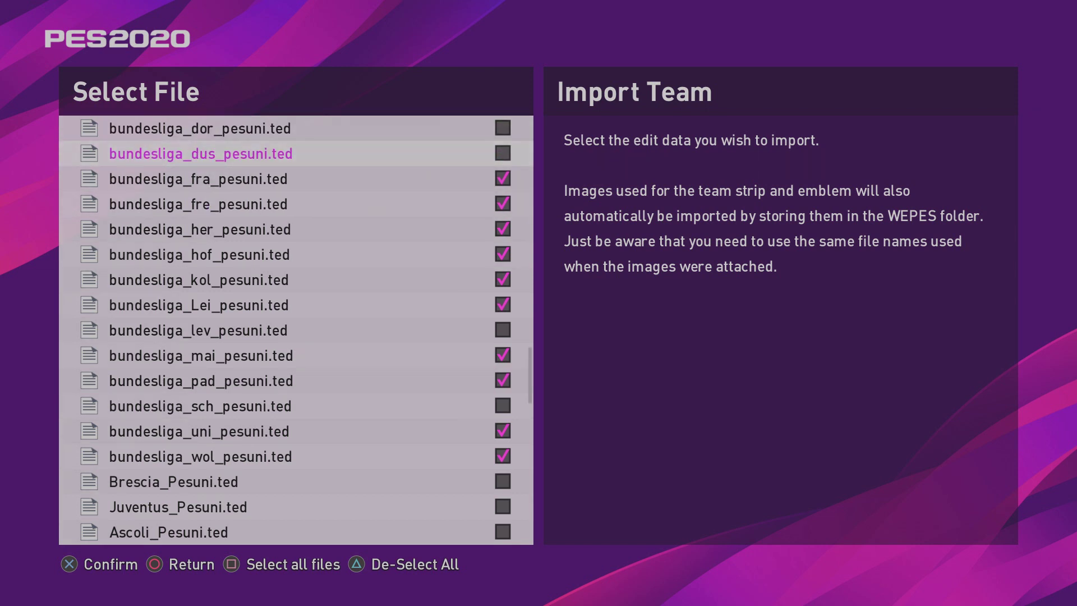
pyautogui.press('Return')
pyautogui.press('Up')
pyautogui.press('Return')
# Mark bundesliga_bre_pesuni.ted and bundesliga_bor_pesuni.ted for import.
pyautogui.press('Up')
pyautogui.press('Up')
pyautogui.press('Up')
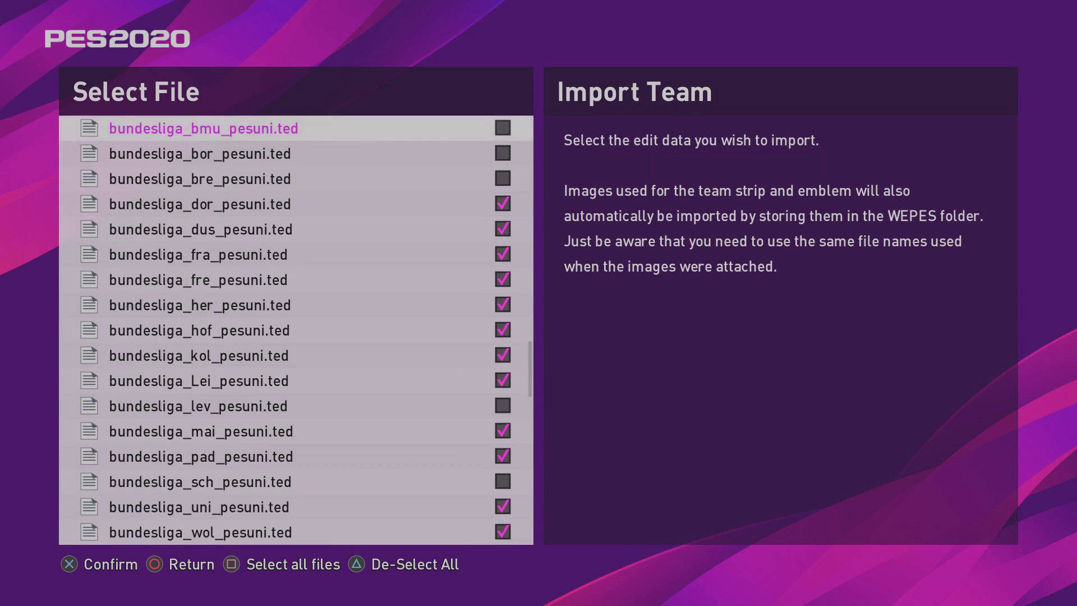
pyautogui.press('Up')
pyautogui.press('Down')
pyautogui.press('Down')
pyautogui.press('Down')
pyautogui.press('Up')
pyautogui.press('Down')
pyautogui.press('Return')
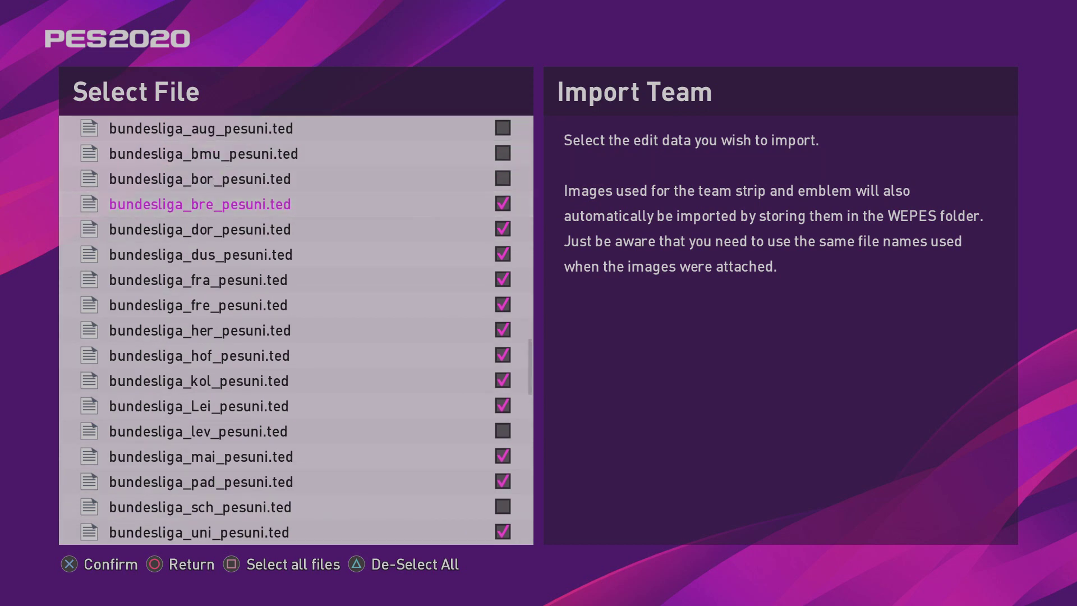
pyautogui.press('Up')
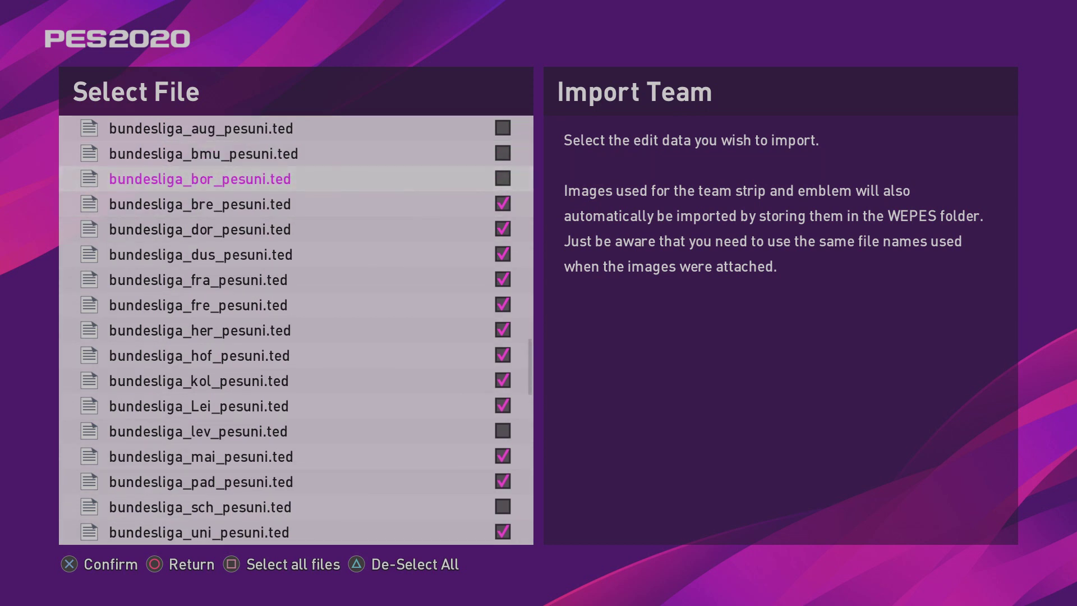
pyautogui.press('Return')
# Skip bundesliga_bmu_pesuni.ted and mark the first new Bundesliga file, bundesliga_aug_pesuni.ted, for import.
pyautogui.press('Down')
pyautogui.press('Down')
pyautogui.press('Up')
pyautogui.press('Up')
pyautogui.press('Down')
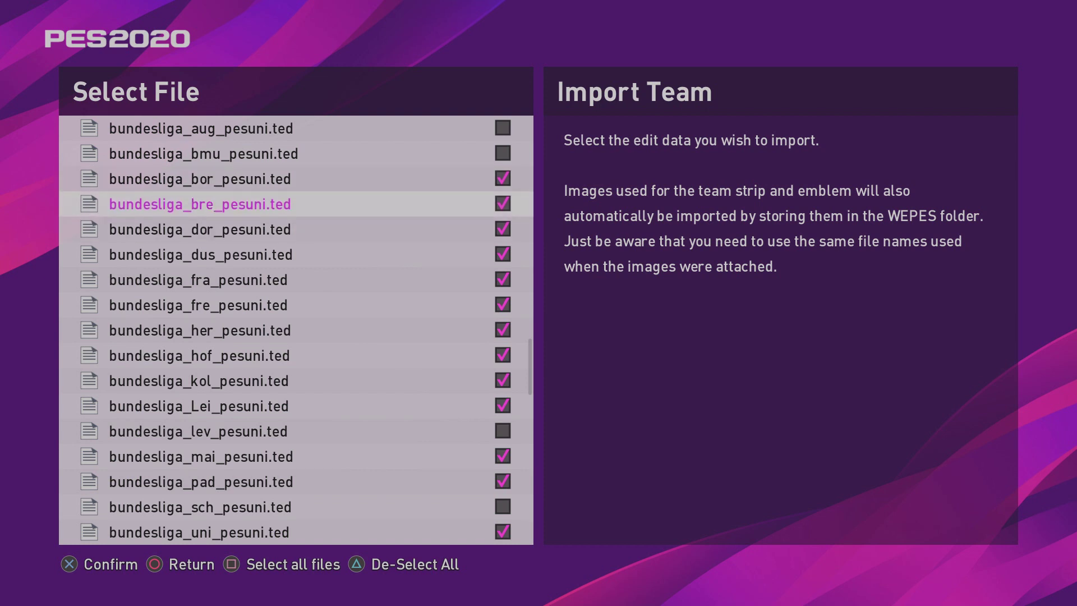
pyautogui.press('Down')
pyautogui.press('Down')
pyautogui.press('Up')
pyautogui.press('Up')
pyautogui.press('Up')
pyautogui.press('Up')
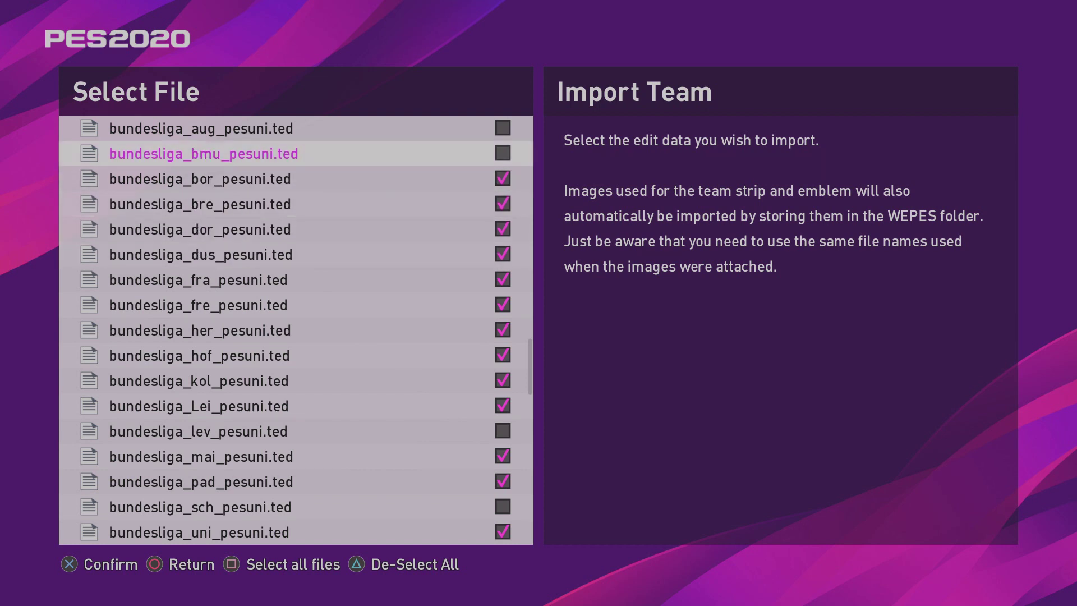
pyautogui.press('Up')
pyautogui.press('Up')
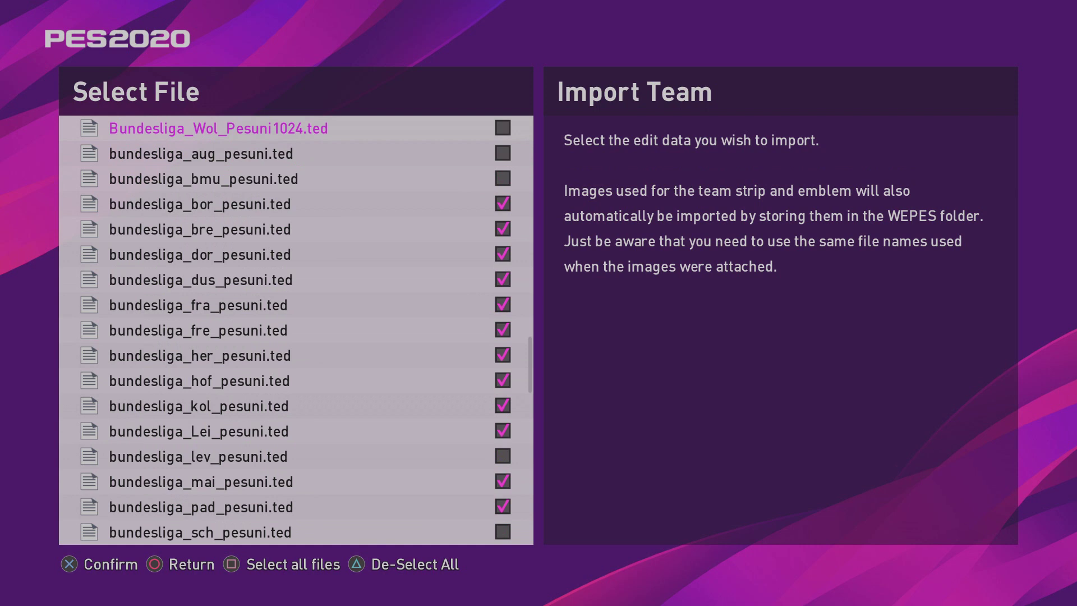
pyautogui.press('Down')
pyautogui.press('Return')
# Check which of the new Bundesliga team files are marked, from bundesliga_bor_pesuni.ted to bundesliga_wol_pesuni.ted.
pyautogui.press('Down')
pyautogui.press('Down')
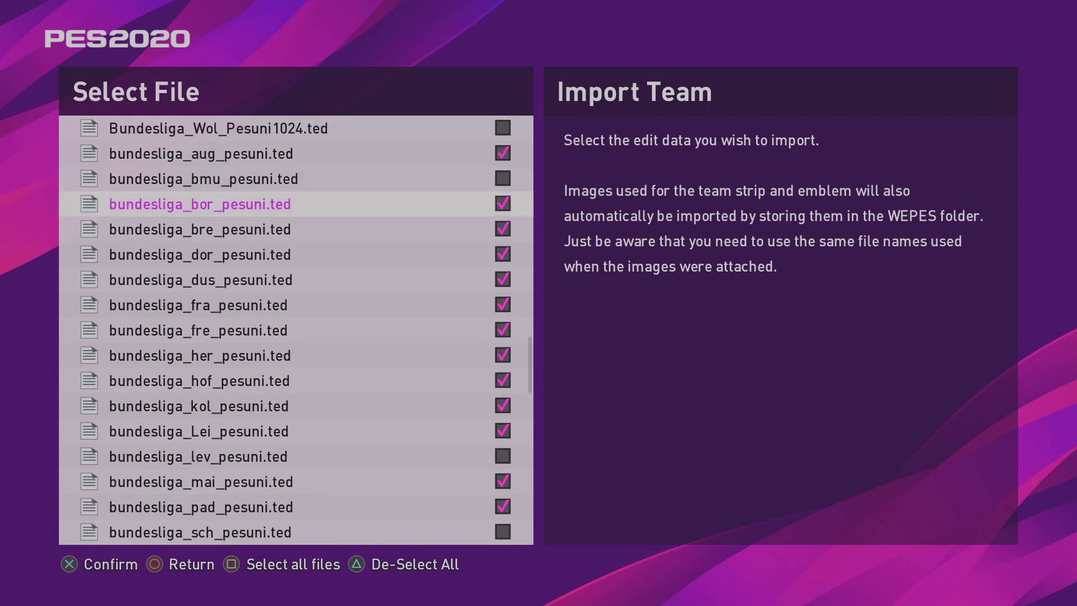
pyautogui.press('Down')
pyautogui.press('Down')
pyautogui.press('Down')
pyautogui.press('Down')
pyautogui.press('Down')
pyautogui.press('Down')
pyautogui.press('Down')
pyautogui.press('Down')
pyautogui.press('Down')
pyautogui.press('Down')
pyautogui.press('Down')
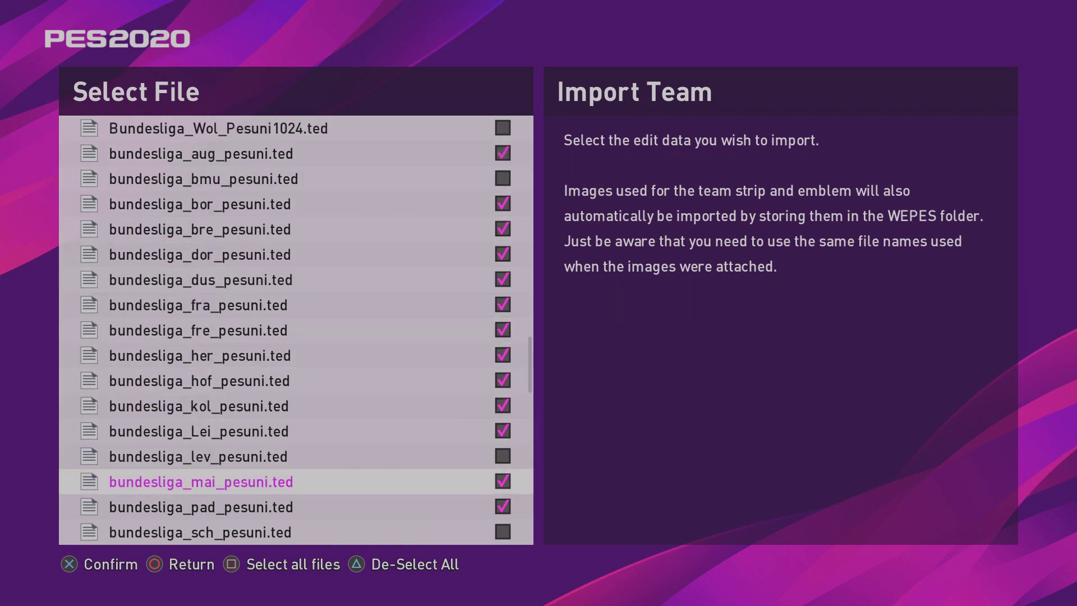
pyautogui.press('Up')
pyautogui.press('Down')
pyautogui.press('Down')
pyautogui.press('Down')
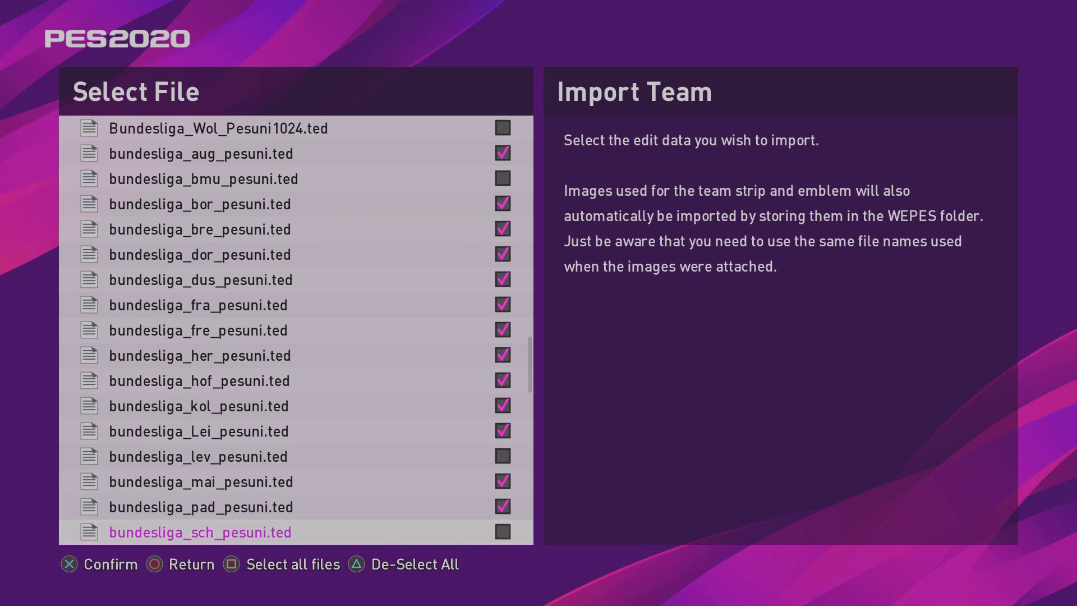
pyautogui.press('Down')
pyautogui.press('Down')
pyautogui.press('Up')
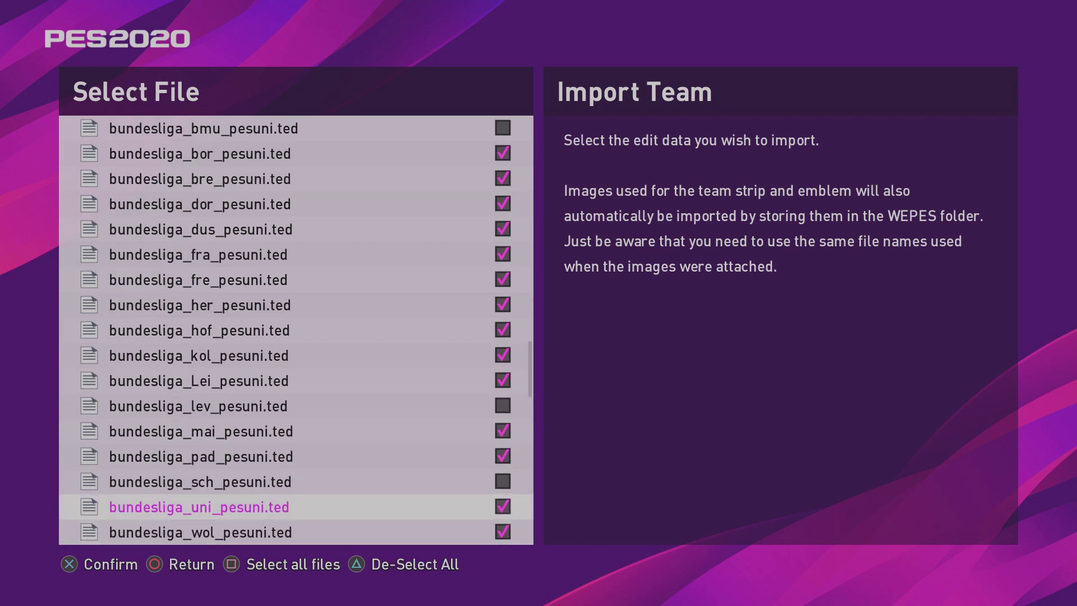
pyautogui.press('Up')
pyautogui.press('Up')
pyautogui.press('Down')
pyautogui.press('Down')
pyautogui.press('Down')
pyautogui.press('Down')
pyautogui.press('Down')
pyautogui.press('Down')
pyautogui.press('Up')
pyautogui.press('Up')
pyautogui.press('Up')
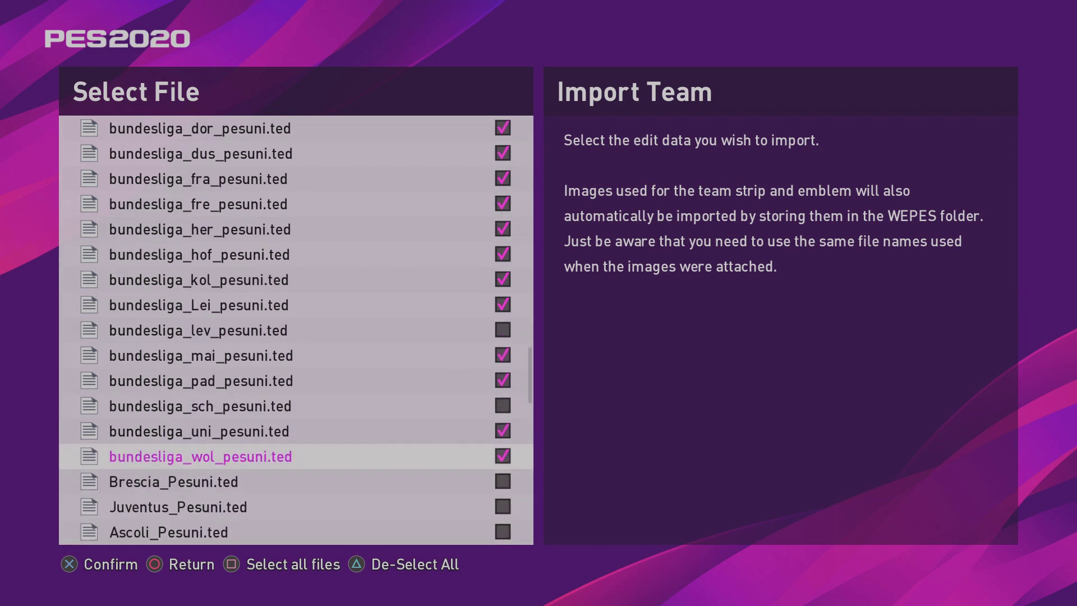
# Recheck which new Bundesliga files are marked between bundesliga_aug_pesuni.ted and bundesliga_wol_pesuni.ted.
pyautogui.press('Up')
pyautogui.press('Up')
pyautogui.press('Up')
pyautogui.press('Up')
pyautogui.press('Up')
pyautogui.press('Up')
pyautogui.press('Up')
pyautogui.press('Up')
pyautogui.press('Up')
pyautogui.press('Up')
pyautogui.press('Up')
pyautogui.press('Up')
pyautogui.press('Up')
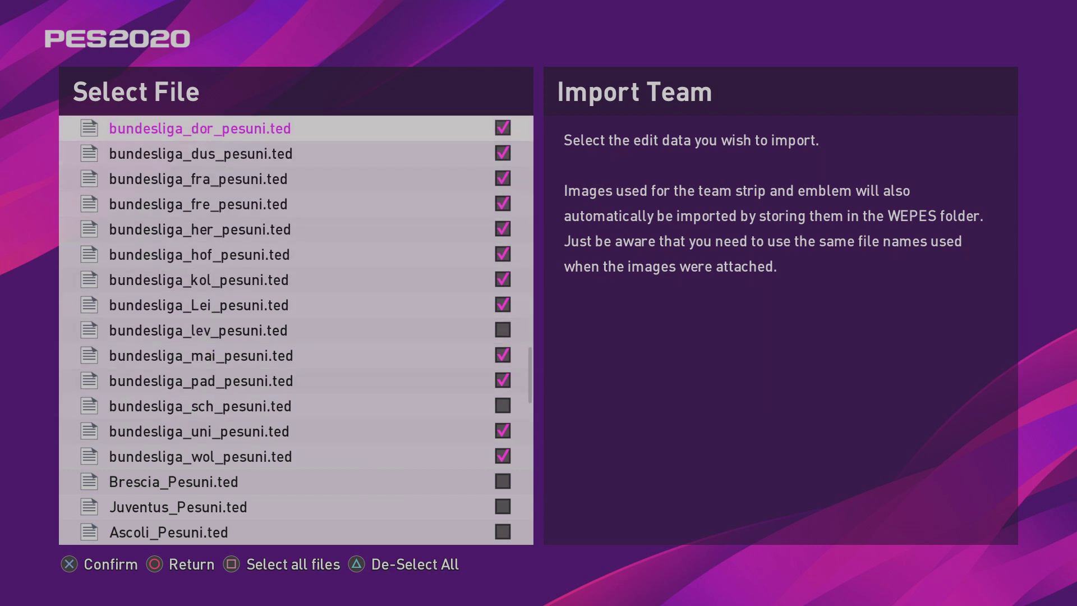
pyautogui.press('Up')
pyautogui.press('Up')
pyautogui.press('Up')
pyautogui.press('Up')
pyautogui.press('Down')
pyautogui.press('Down')
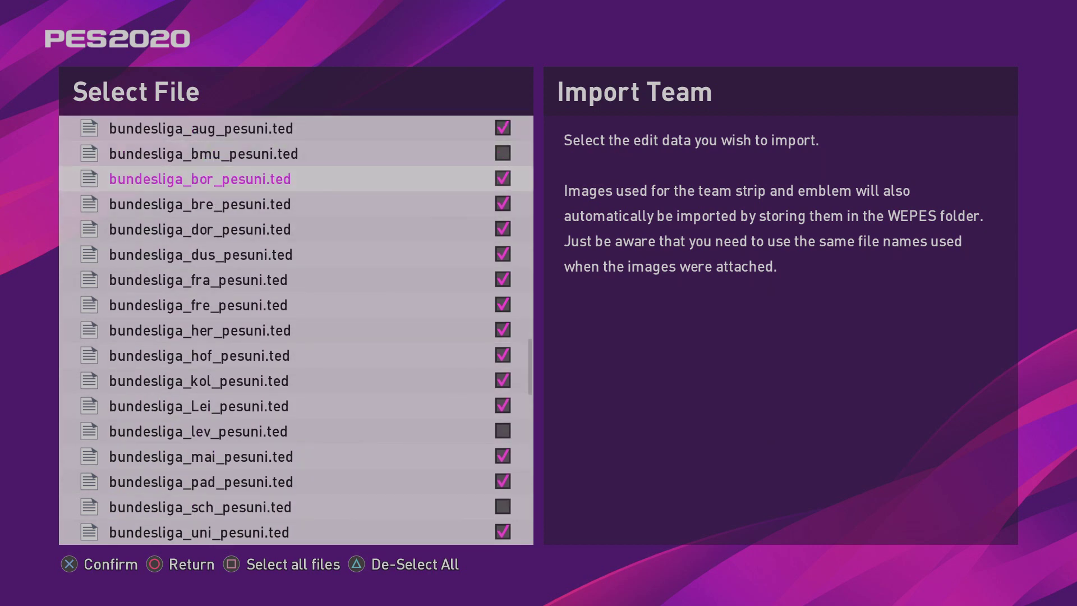
pyautogui.press('Down')
pyautogui.press('Down')
pyautogui.press('Down')
pyautogui.press('Down')
pyautogui.press('Down')
pyautogui.press('Down')
pyautogui.press('Down')
pyautogui.press('Down')
pyautogui.press('Down')
pyautogui.press('Down')
pyautogui.press('Down')
pyautogui.press('Down')
pyautogui.press('Down')
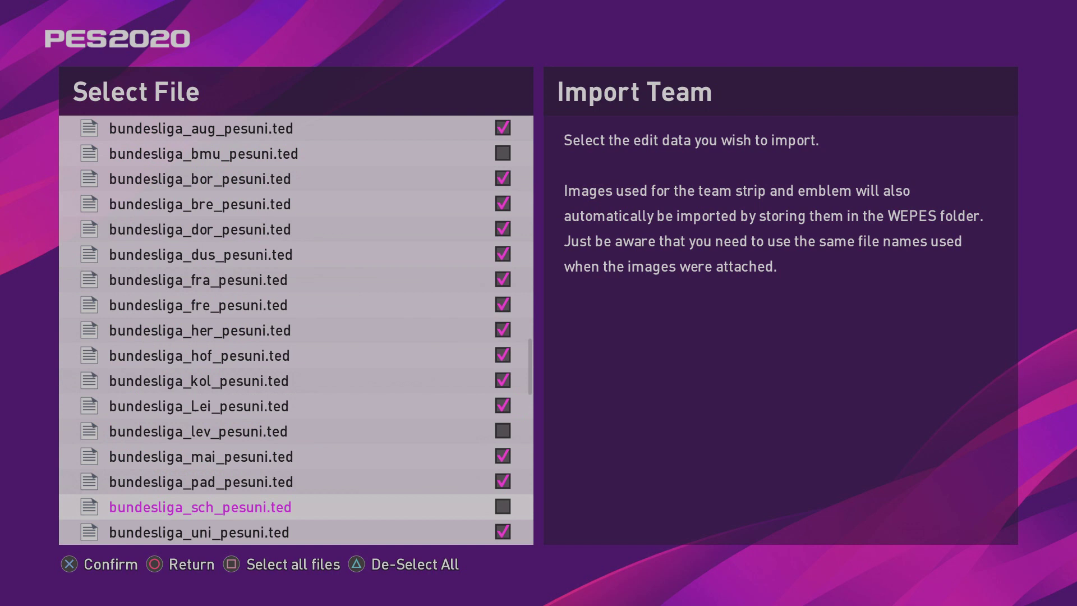
# Check the marks on the older Bundesliga 1024 files listed above bundesliga_aug_pesuni.ted, such as Bundesliga_Wol_Pesuni1024.ted and Bundesliga_Pad_Pesuni1024.ted.
pyautogui.press('Up')
pyautogui.press('Up')
pyautogui.press('Up')
pyautogui.press('Up')
pyautogui.press('Up')
pyautogui.press('Up')
pyautogui.press('Up')
pyautogui.press('Up')
pyautogui.press('Up')
pyautogui.press('Up')
pyautogui.press('Up')
pyautogui.press('Up')
pyautogui.press('Up')
pyautogui.press('Up')
pyautogui.press('Up')
pyautogui.press('Up')
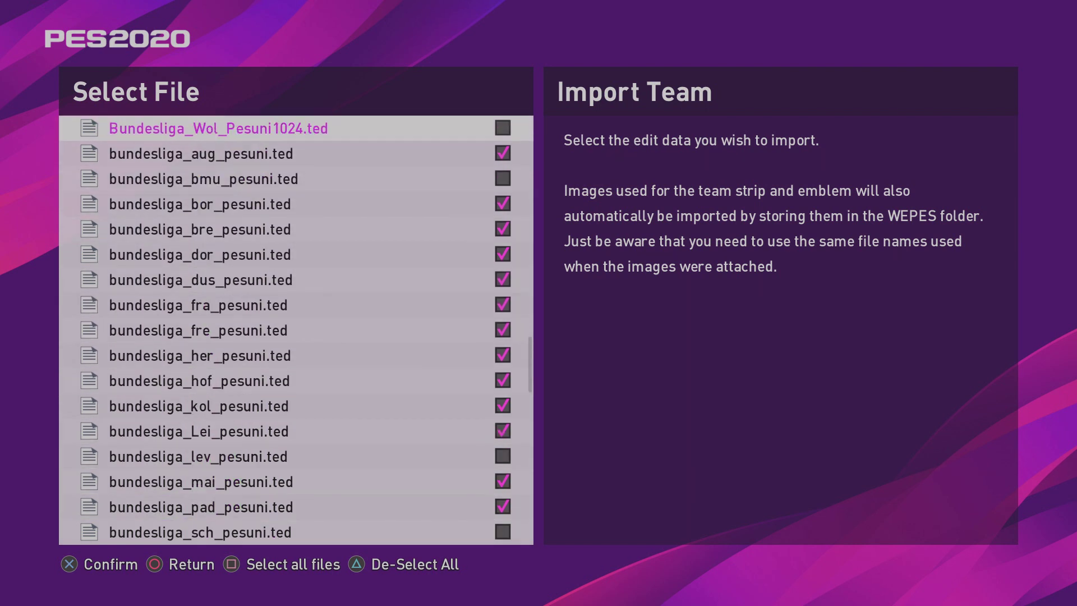
pyautogui.press('Up')
pyautogui.press('Up')
pyautogui.press('Down')
pyautogui.press('Down')
pyautogui.press('Up')
pyautogui.press('Up')
pyautogui.press('Up')
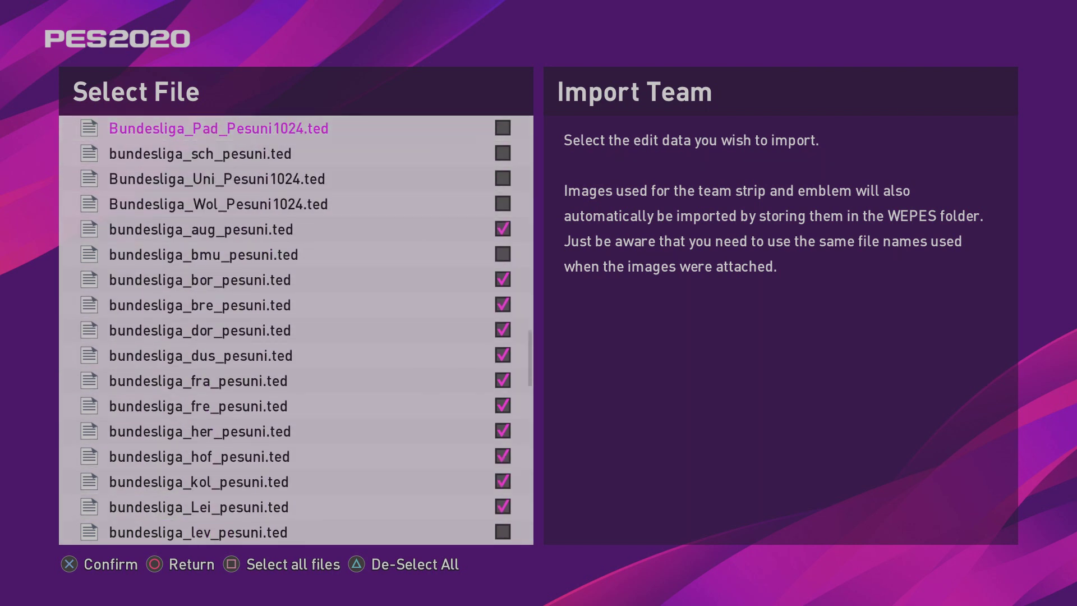
# Import the marked Bundesliga team files with both detailed settings left unchecked, acknowledging every message until the import ends.
pyautogui.press('Down')
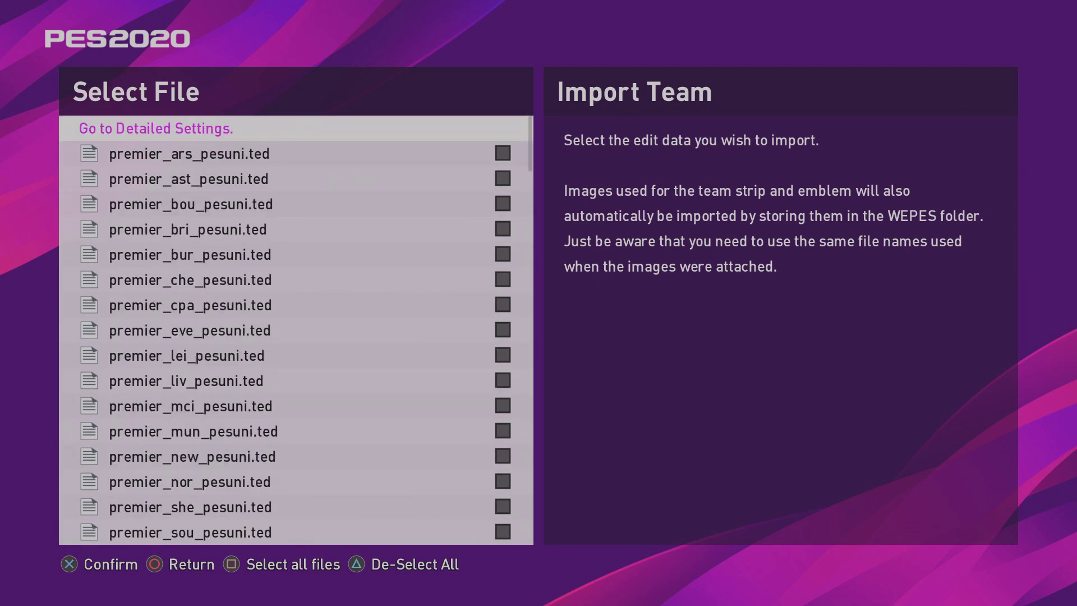
pyautogui.press('Return')
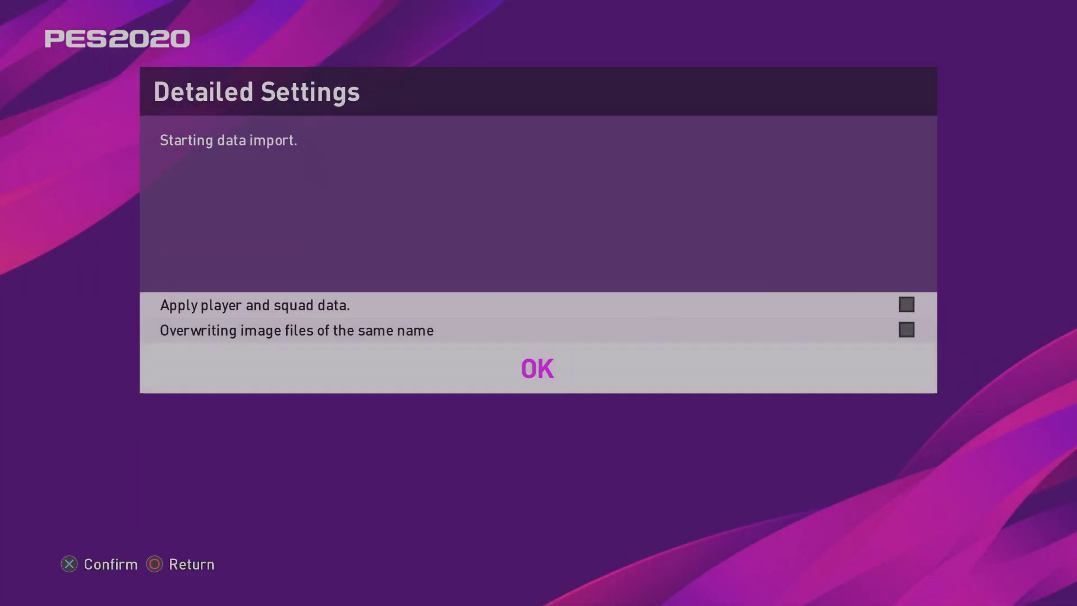
pyautogui.press('Return')
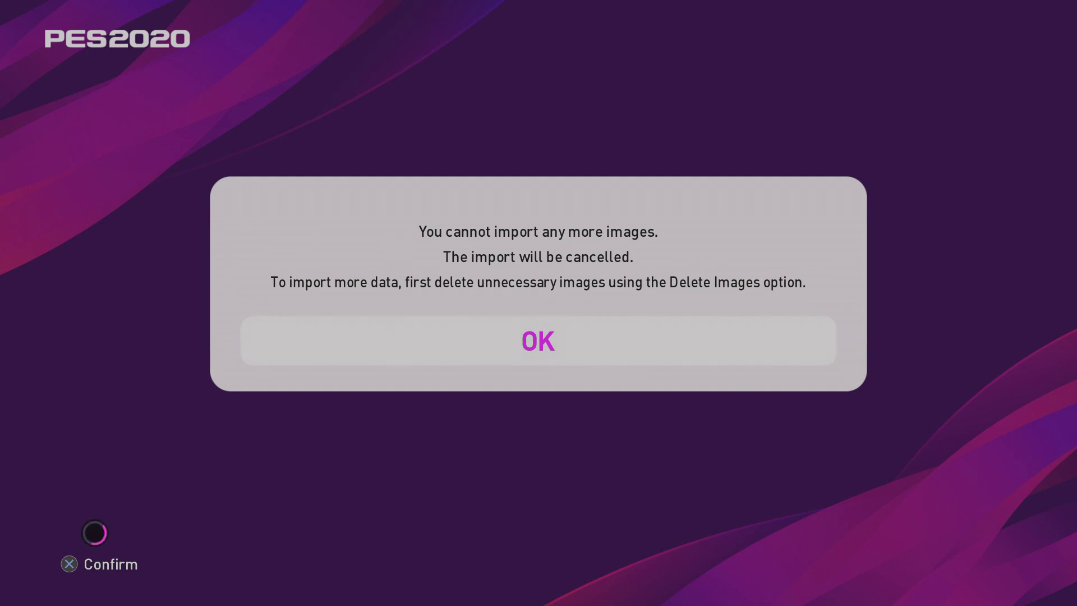
pyautogui.press('Return')
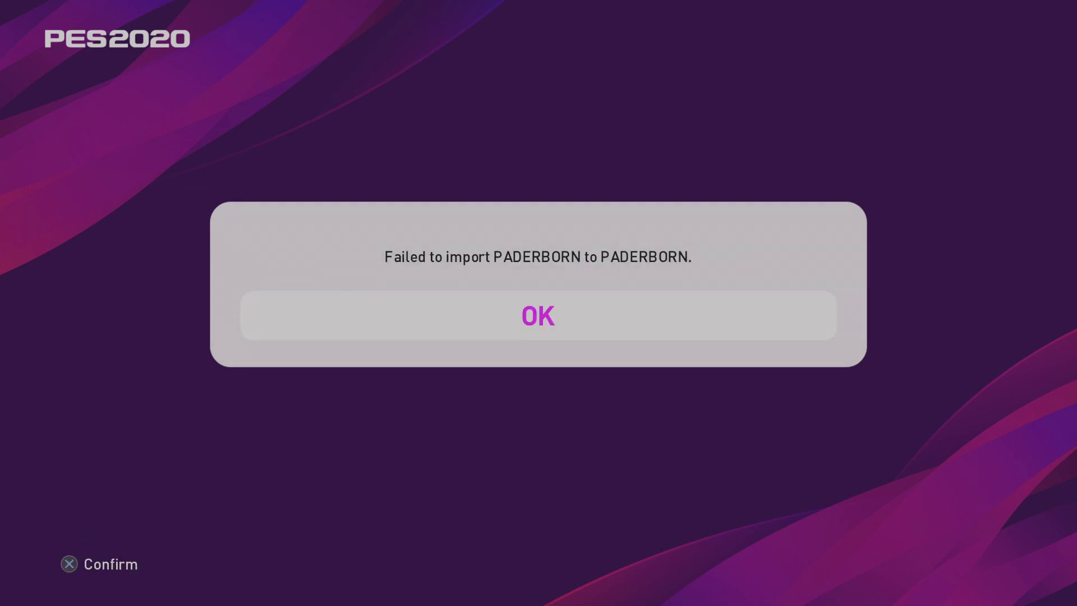
pyautogui.press('Return')
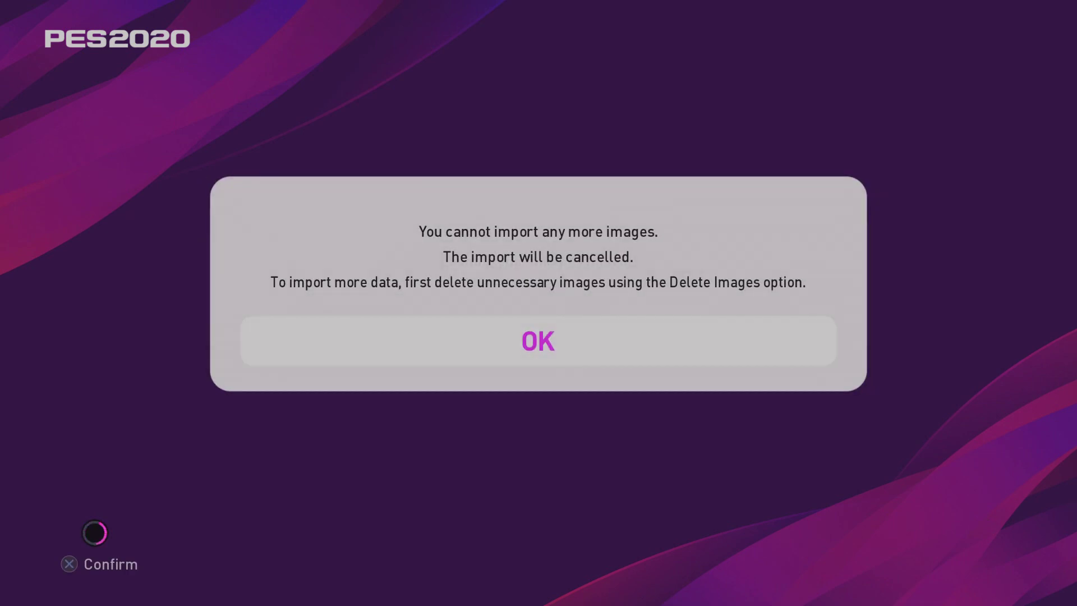
pyautogui.press('Return')
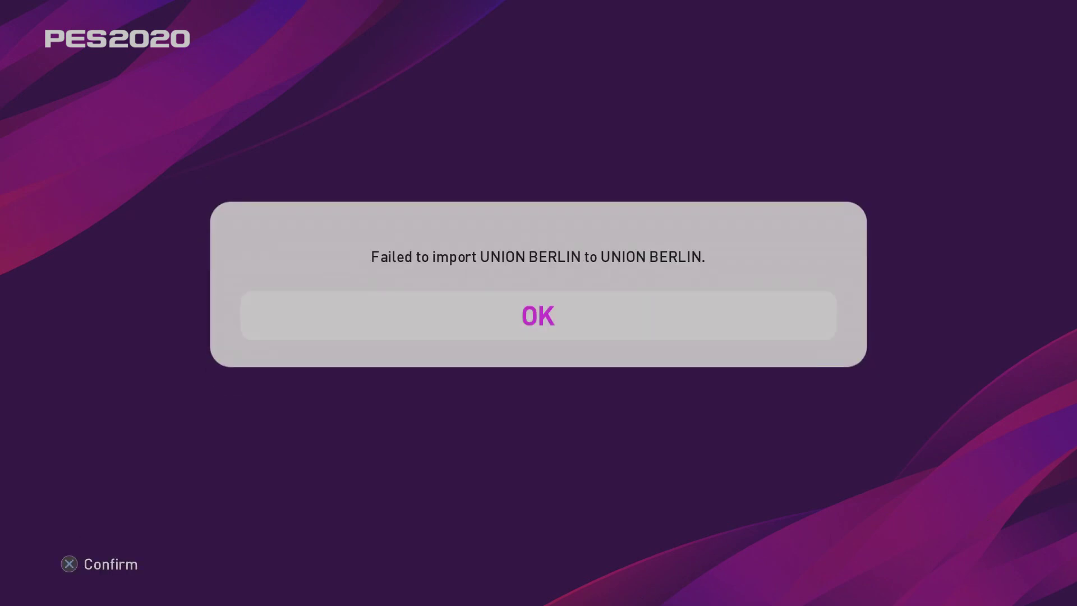
pyautogui.press('Return')
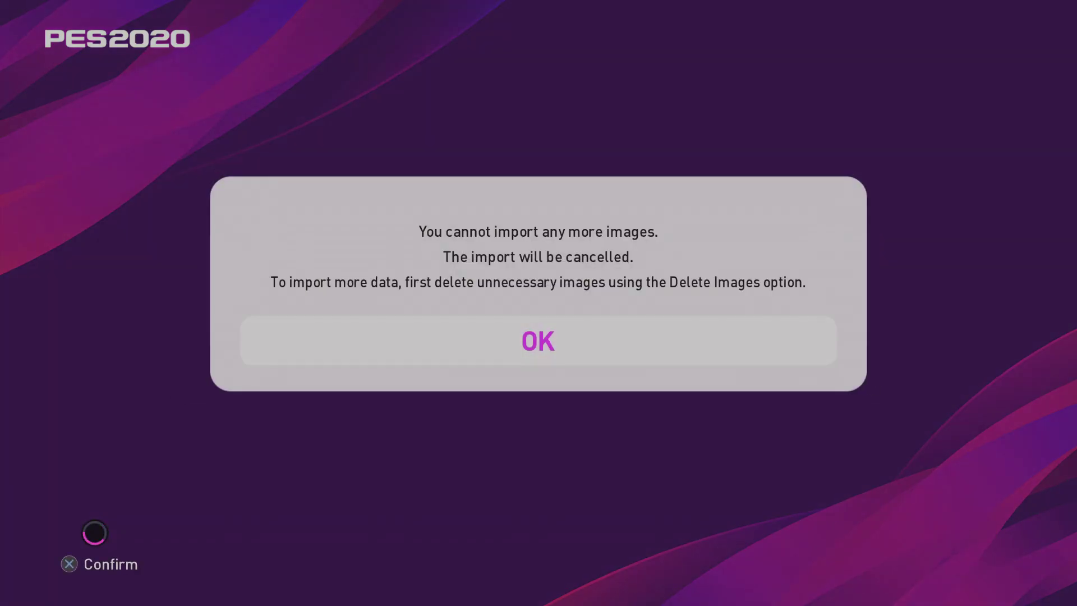
pyautogui.press('Return')
pyautogui.press('Return')
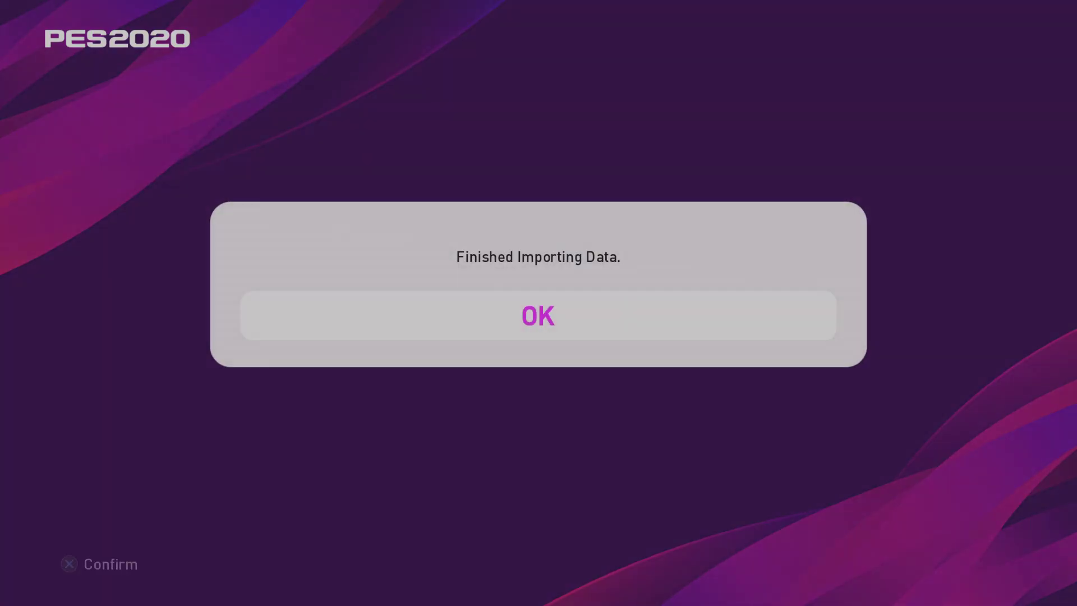
pyautogui.press('Return')
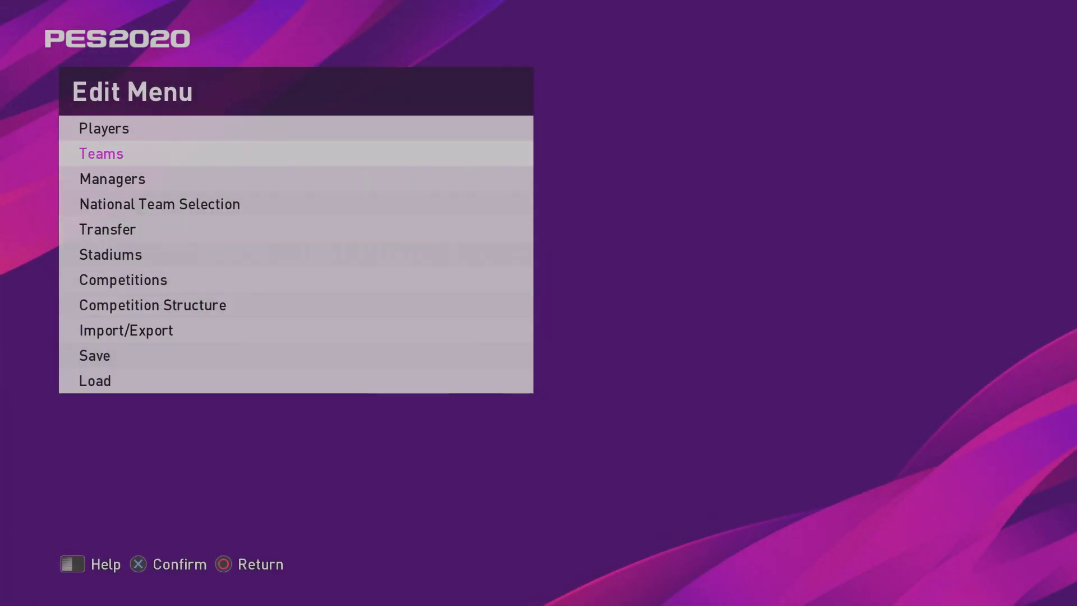
# Browse the leagues in the team editor and open Serie A TIM.
pyautogui.press('Return')
pyautogui.press('Down')
pyautogui.press('Down')
pyautogui.press('Down')
pyautogui.press('Down')
pyautogui.press('Down')
pyautogui.press('Down')
pyautogui.press('Down')
pyautogui.press('Down')
pyautogui.press('Down')
pyautogui.press('Down')
pyautogui.press('Down')
pyautogui.press('Down')
pyautogui.press('Down')
pyautogui.press('Down')
pyautogui.press('Down')
pyautogui.press('Down')
pyautogui.press('Down')
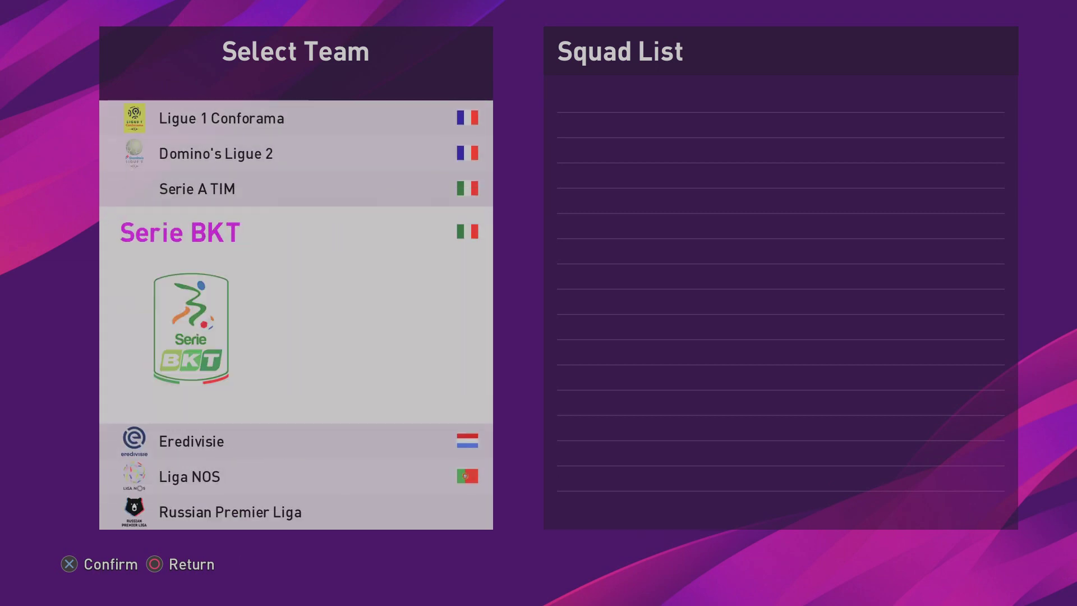
pyautogui.press('Up')
pyautogui.press('Return')
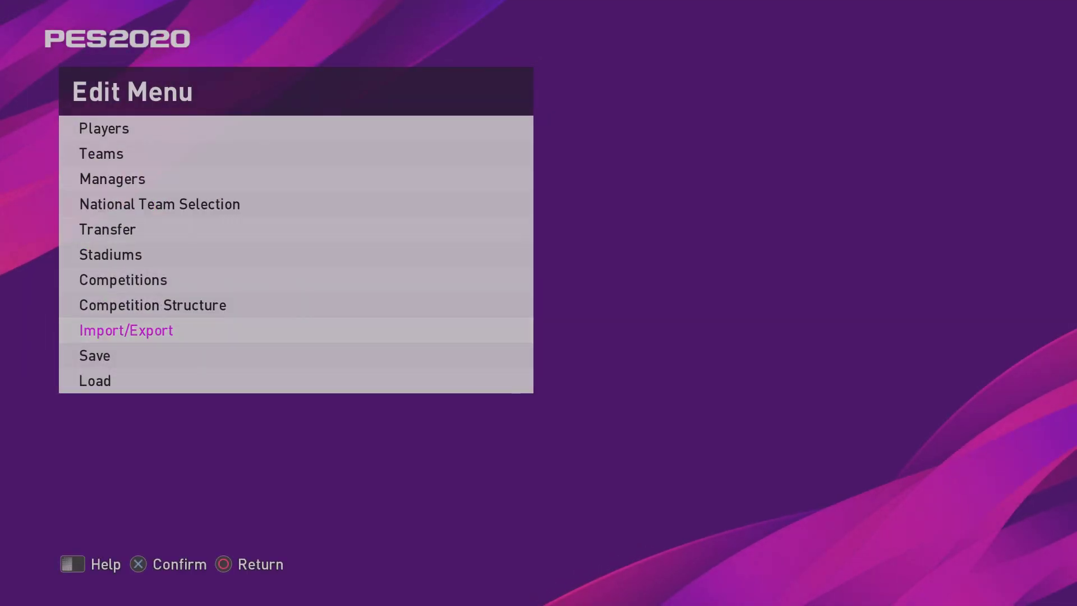
# Open the Delete Images screen and choose to delete only selected images.
pyautogui.press('Down')
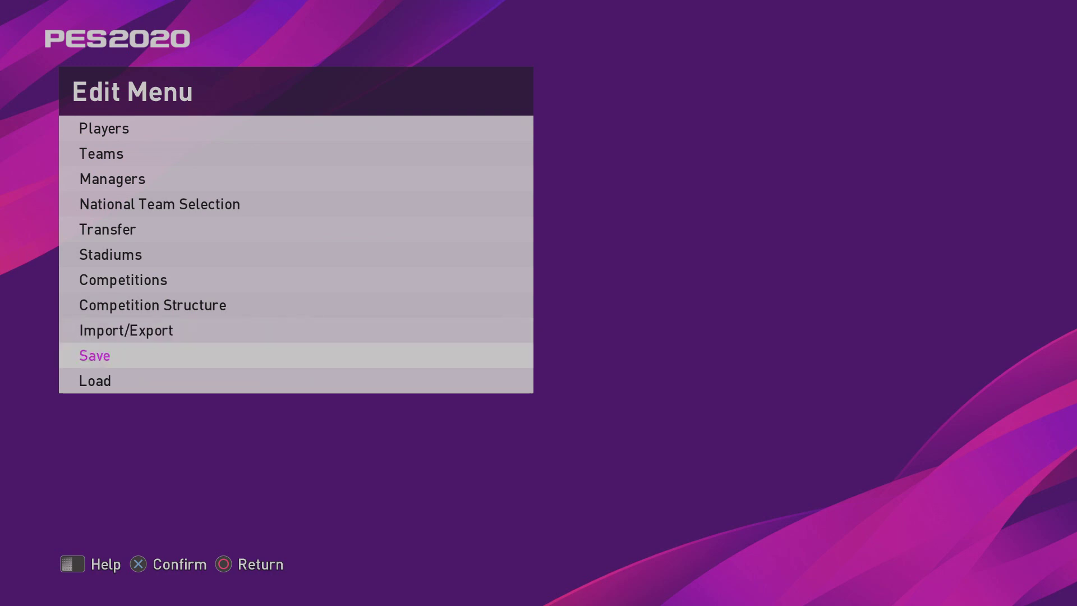
pyautogui.press('Up')
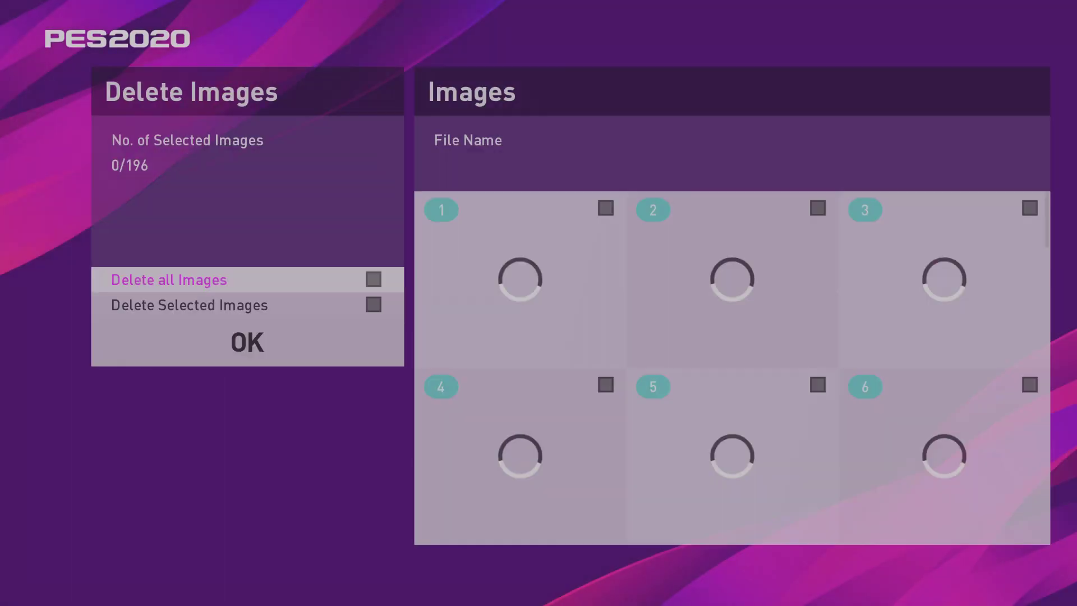
pyautogui.press('Down')
pyautogui.press('Return')
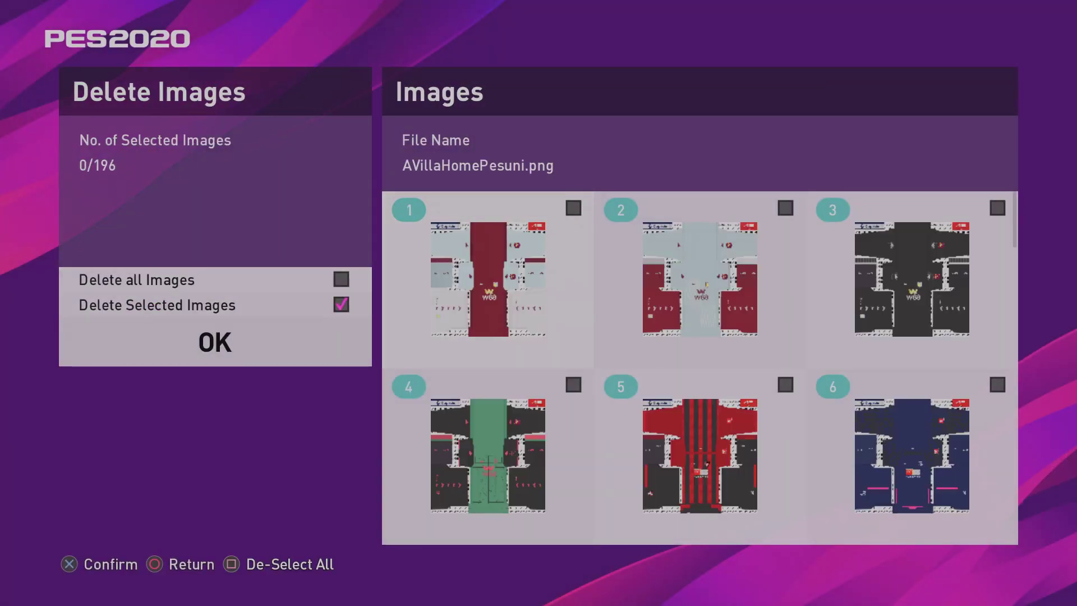
pyautogui.press('Right')
pyautogui.press('Right')
pyautogui.press('Left')
pyautogui.press('Left')
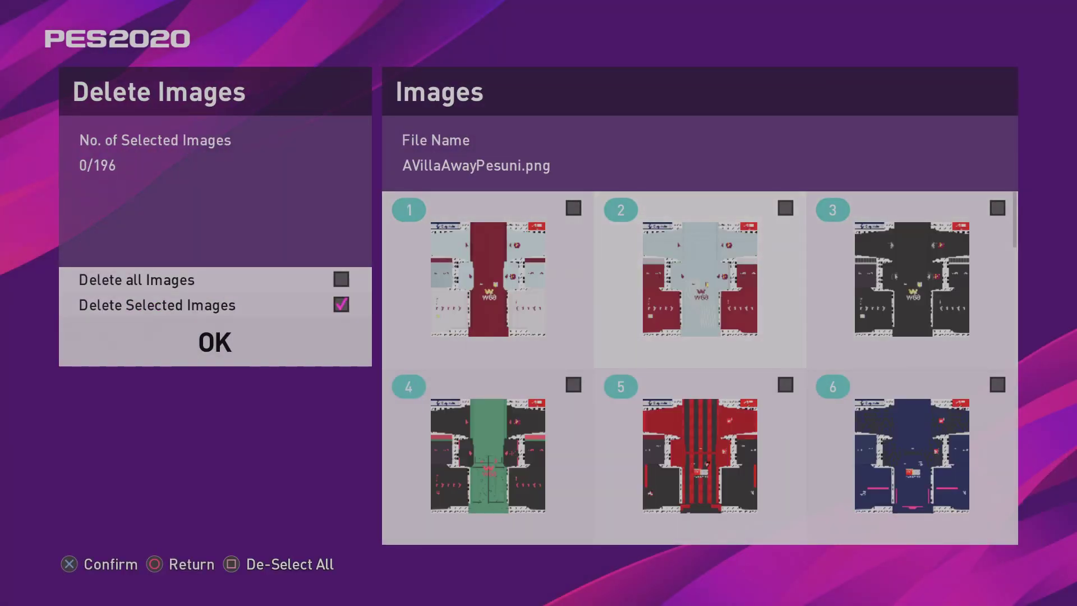
# Mark the last four images in the list, numbers 193 to 196, for deletion.
pyautogui.press('Down')
pyautogui.press('Down')
pyautogui.press('Down')
pyautogui.press('Down')
pyautogui.press('Down')
pyautogui.press('Down')
pyautogui.press('Down')
pyautogui.press('Down')
pyautogui.press('Down')
pyautogui.press('Down')
pyautogui.press('Down')
pyautogui.press('Down')
pyautogui.press('Down')
pyautogui.press('Down')
pyautogui.press('Down')
pyautogui.press('Down')
pyautogui.press('Down')
pyautogui.press('Down')
pyautogui.press('Down')
pyautogui.press('Down')
pyautogui.press('Down')
pyautogui.press('Down')
pyautogui.press('Down')
pyautogui.press('Down')
pyautogui.press('Down')
pyautogui.press('Down')
pyautogui.press('Down')
pyautogui.press('Down')
pyautogui.press('Down')
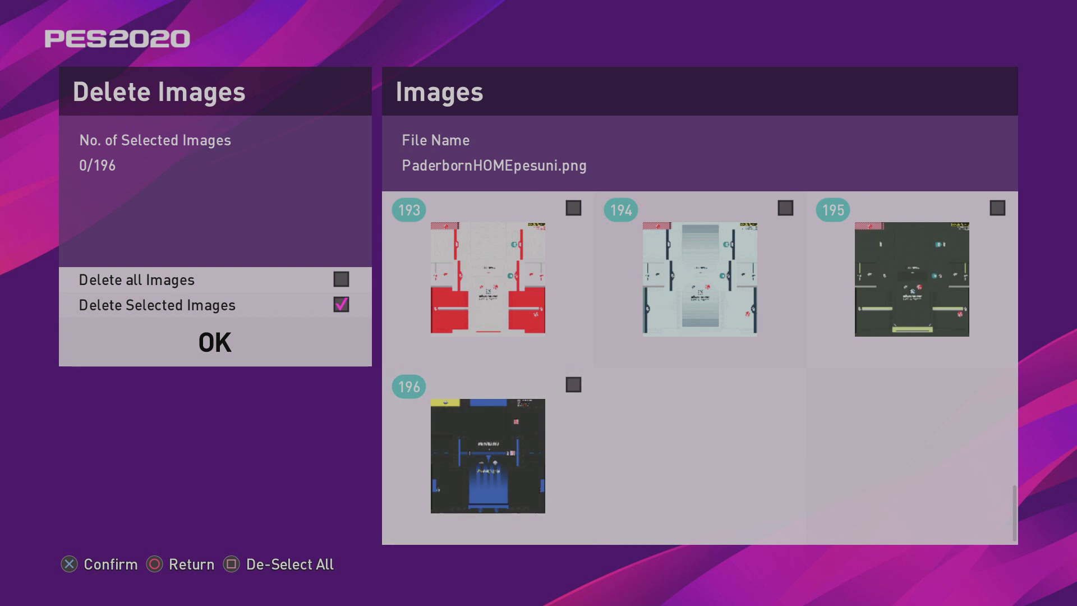
pyautogui.press('Left')
pyautogui.press('Left')
pyautogui.press('Left')
pyautogui.press('Down')
pyautogui.press('Return')
pyautogui.press('Up')
pyautogui.press('Right')
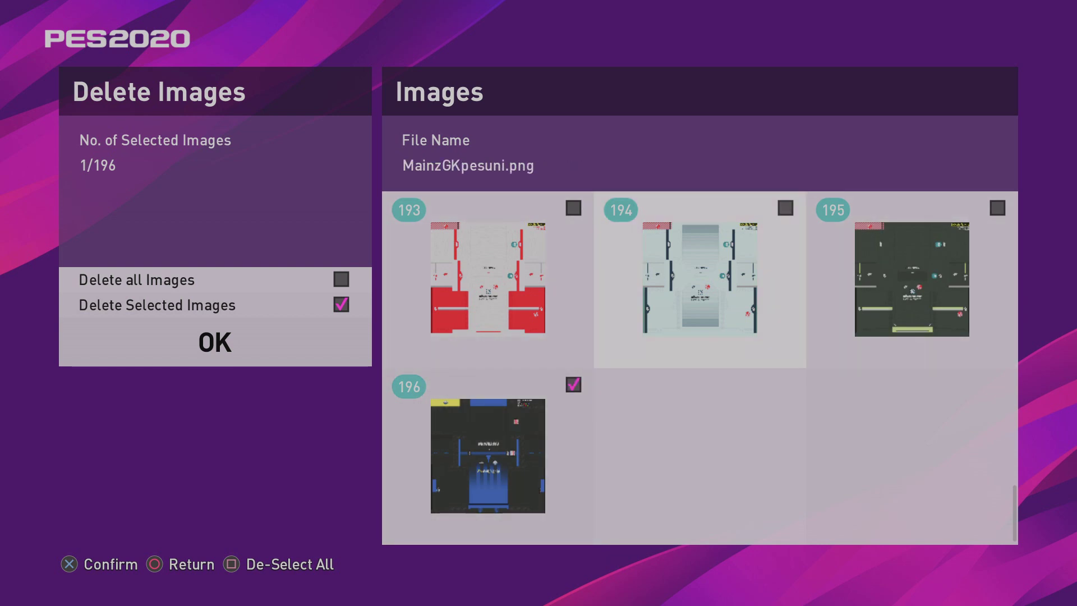
pyautogui.press('Right')
pyautogui.press('Left')
pyautogui.press('Return')
pyautogui.press('Left')
pyautogui.press('Return')
pyautogui.press('Up')
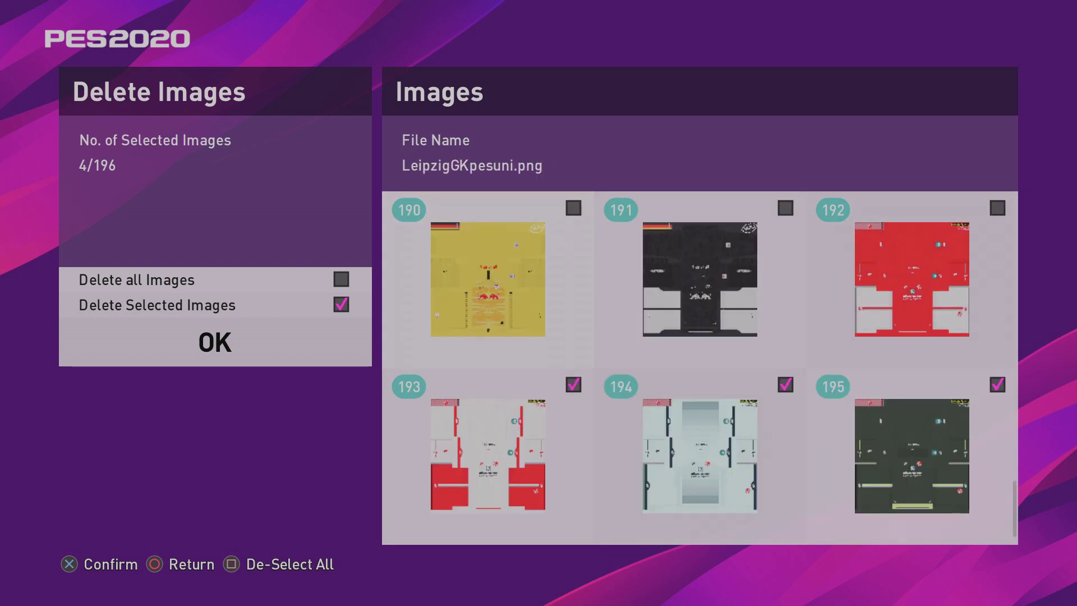
# Mark images 187 to 192, from KolnThirdPesuni.png through the Leipzig kits, for deletion.
pyautogui.press('Return')
pyautogui.press('Right')
pyautogui.press('Return')
pyautogui.press('Right')
pyautogui.press('Return')
pyautogui.press('Up')
pyautogui.press('Return')
pyautogui.press('Left')
pyautogui.press('Return')
pyautogui.press('Left')
pyautogui.press('Return')
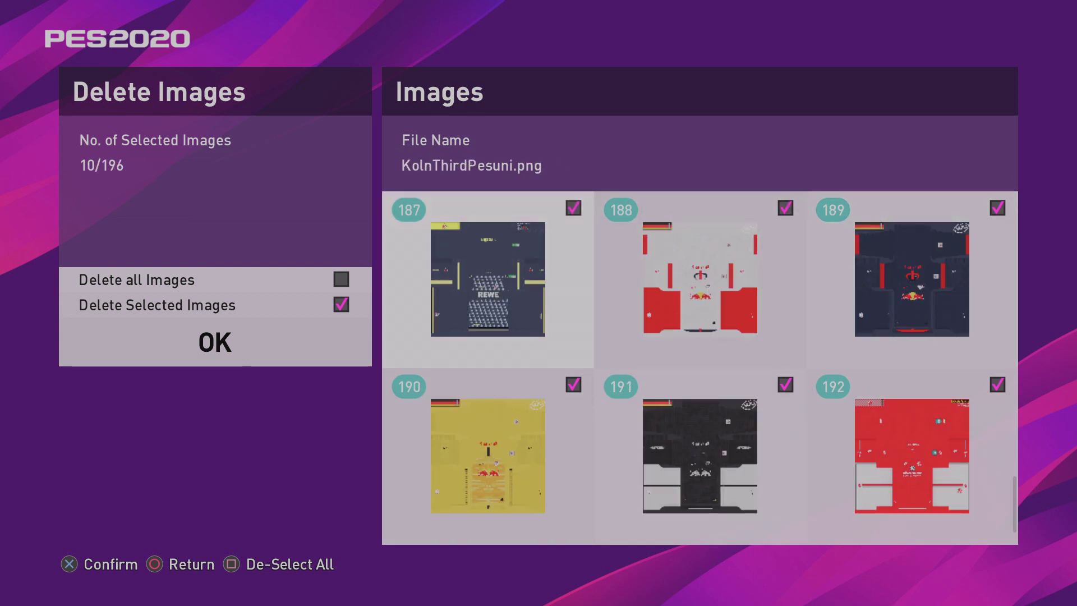
# Mark images 182 to 186 for deletion.
pyautogui.press('Up')
pyautogui.press('Return')
pyautogui.press('Right')
pyautogui.press('Return')
pyautogui.press('Right')
pyautogui.press('Return')
pyautogui.press('Up')
pyautogui.press('Return')
pyautogui.press('Left')
pyautogui.press('Return')
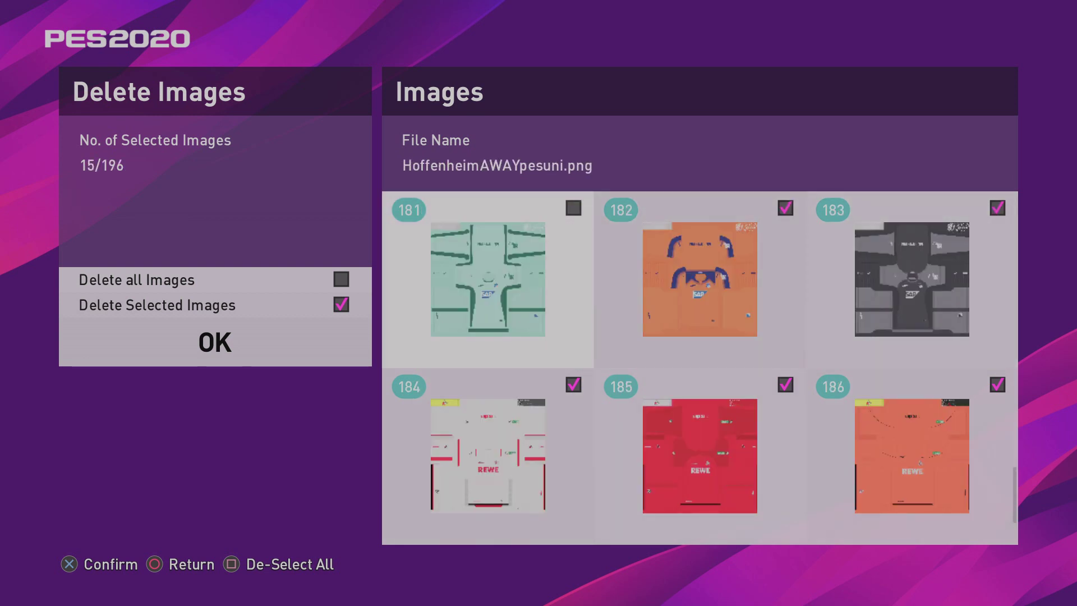
# Mark images 177 to 181, starting from HoffenheimAWAYpesuni.png, for deletion.
pyautogui.press('Left')
pyautogui.press('Return')
pyautogui.press('Up')
pyautogui.press('Return')
pyautogui.press('Right')
pyautogui.press('Return')
pyautogui.press('Right')
pyautogui.press('Return')
pyautogui.press('Up')
pyautogui.press('Return')
# Mark images 172 to 176, from HerthaHOMEpesuni.png backwards, for deletion.
pyautogui.press('Left')
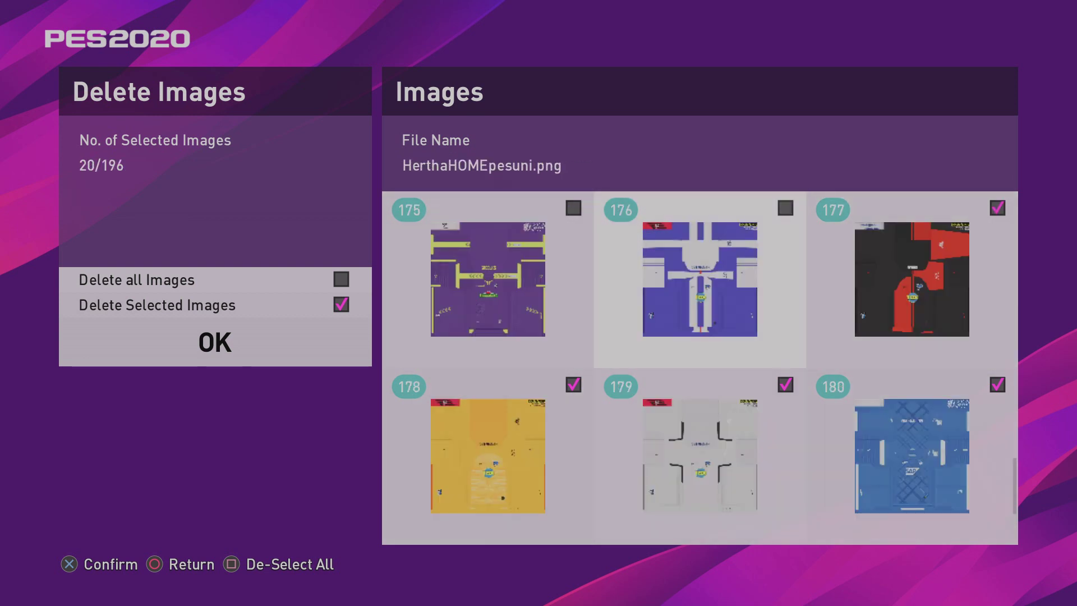
pyautogui.press('Return')
pyautogui.press('Left')
pyautogui.press('Return')
pyautogui.press('Up')
pyautogui.press('Return')
pyautogui.press('Right')
pyautogui.press('Return')
pyautogui.press('Right')
pyautogui.press('Return')
# Mark images 169 to 171 and 166 to 167, including FrankfurtTHIRDpesuni.png and DusseldorfTHIRDpesuni.png, for deletion.
pyautogui.press('Up')
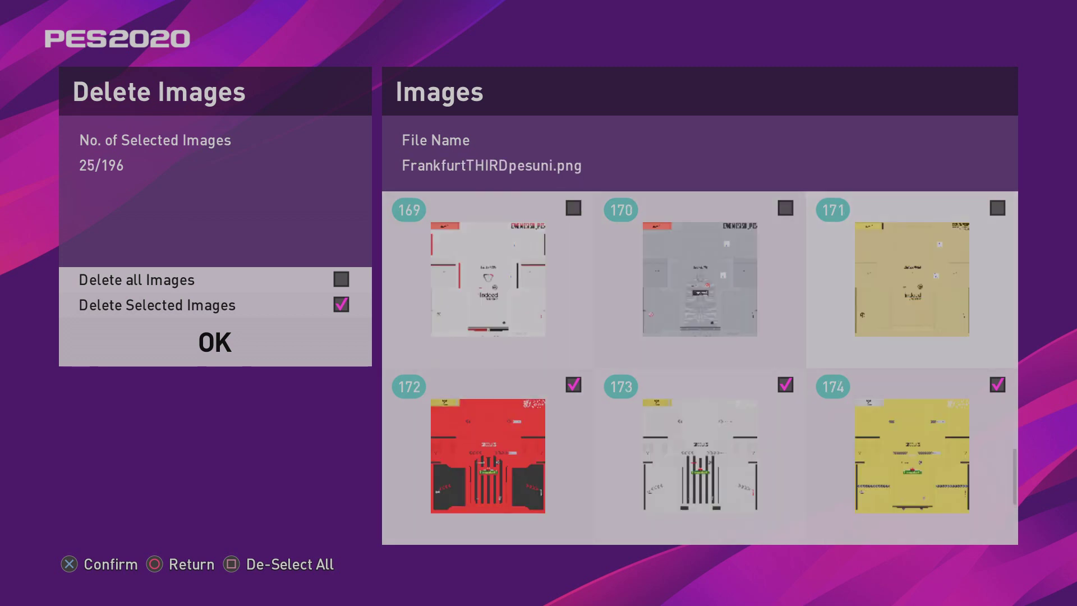
pyautogui.press('Return')
pyautogui.press('Left')
pyautogui.press('Return')
pyautogui.press('Left')
pyautogui.press('Return')
pyautogui.press('Up')
pyautogui.press('Return')
pyautogui.press('Right')
pyautogui.press('Return')
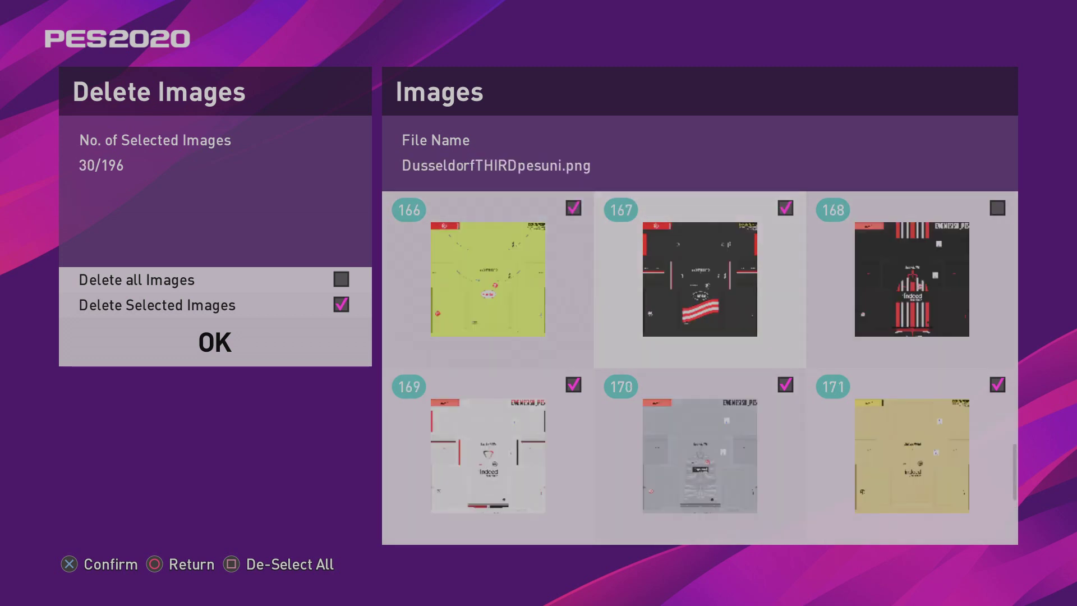
# Mark images 168, 163 to 165 and 160 for deletion.
pyautogui.press('Right')
pyautogui.press('Return')
pyautogui.press('Up')
pyautogui.press('Return')
pyautogui.press('Left')
pyautogui.press('Return')
pyautogui.press('Left')
pyautogui.press('Return')
pyautogui.press('Up')
pyautogui.press('Return')
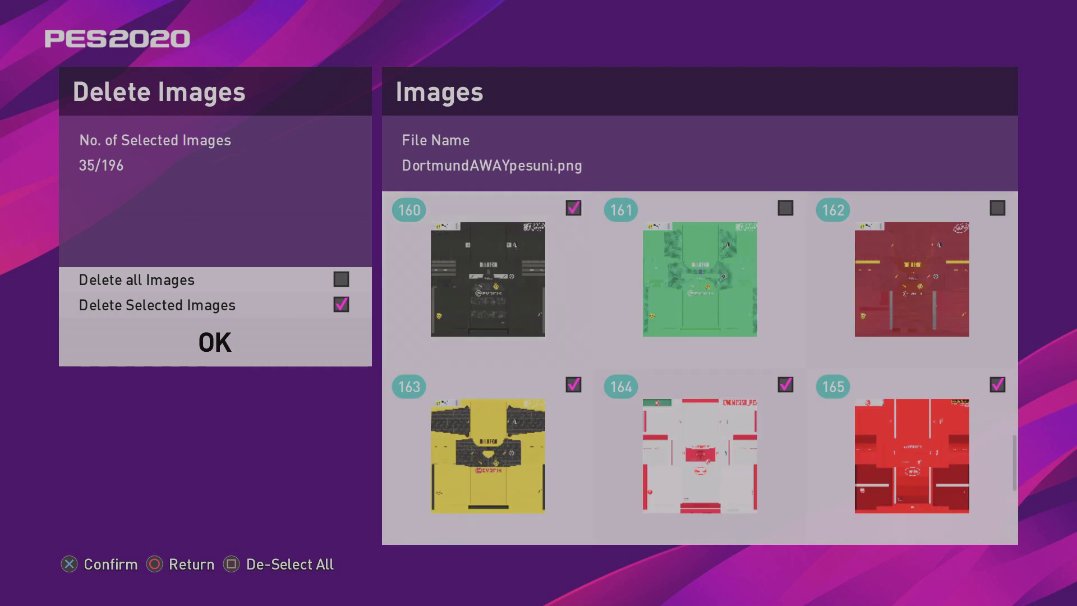
# Mark images 159, 161 and 162 for deletion.
pyautogui.press('Right')
pyautogui.press('Return')
pyautogui.press('Right')
pyautogui.press('Return')
pyautogui.press('Up')
pyautogui.press('Return')
# Mark images 154, 155, 157 and 158, including BremenTHIRDpesuni.png, for deletion.
pyautogui.press('Left')
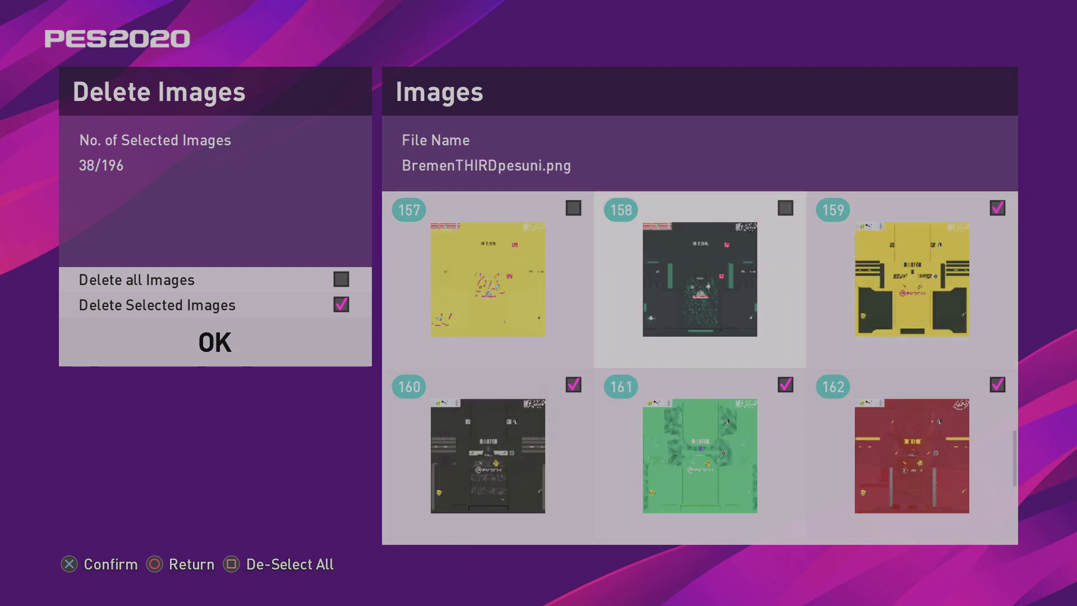
pyautogui.press('Return')
pyautogui.press('Left')
pyautogui.press('Return')
pyautogui.press('Up')
pyautogui.press('Return')
pyautogui.press('Right')
pyautogui.press('Return')
# Mark images 151 to 153 and 156, from BremenAWAYpesuni.png to BorussiaHOMEpesuni.png, for deletion.
pyautogui.press('Right')
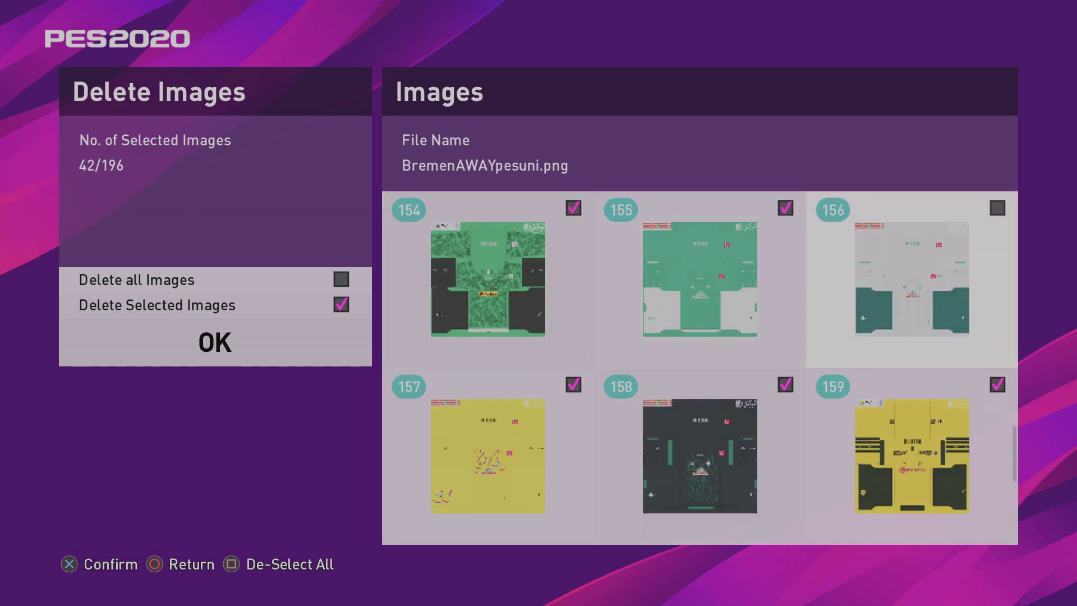
pyautogui.press('Return')
pyautogui.press('Up')
pyautogui.press('Left')
pyautogui.press('Return')
pyautogui.press('Left')
pyautogui.press('Return')
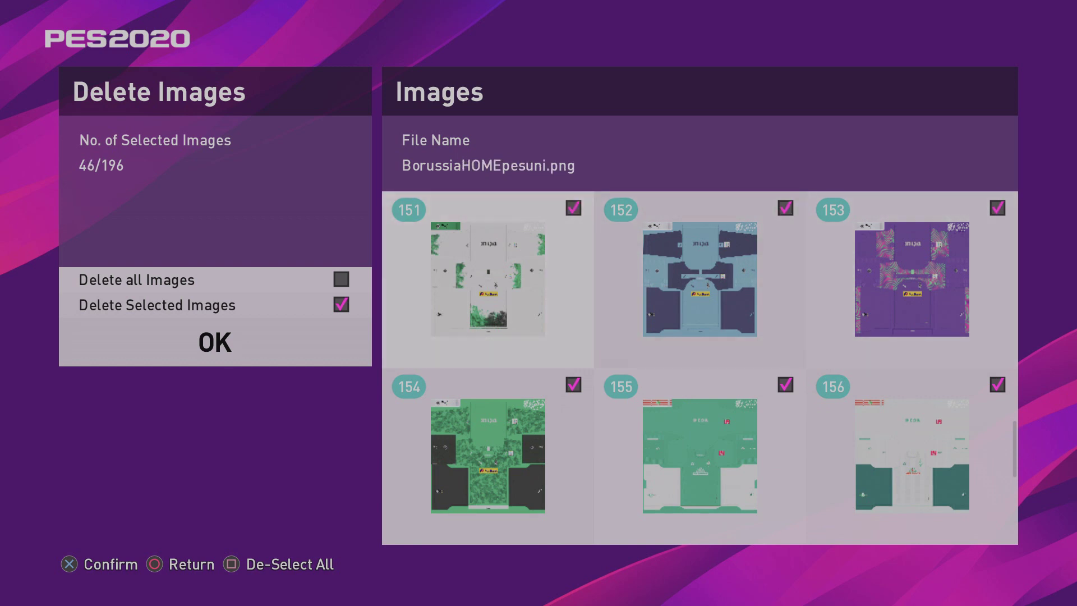
# Check the file names of images 148 to 153 for any Bundesliga kits left unmarked.
pyautogui.press('Up')
pyautogui.press('Right')
pyautogui.press('Right')
pyautogui.press('Left')
pyautogui.press('Left')
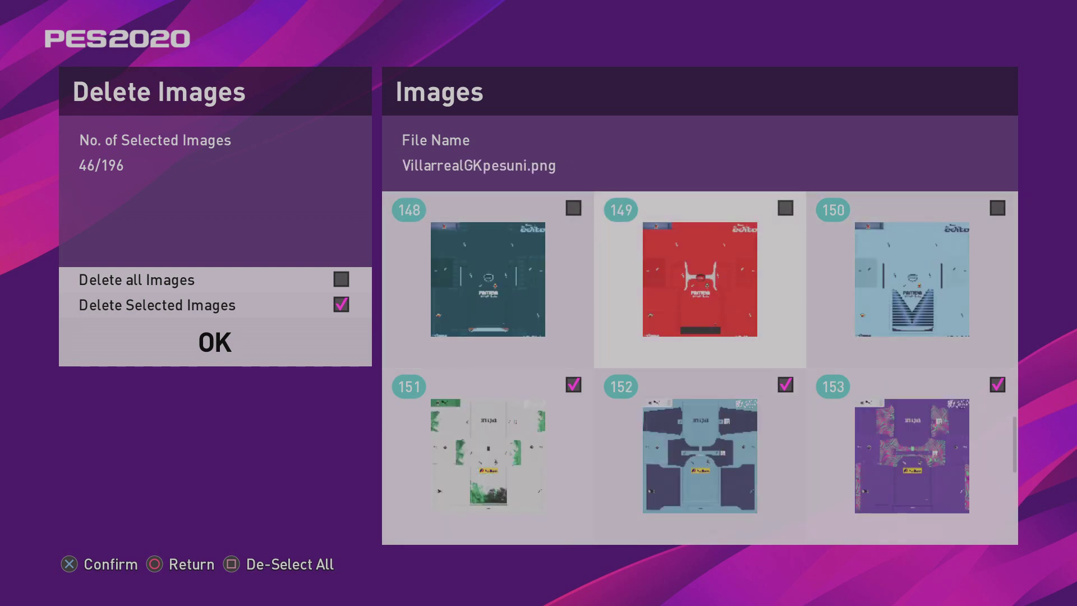
pyautogui.press('Down')
pyautogui.press('Right')
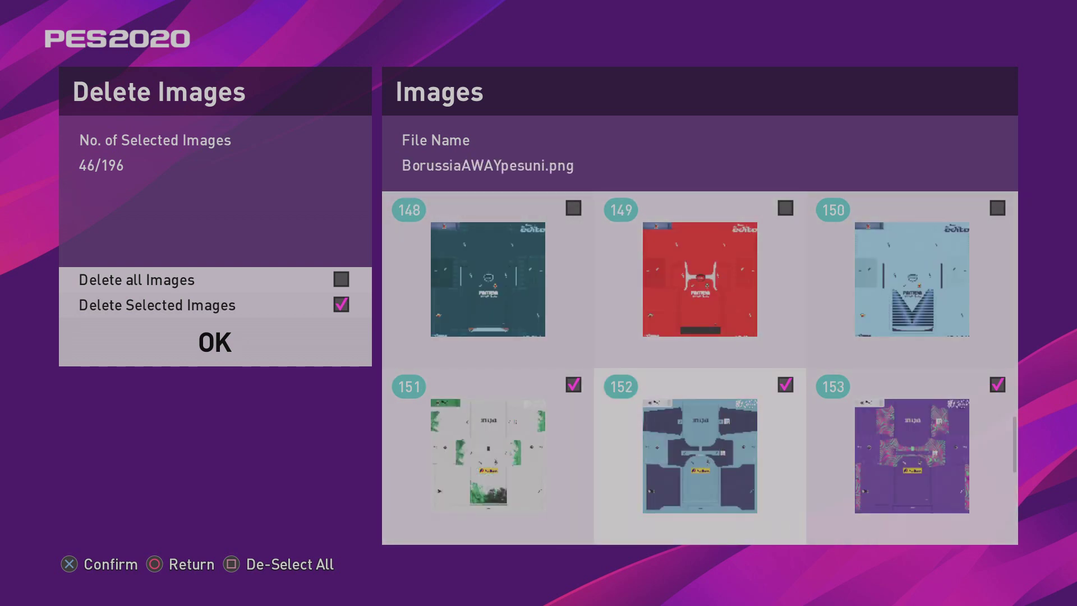
pyautogui.press('Right')
pyautogui.press('Left')
pyautogui.press('Left')
# Delete the selected images and accept the deletion.
pyautogui.press('Left')
pyautogui.press('Down')
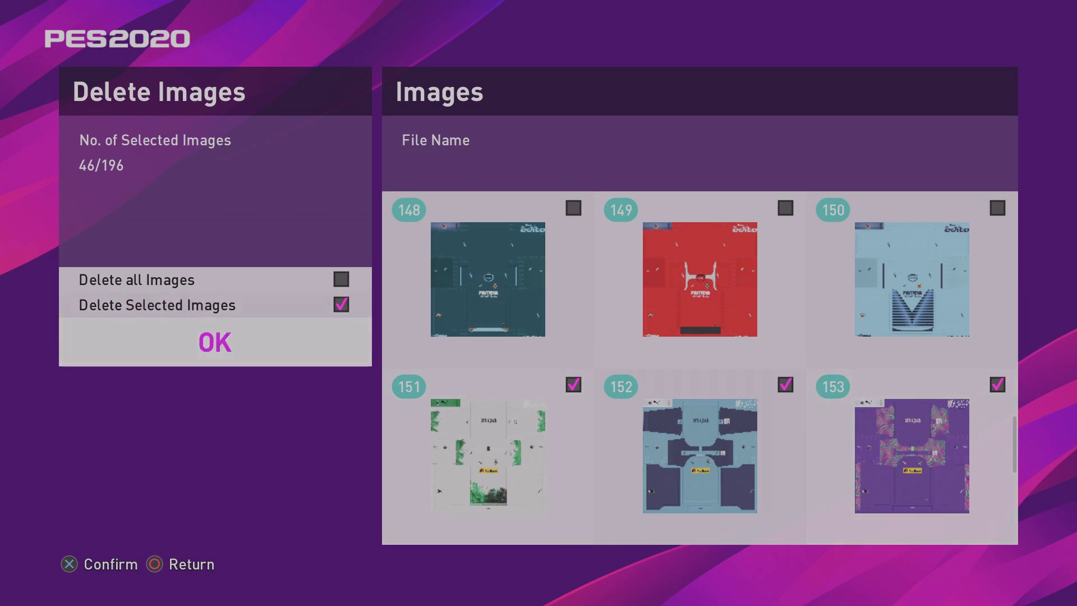
pyautogui.press('Return')
pyautogui.press('Right')
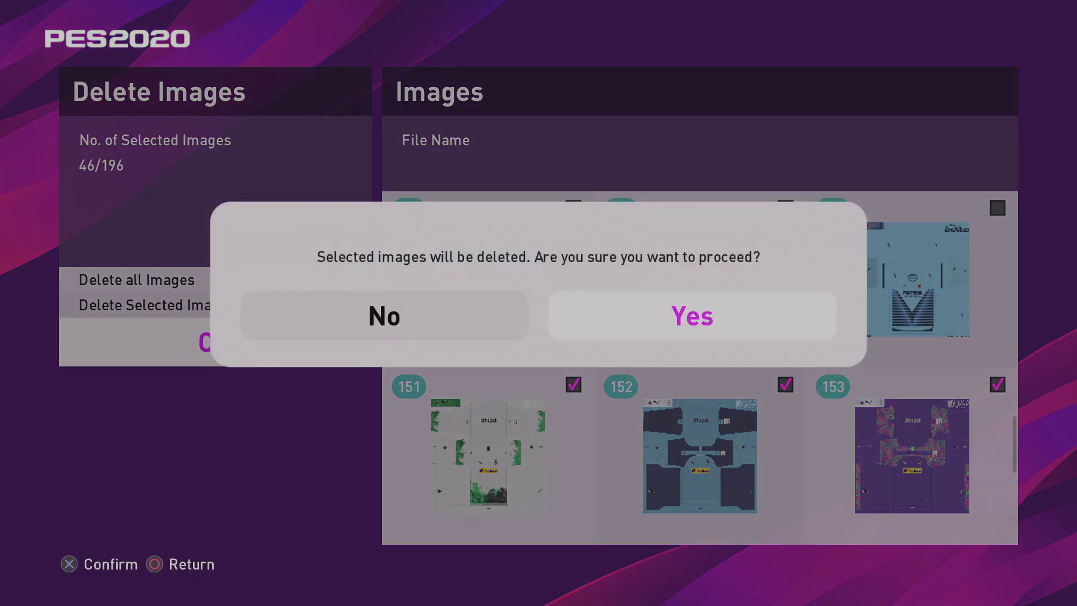
pyautogui.press('Return')
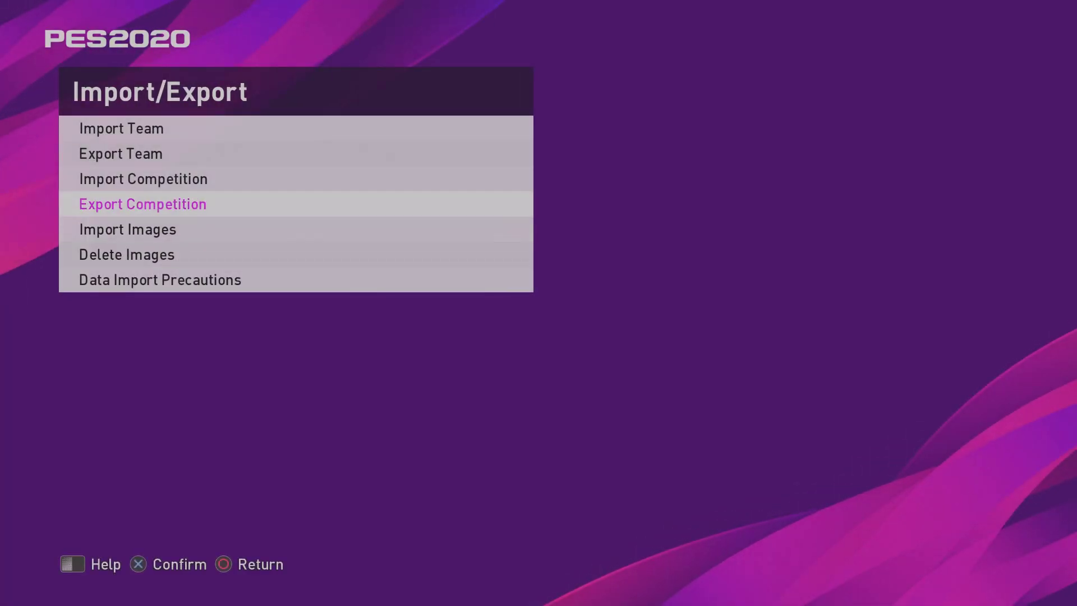
# Start a team data import from the USB storage device.
pyautogui.press('Up')
pyautogui.press('Up')
pyautogui.press('Up')
pyautogui.press('Return')
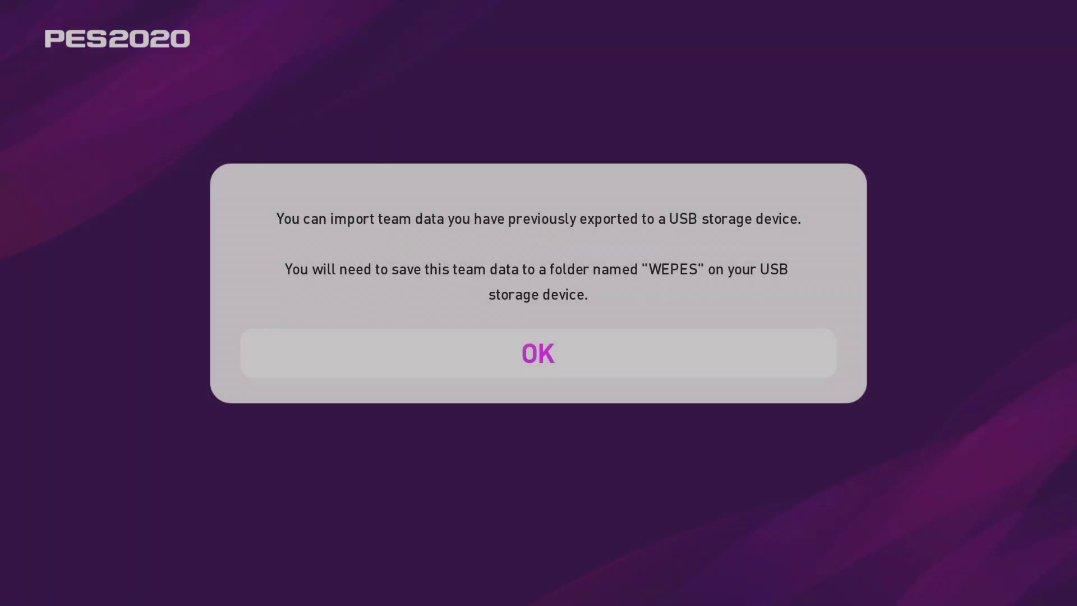
pyautogui.press('Return')
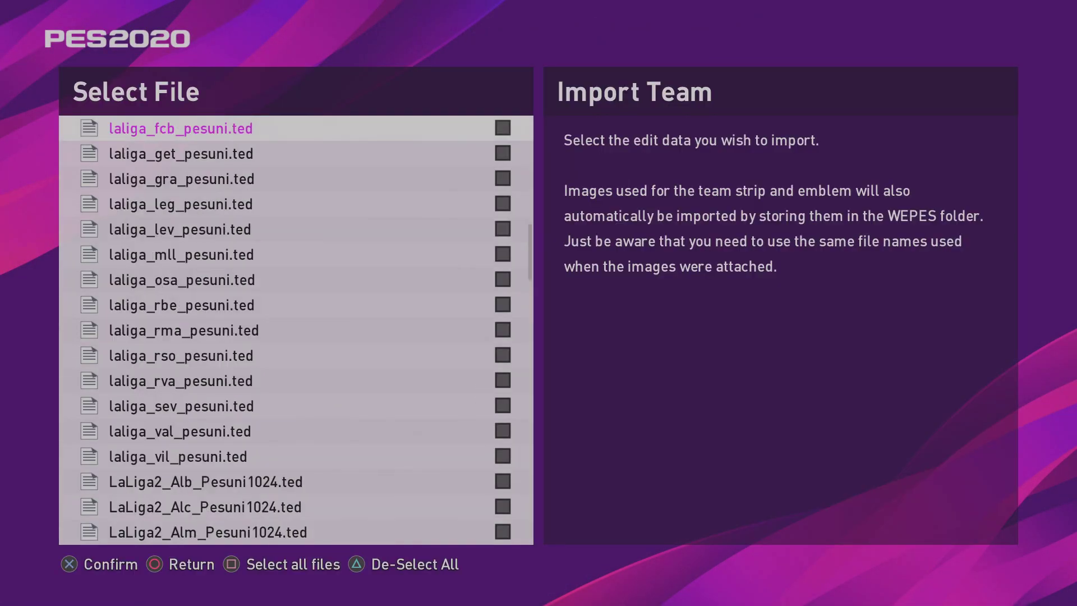
# Check which Bundesliga team files are ticked for import, from Bundesliga_Aug_Pesuni1024.ted to Bundesliga_Uni_Pesuni1024.ted.
pyautogui.press('Up')
pyautogui.press('Down')
pyautogui.press('Down')
pyautogui.press('Down')
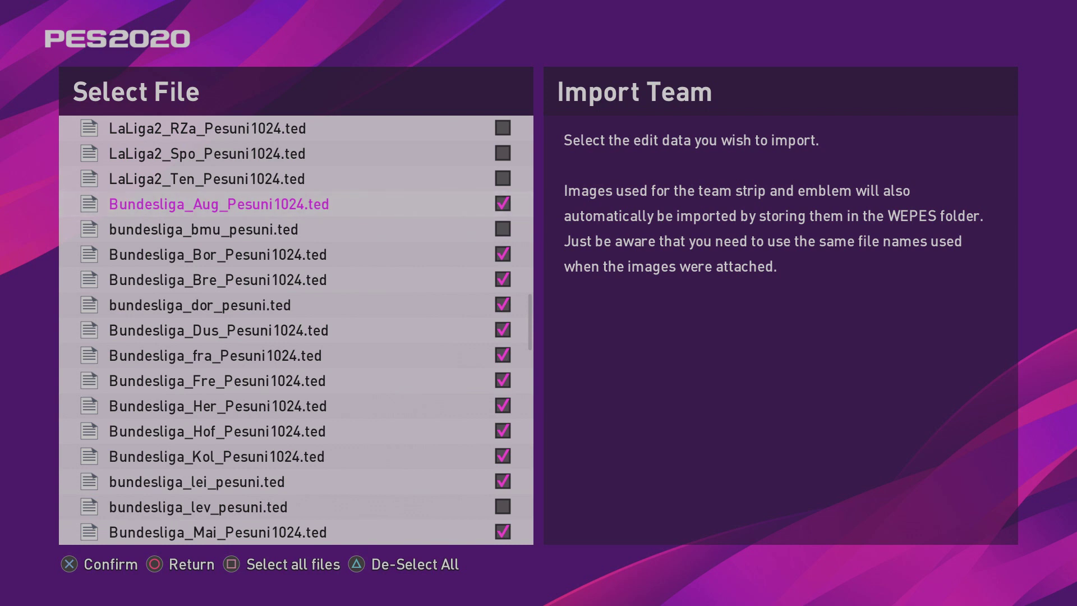
pyautogui.press('Down')
pyautogui.press('Down')
pyautogui.press('Down')
pyautogui.press('Down')
pyautogui.press('Down')
pyautogui.press('Down')
pyautogui.press('Down')
pyautogui.press('Down')
pyautogui.press('Down')
pyautogui.press('Down')
pyautogui.press('Down')
pyautogui.press('Down')
pyautogui.press('Down')
pyautogui.press('Down')
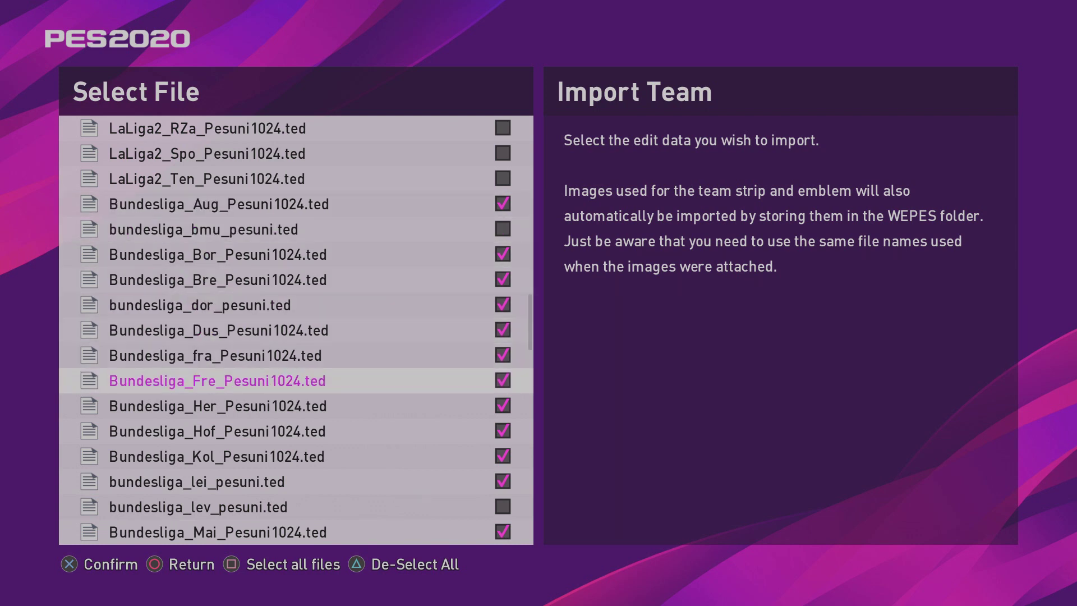
pyautogui.press('Down')
pyautogui.press('Down')
pyautogui.press('Down')
pyautogui.press('Down')
pyautogui.press('Down')
pyautogui.press('Down')
pyautogui.press('Down')
pyautogui.press('Down')
pyautogui.press('Down')
pyautogui.press('Down')
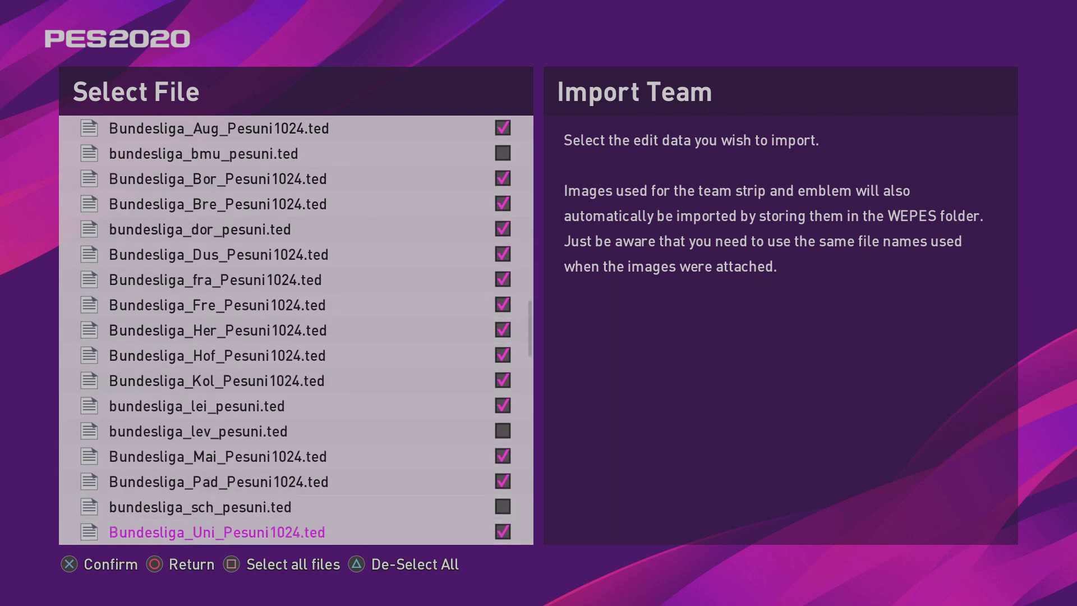
pyautogui.press('Up')
pyautogui.press('Up')
pyautogui.press('Up')
pyautogui.press('Up')
pyautogui.press('Up')
pyautogui.press('Up')
pyautogui.press('Up')
pyautogui.press('Up')
pyautogui.press('Up')
pyautogui.press('Up')
pyautogui.press('Up')
pyautogui.press('Up')
pyautogui.press('Up')
pyautogui.press('Up')
pyautogui.press('Up')
pyautogui.press('Up')
pyautogui.press('Up')
pyautogui.press('Up')
pyautogui.press('Up')
pyautogui.press('Up')
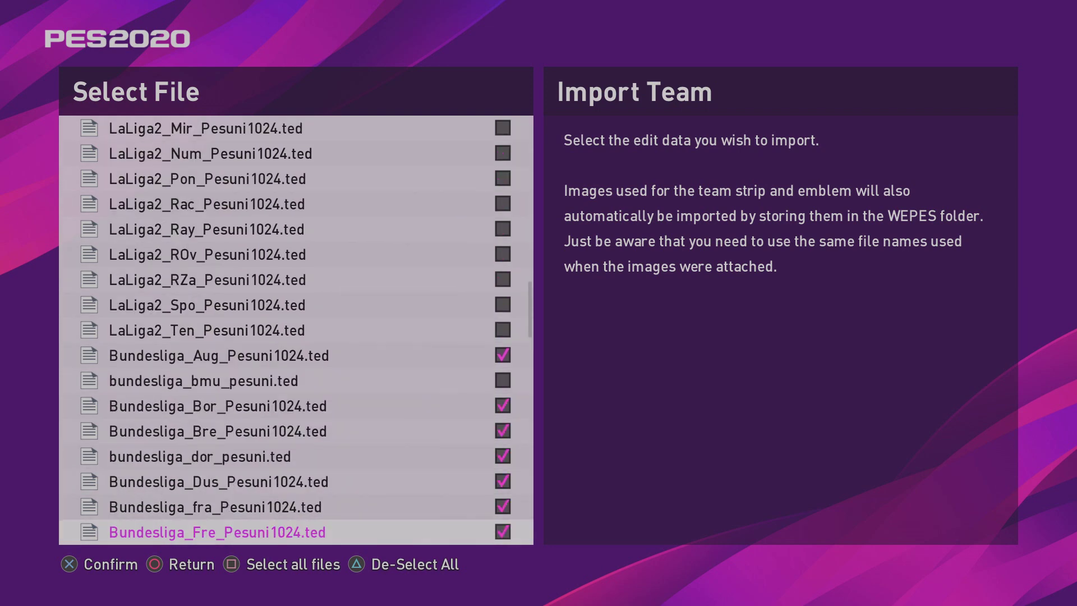
# Import the ticked Bundesliga team files with applying player and squad data and overwriting same-name images both left off.
pyautogui.press('Return')
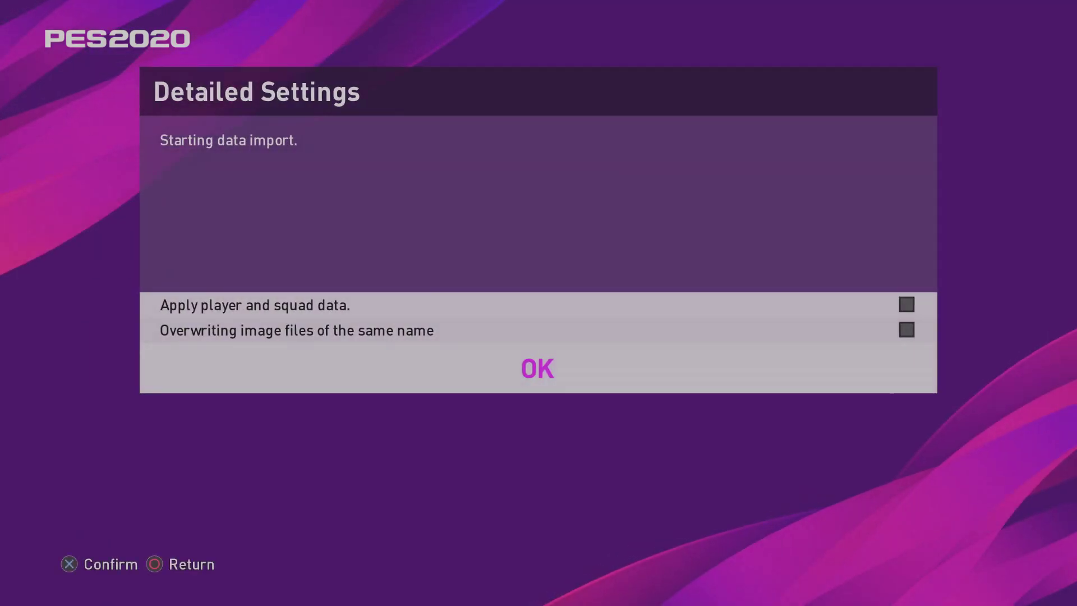
pyautogui.press('Return')
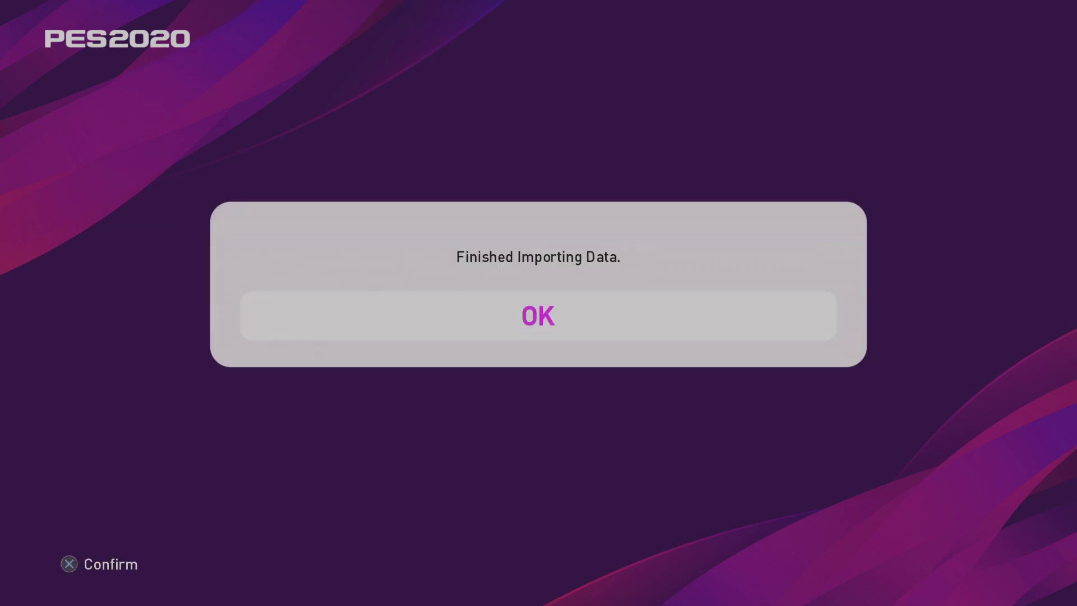
pyautogui.press('Return')
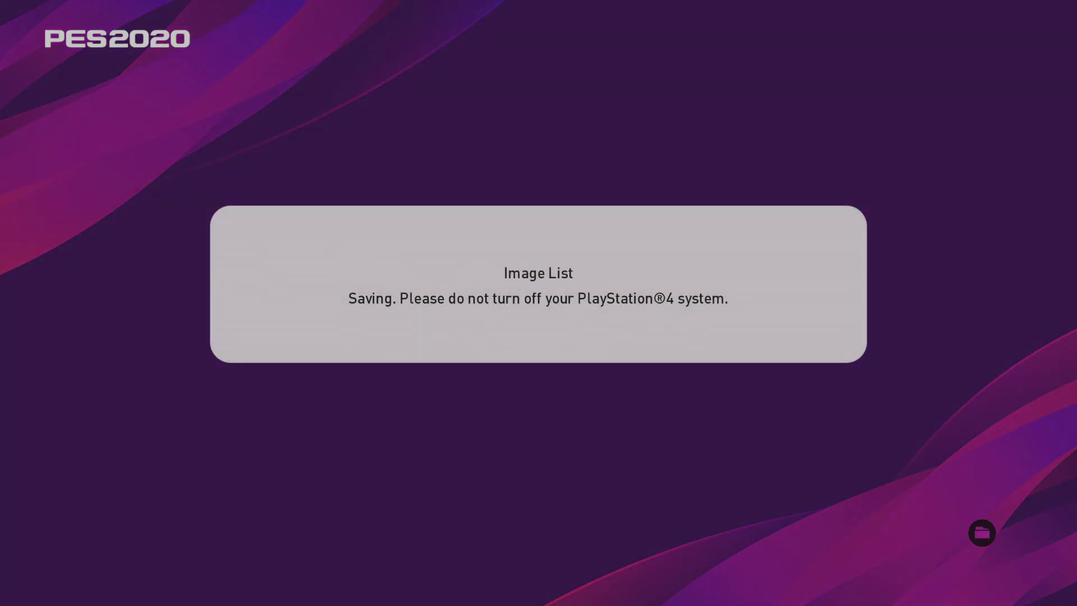